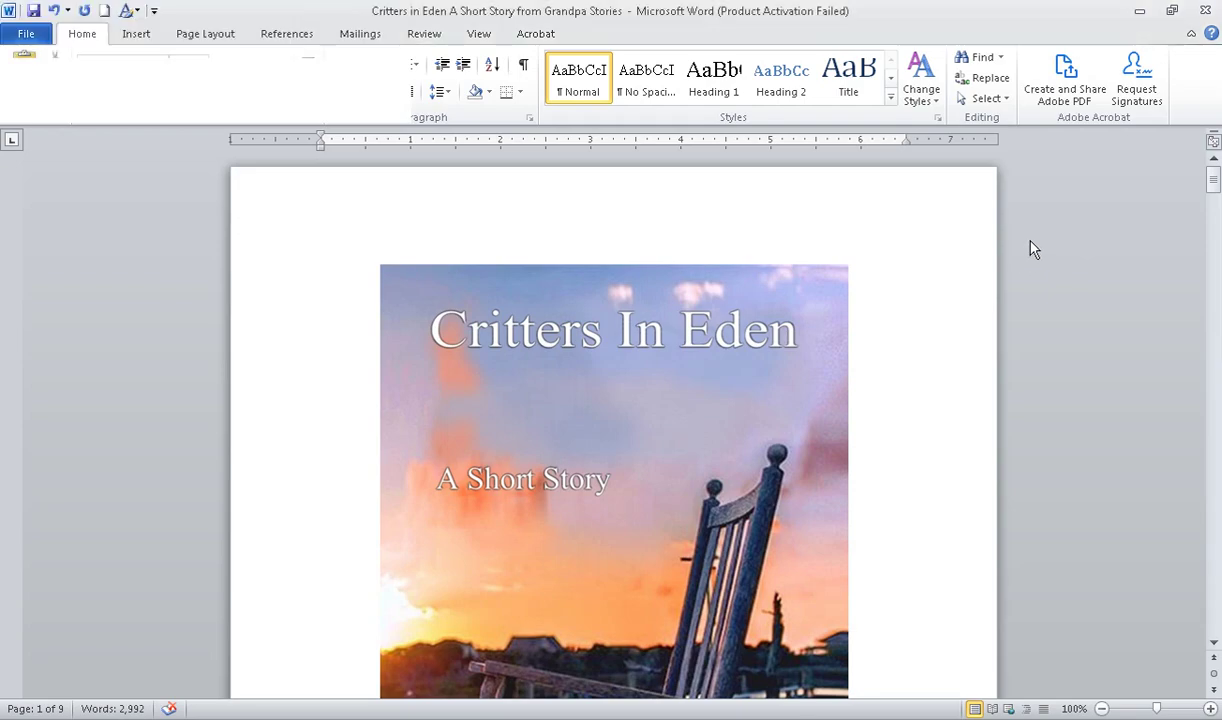
# Review the "Critters in Eden" manuscript from the cover through the About the Author page, ending back at the cover
pyautogui.scroll(-10, 1034, 249)
pyautogui.scroll(-7, 1034, 249)
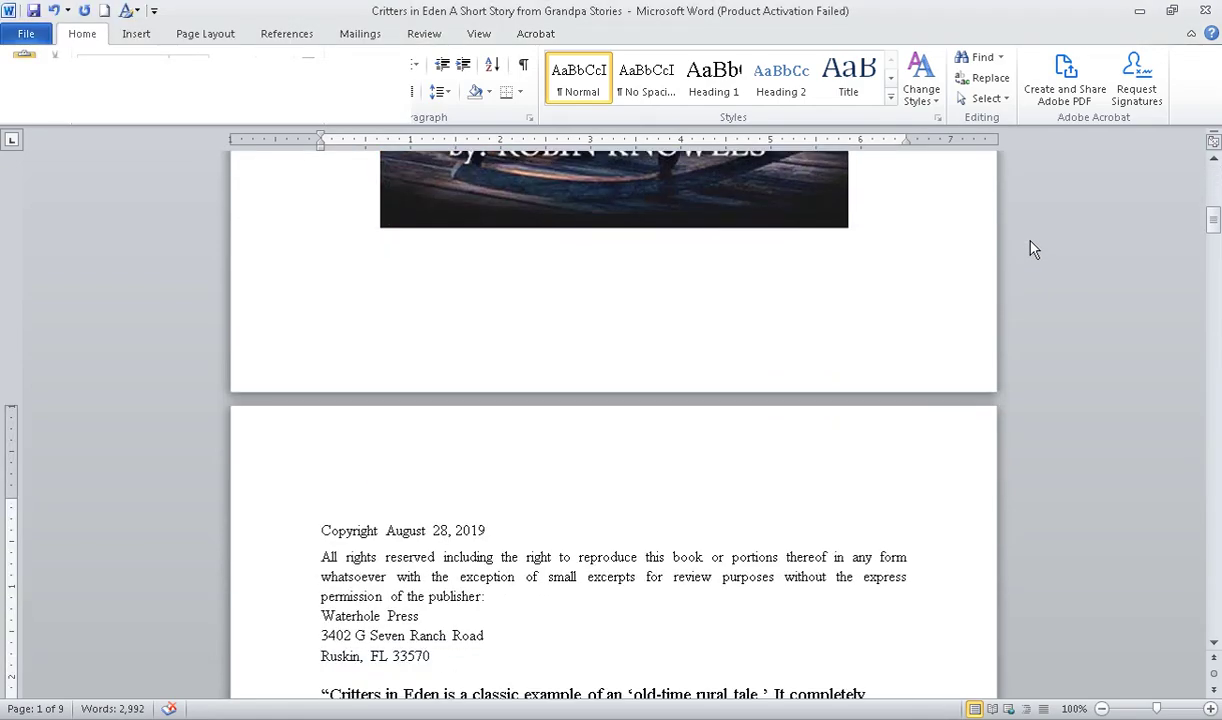
pyautogui.scroll(-10, 1034, 249)
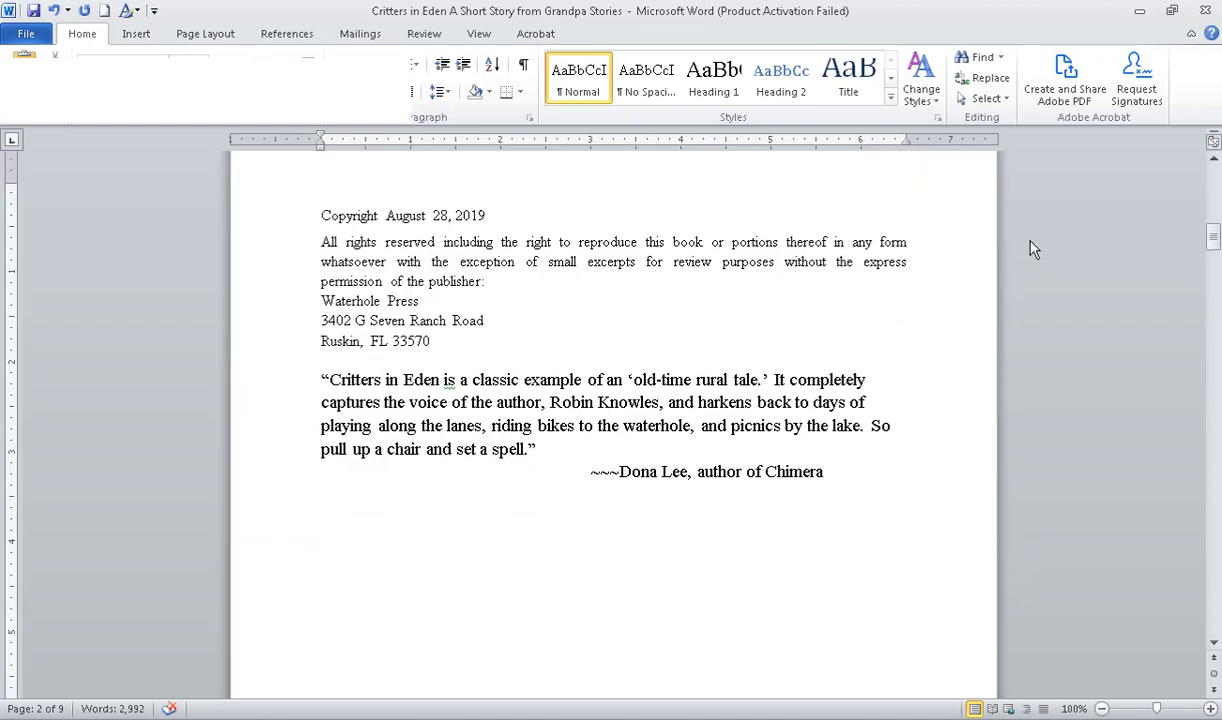
pyautogui.scroll(-20, 1034, 249)
pyautogui.scroll(-20, 1034, 249)
pyautogui.scroll(-20, 1034, 249)
pyautogui.scroll(-18, 1034, 249)
pyautogui.scroll(-18, 1034, 249)
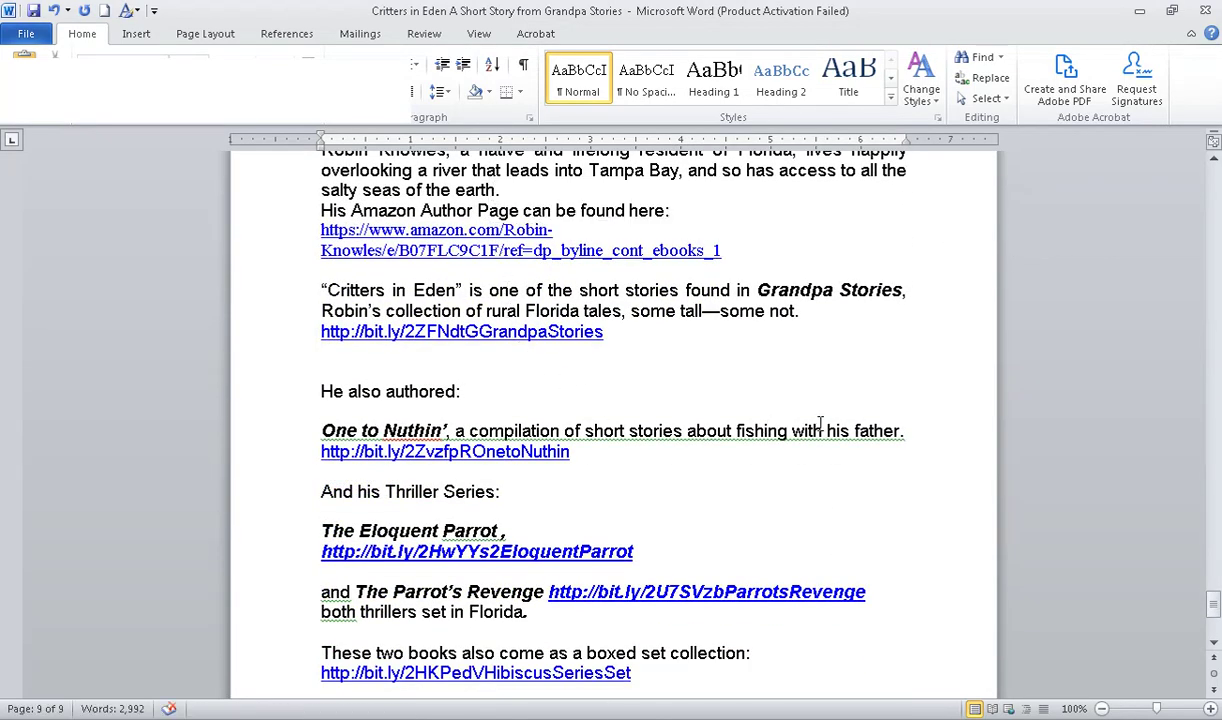
pyautogui.scroll(-6, 946, 458)
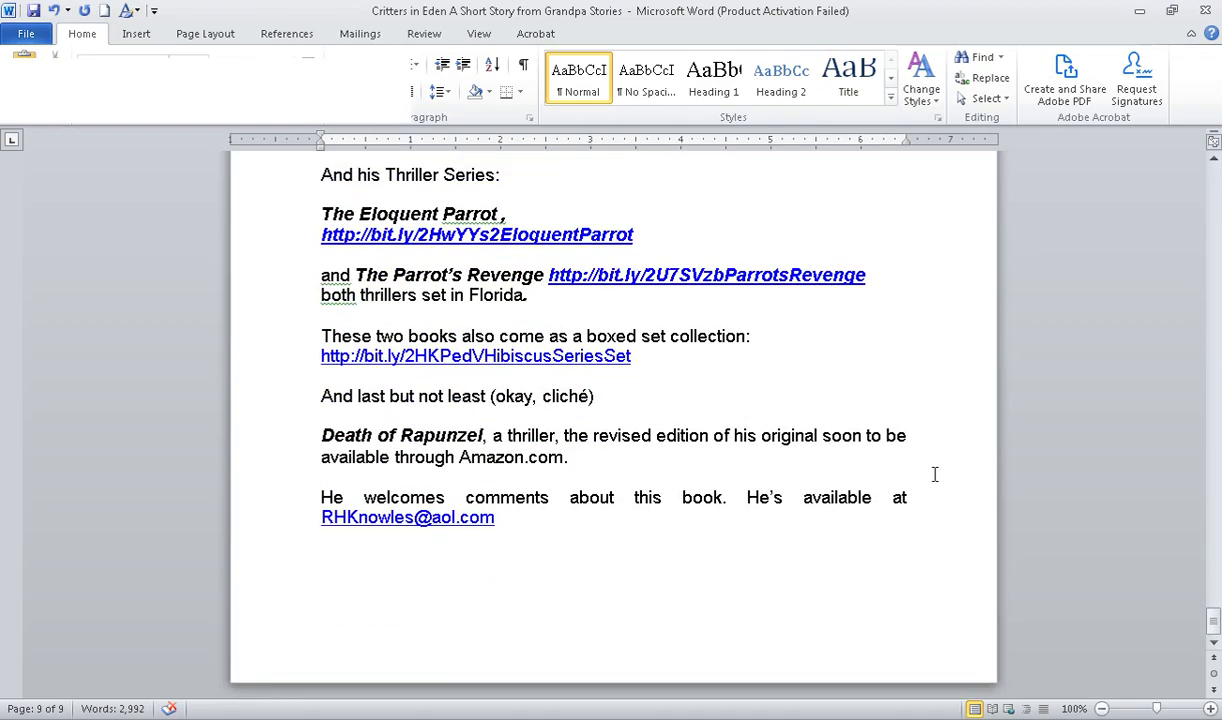
pyautogui.scroll(7, 960, 584)
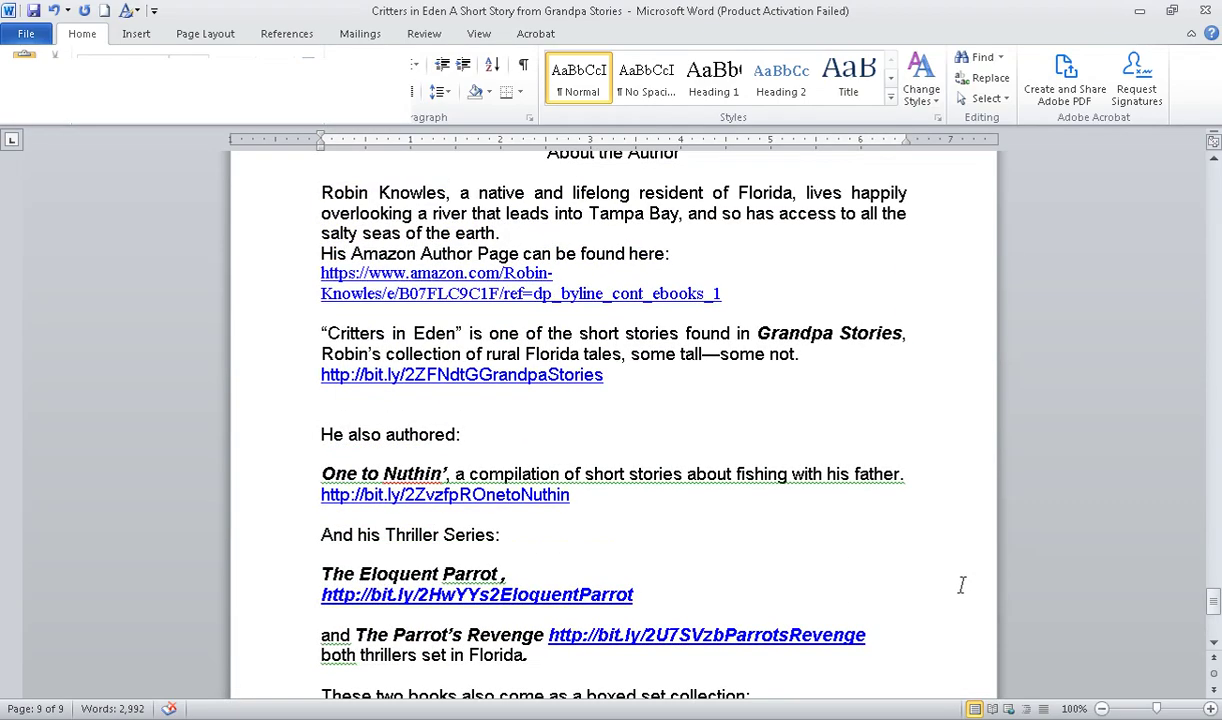
pyautogui.scroll(20, 961, 585)
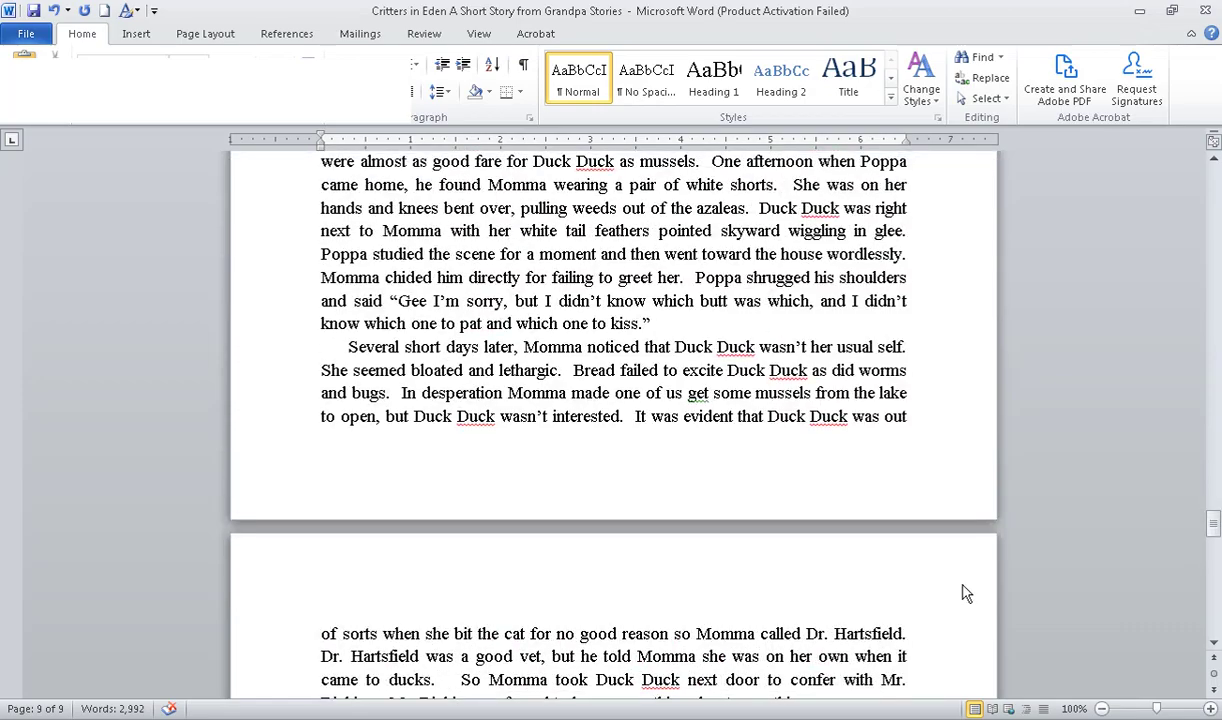
pyautogui.scroll(20, 966, 594)
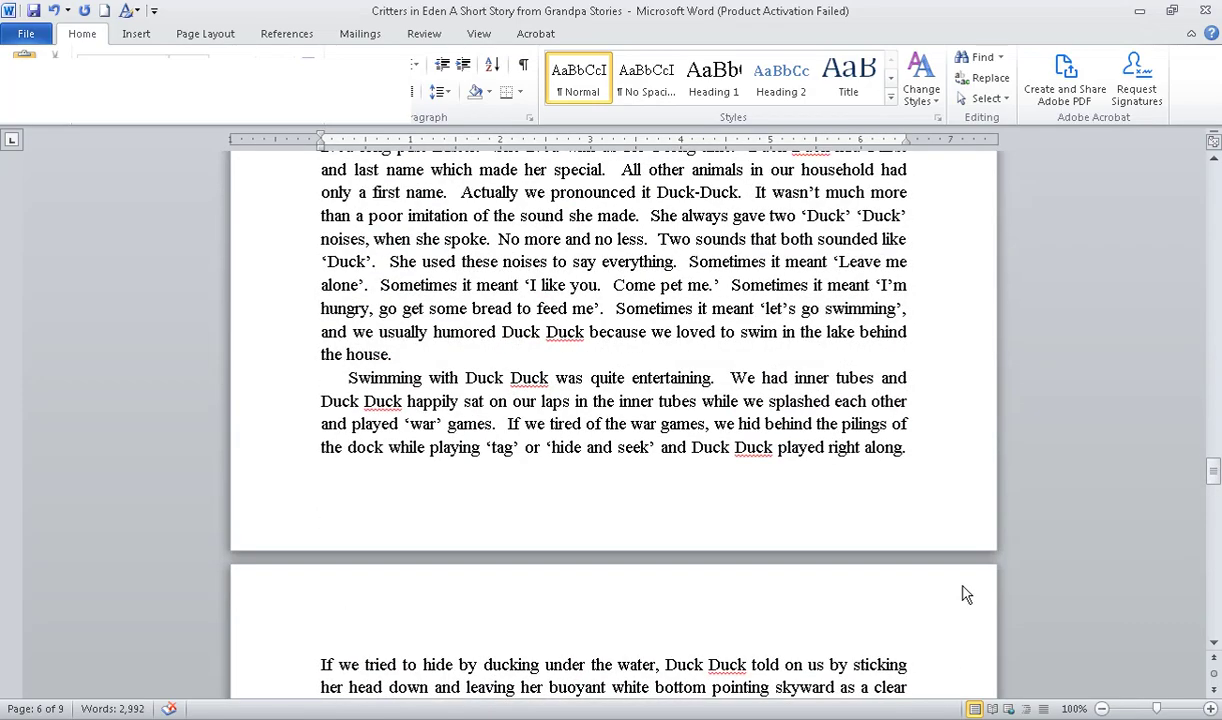
pyautogui.scroll(5, 966, 594)
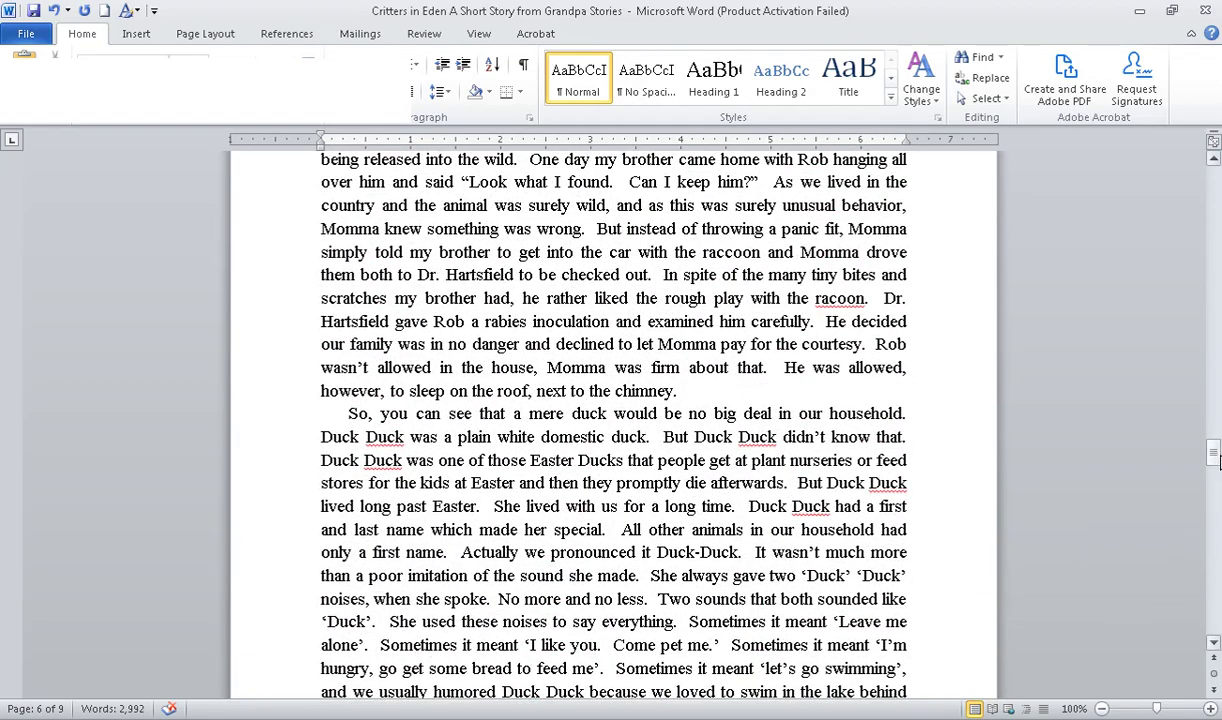
pyautogui.moveTo(1215, 458); pyautogui.dragTo(1203, 158)
pyautogui.scroll(-3, 933, 235)
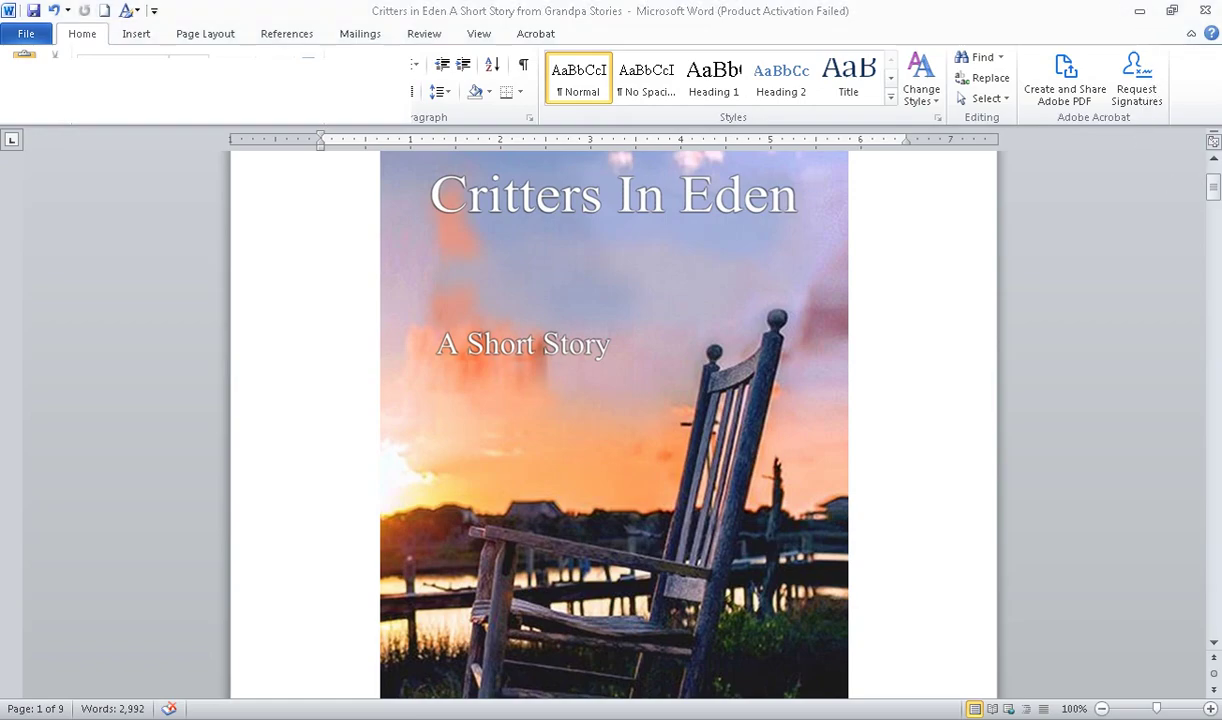
# Switch to the Kindle Direct Publishing bookshelf in the browser and start creating a new Kindle eBook title
pyautogui.hotkey('alt', 'Tab')
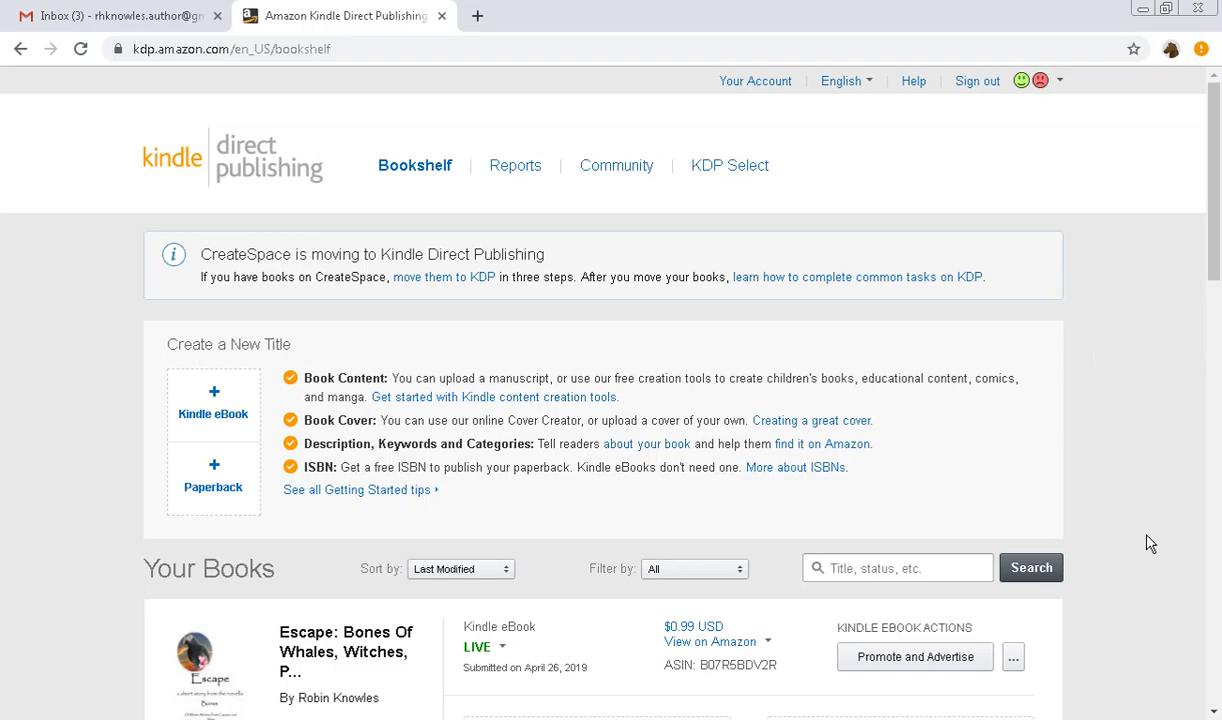
pyautogui.scroll(-3, 1150, 545)
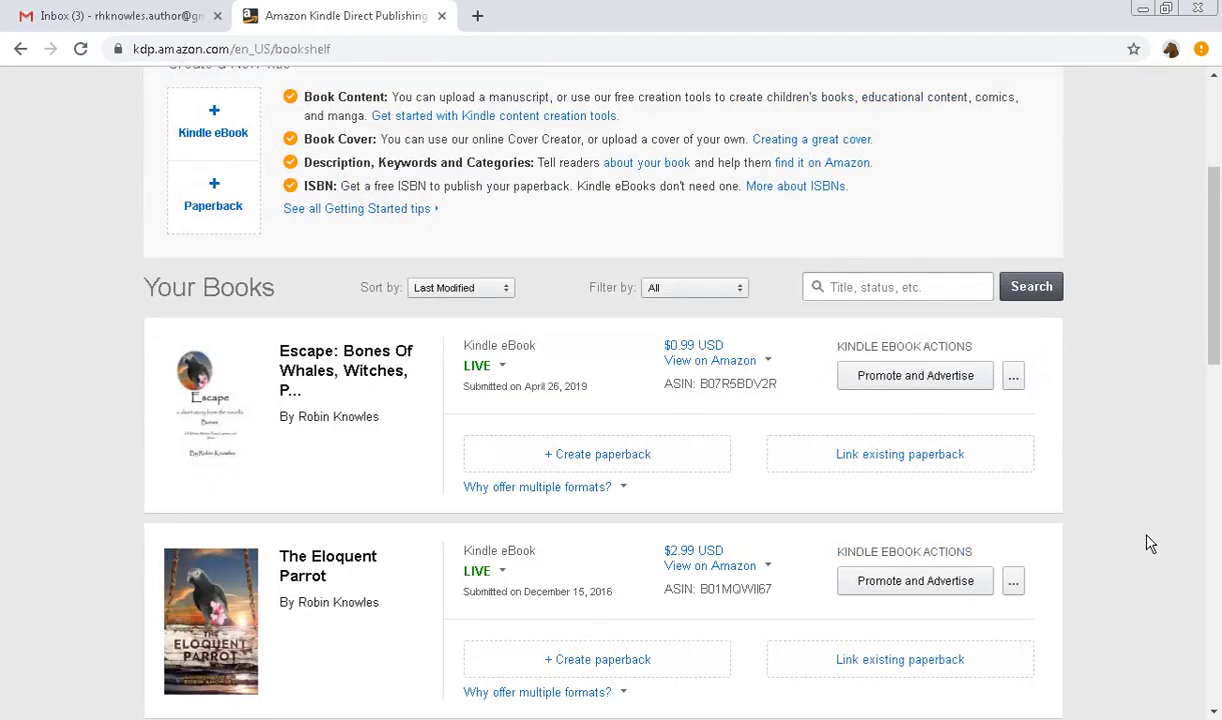
pyautogui.scroll(3, 936, 404)
pyautogui.scroll(-1, 938, 398)
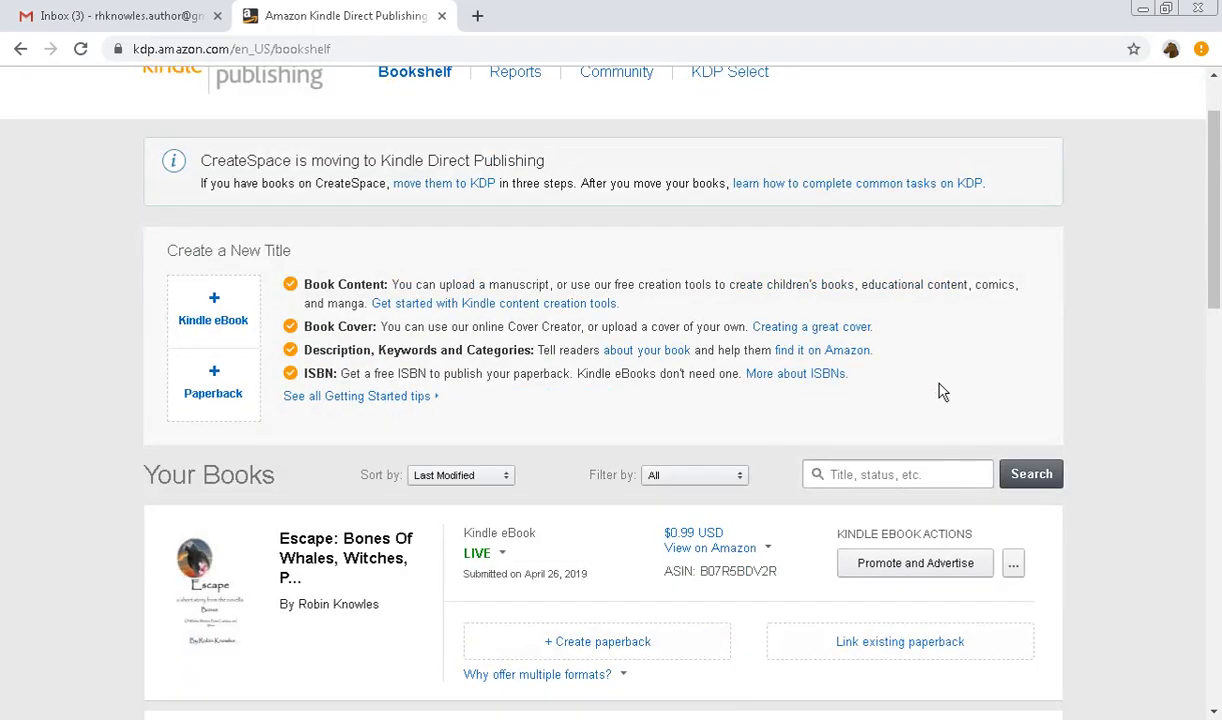
pyautogui.click(210, 316)
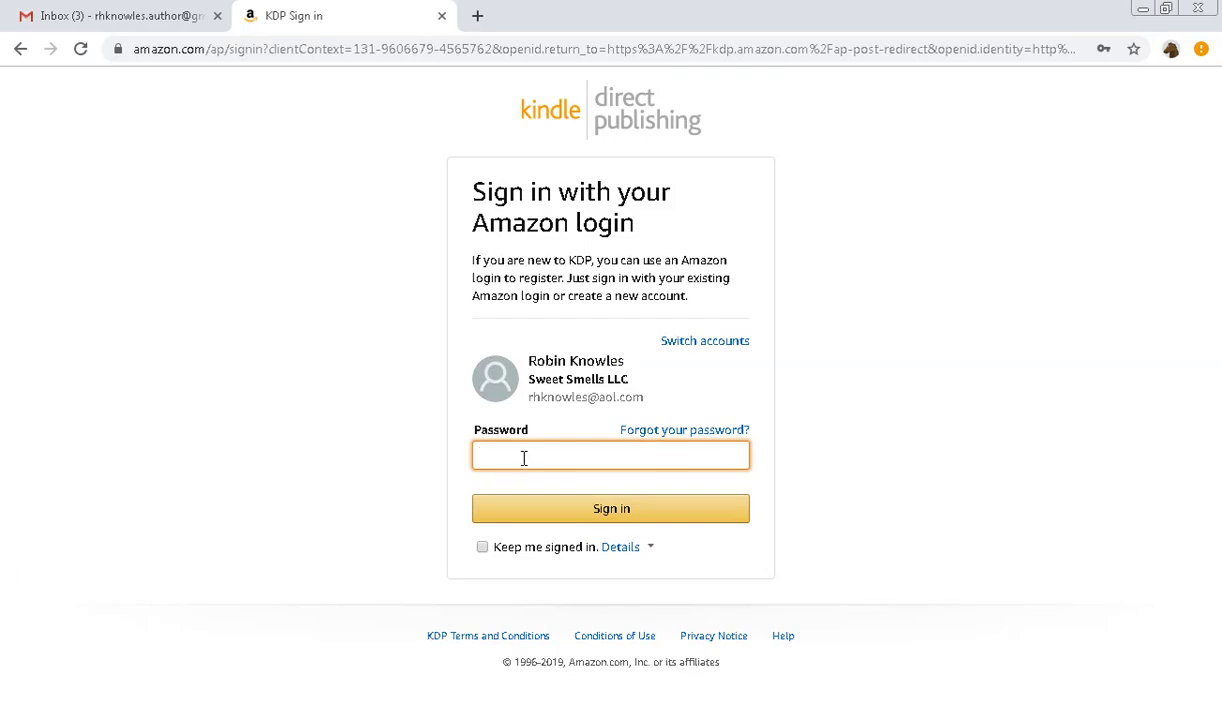
# Fill in the saved account password and sign in to Kindle Direct Publishing
pyautogui.click(523, 458)
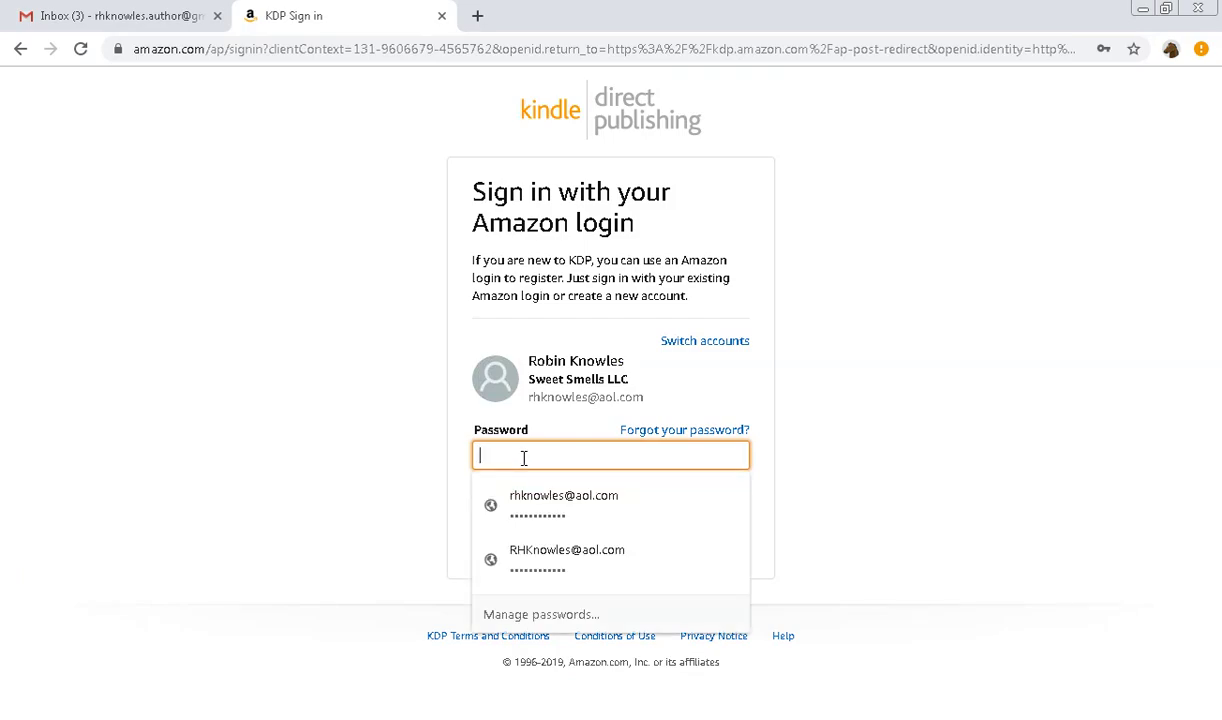
pyautogui.click(541, 507)
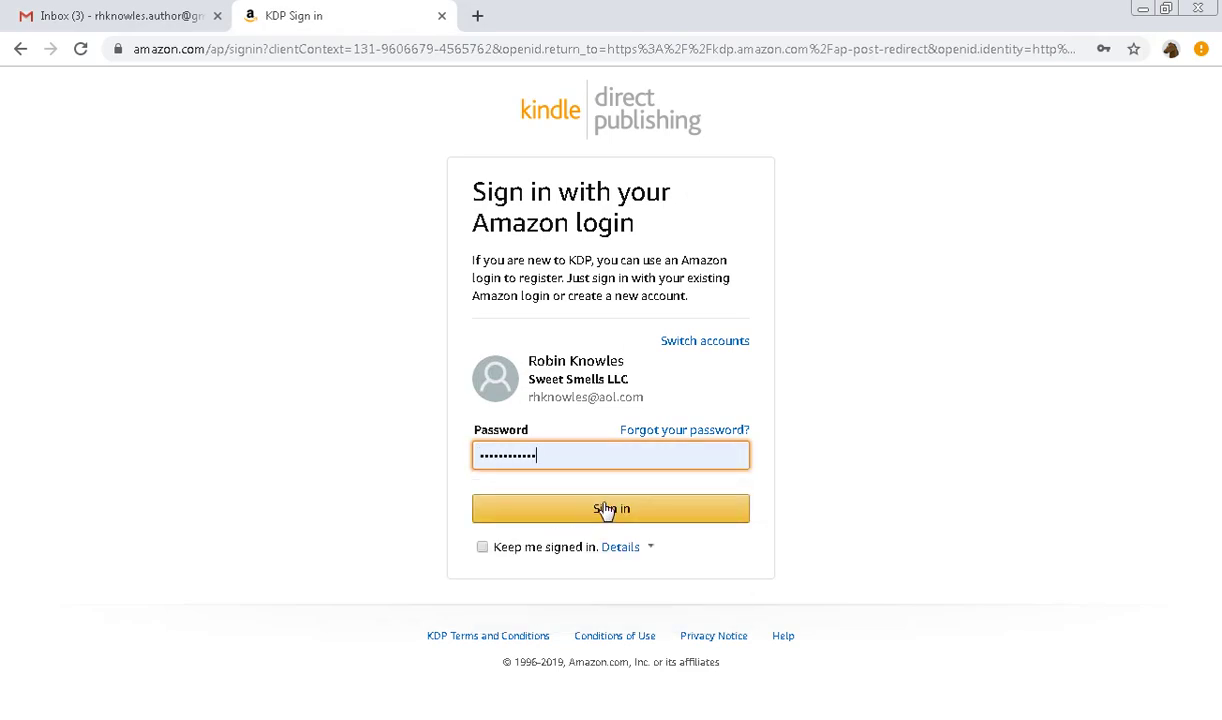
pyautogui.click(605, 508)
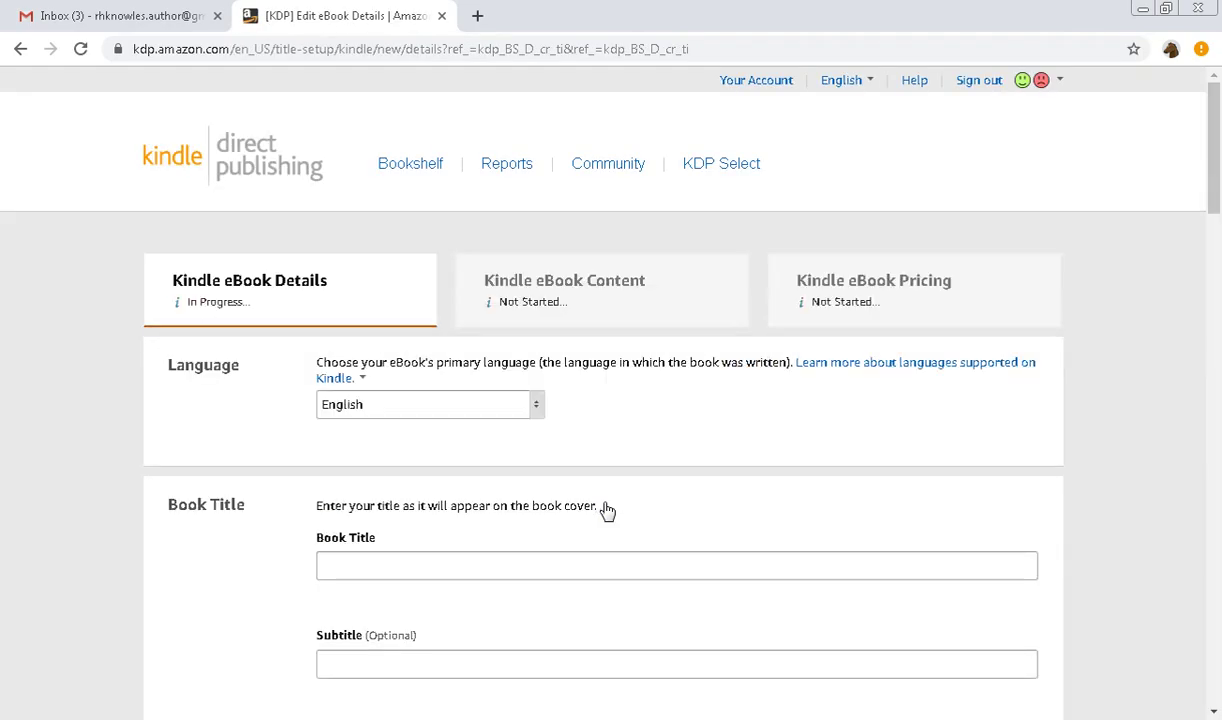
# Enter "Critters in Eden" as the book title in the eBook details
pyautogui.scroll(-2, 555, 358)
pyautogui.scroll(2, 555, 358)
pyautogui.scroll(-2, 555, 358)
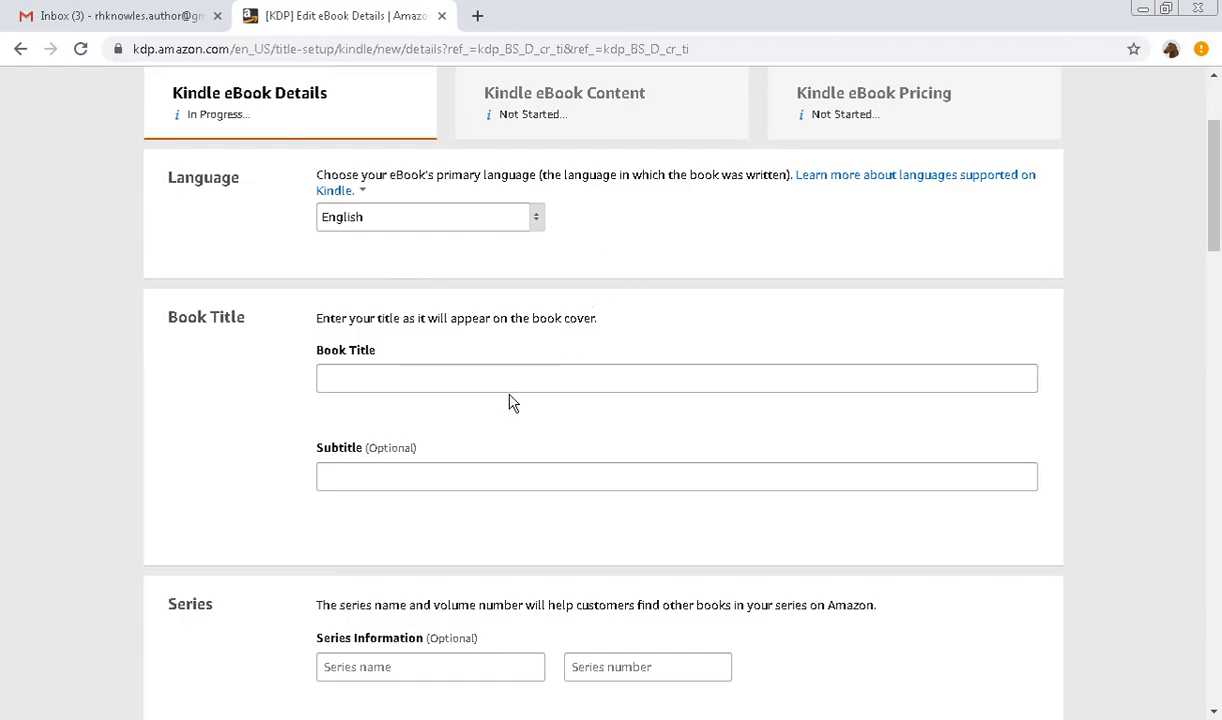
pyautogui.click(443, 380)
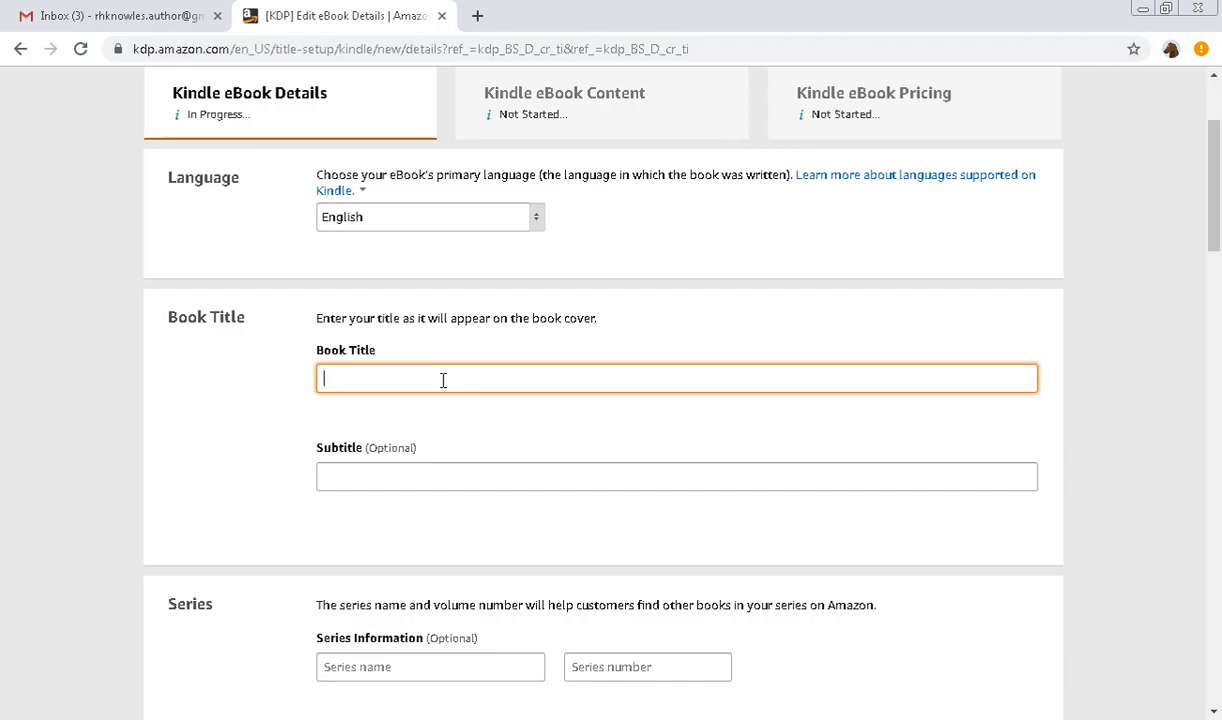
pyautogui.write('Critters in Eden')
# Enter the primary author's first and last name, leaving the subtitle, series and edition number empty
pyautogui.scroll(-2, 443, 380)
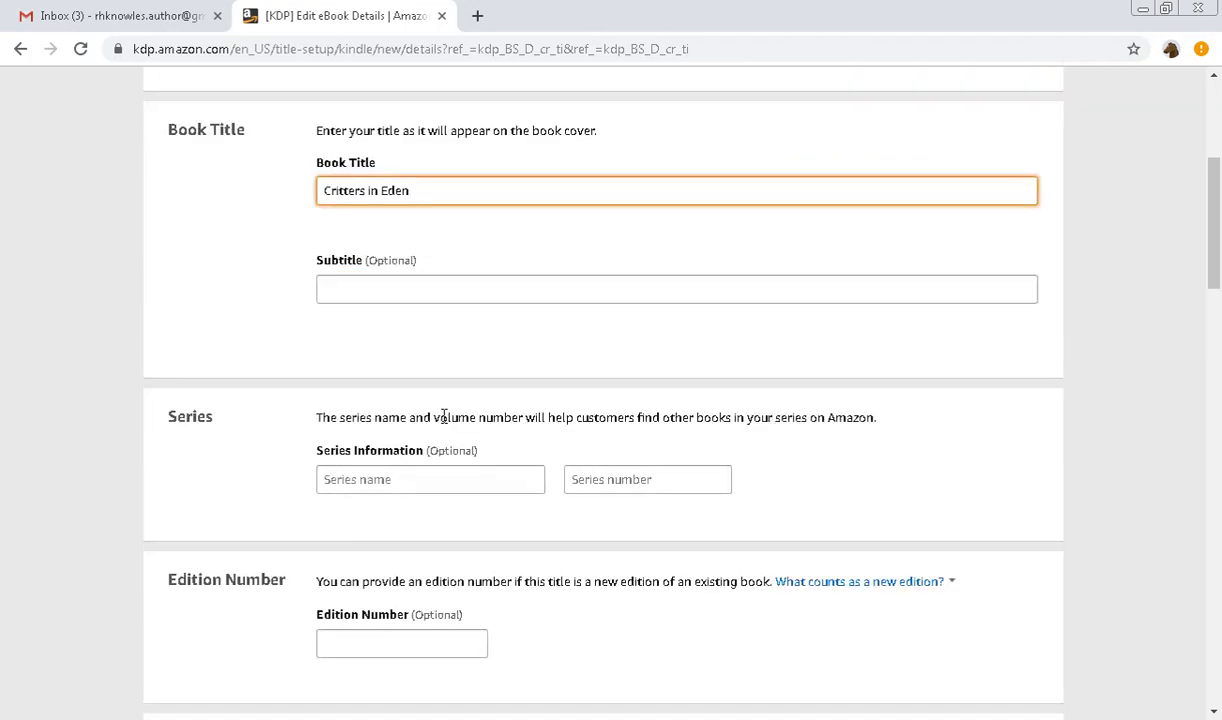
pyautogui.scroll(-1, 445, 420)
pyautogui.scroll(-2, 445, 422)
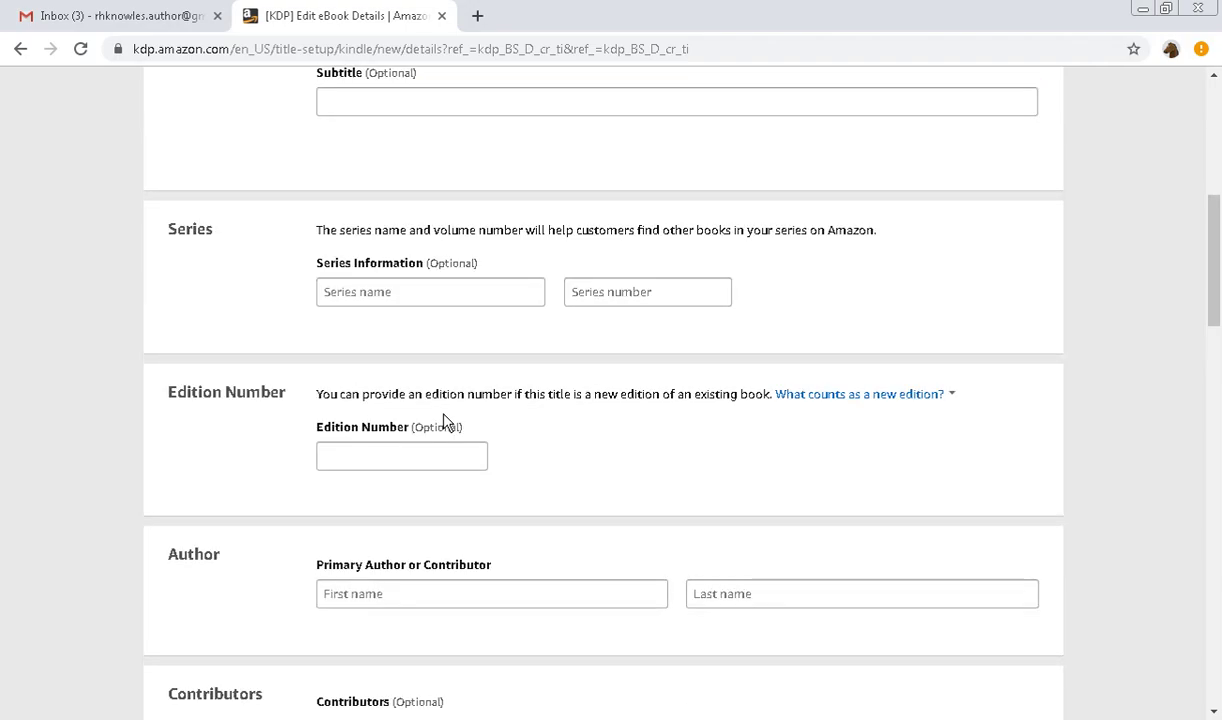
pyautogui.click(407, 501)
pyautogui.write('Robin')
pyautogui.press('Tab')
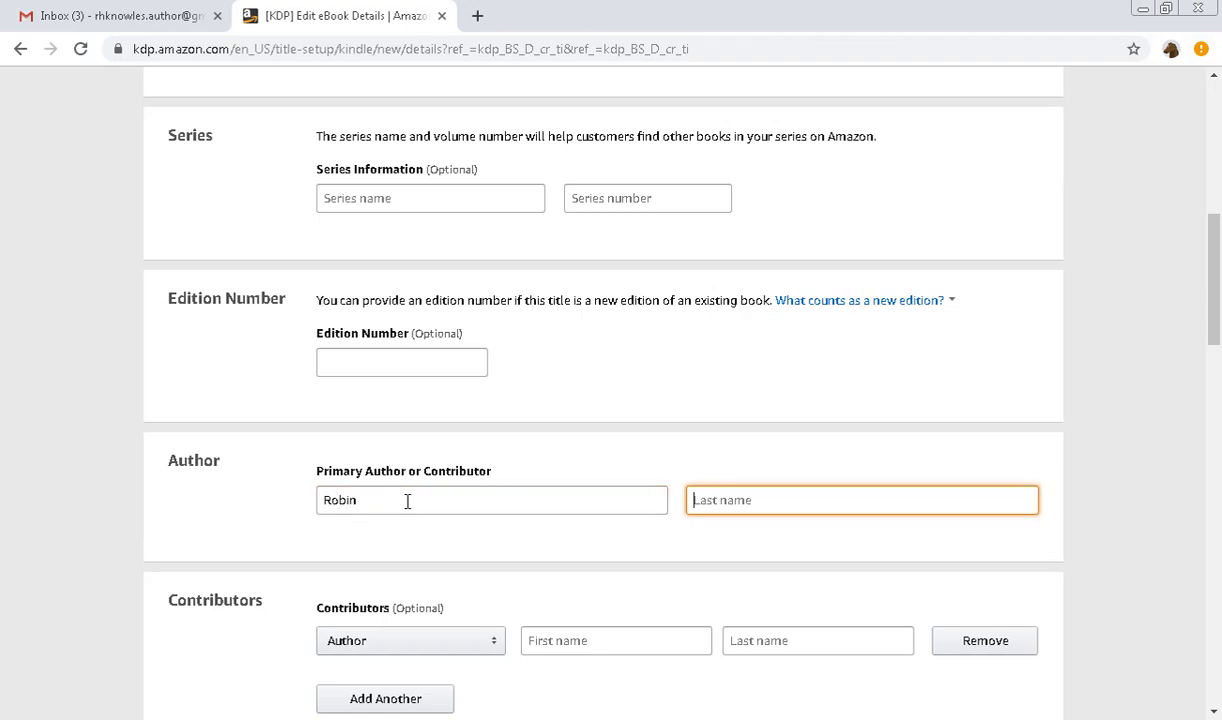
pyautogui.write('Knowles')
# Write the book description "A tale from a rural Floridian harkening back to a time of innocence and play."
pyautogui.scroll(-2, 423, 469)
pyautogui.scroll(-1, 423, 469)
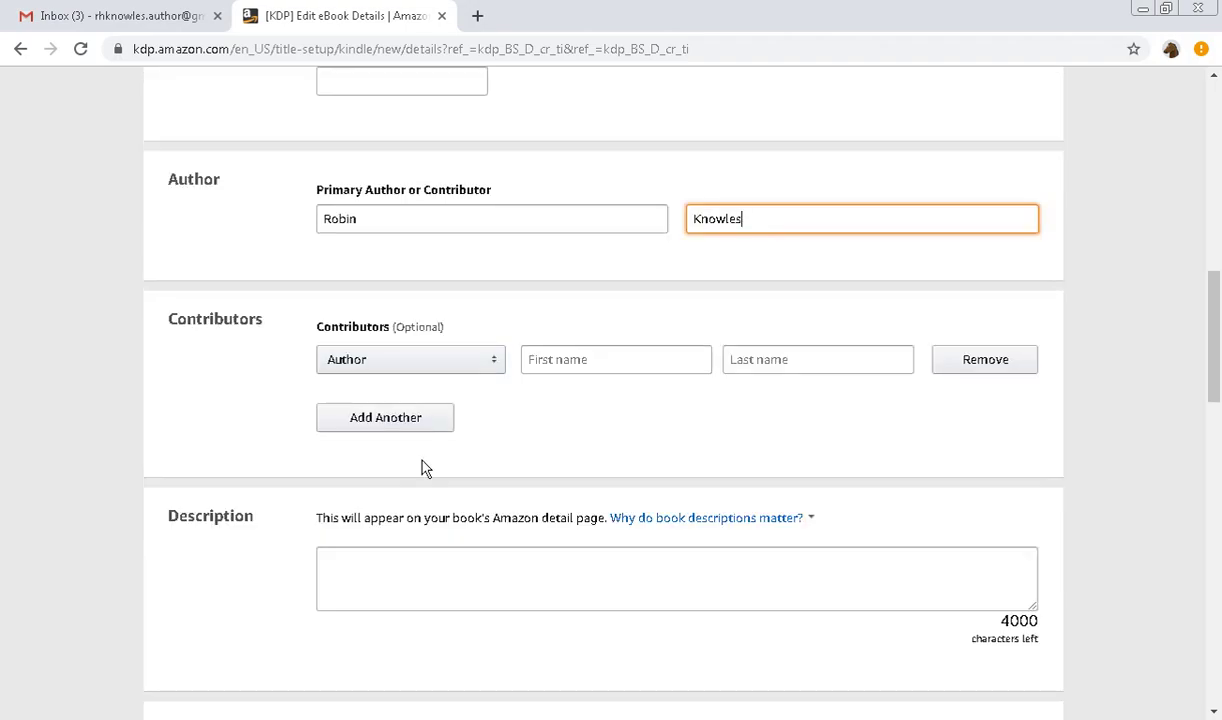
pyautogui.scroll(-1, 543, 428)
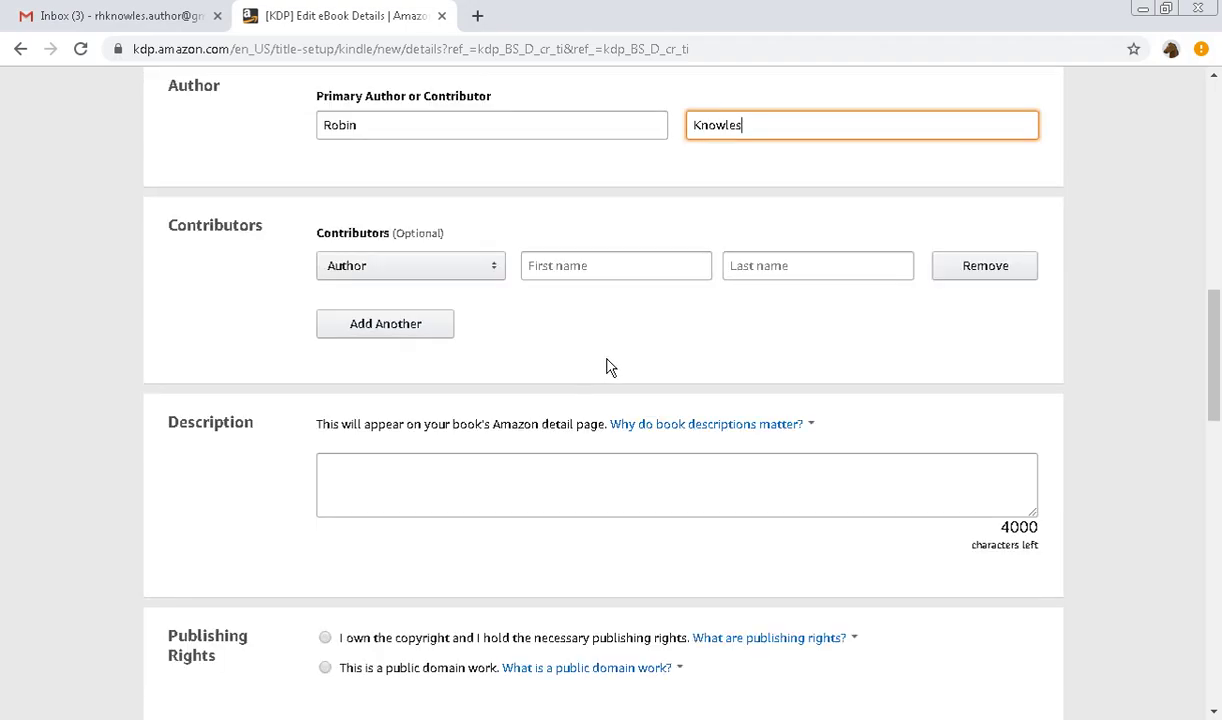
pyautogui.scroll(-2, 843, 278)
pyautogui.scroll(2, 843, 280)
pyautogui.scroll(-2, 843, 280)
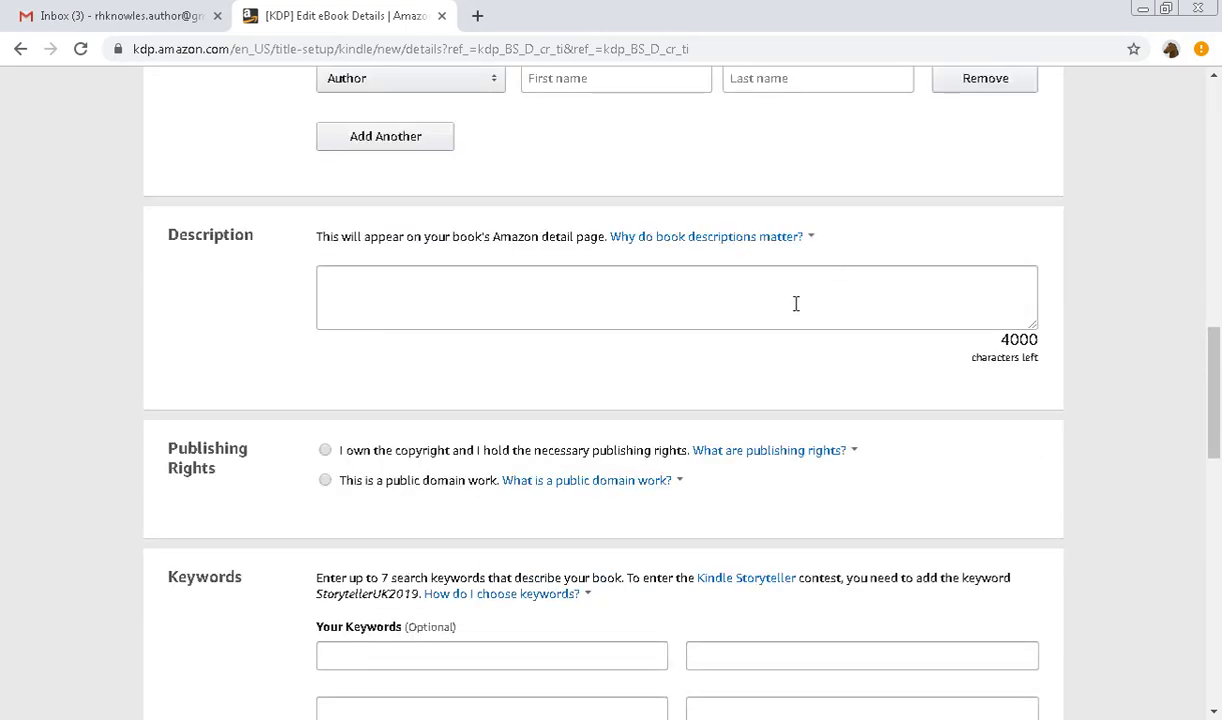
pyautogui.click(796, 304)
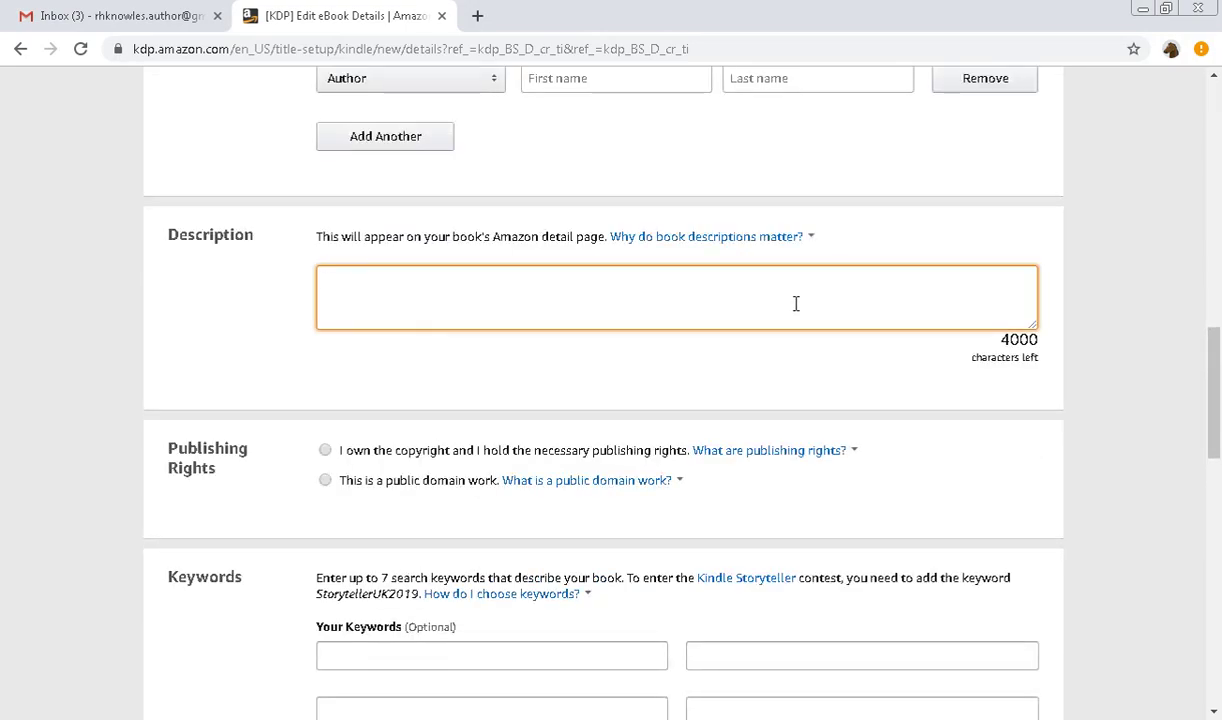
pyautogui.write('A short')
pyautogui.press('BackSpace')
pyautogui.hotkey('ctrl', 'a')
pyautogui.press('BackSpace')
pyautogui.write('A tale from a rural Florid')
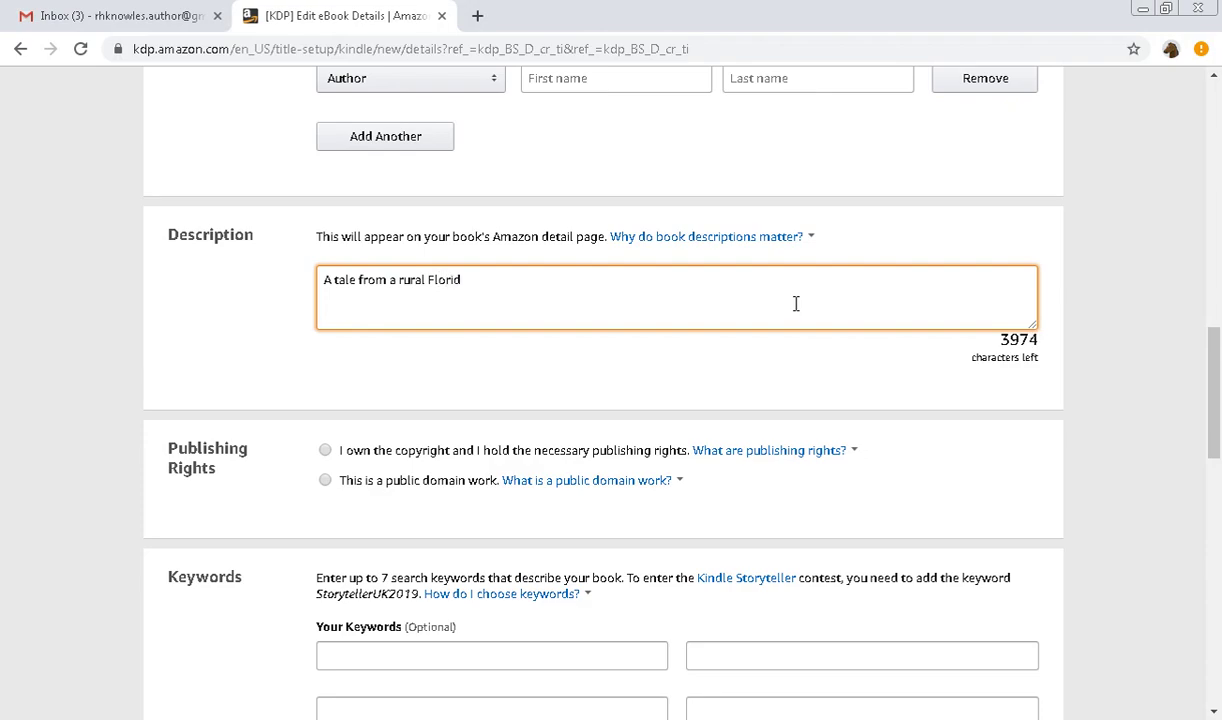
pyautogui.write('ian harkening ba')
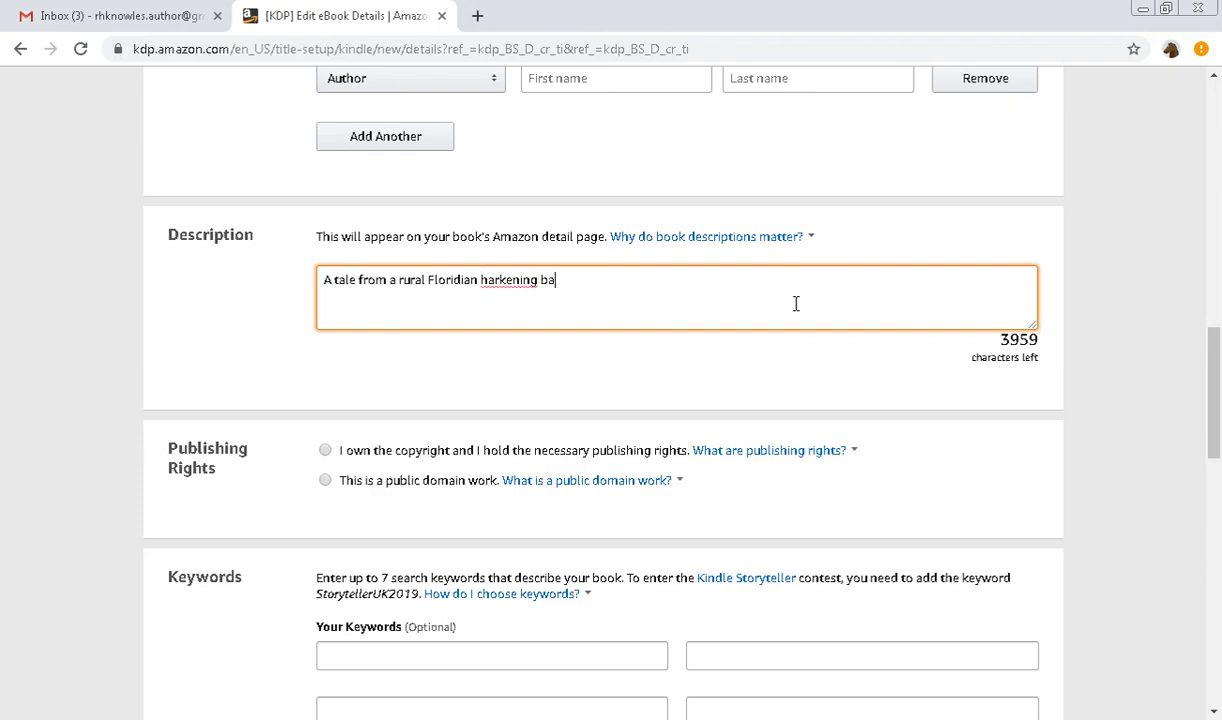
pyautogui.write('ck to a time of innocen')
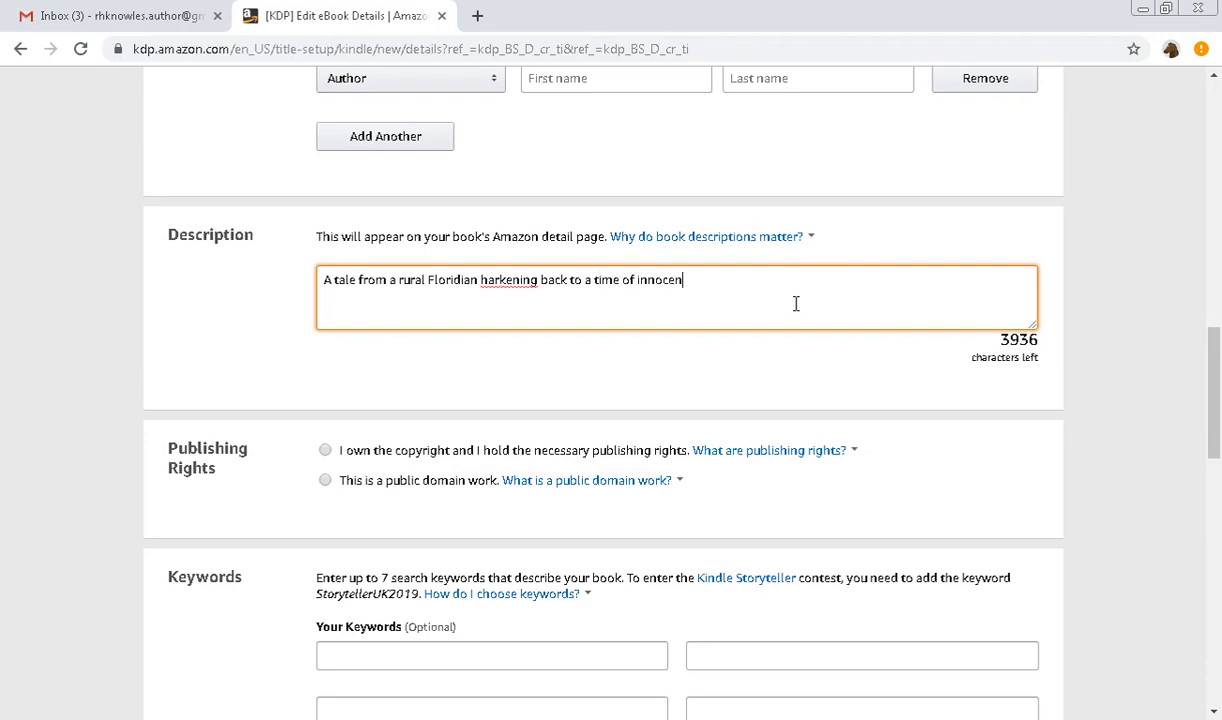
pyautogui.write('se and play.')
pyautogui.press('Delete')
pyautogui.write('c')
pyautogui.click(520, 281)
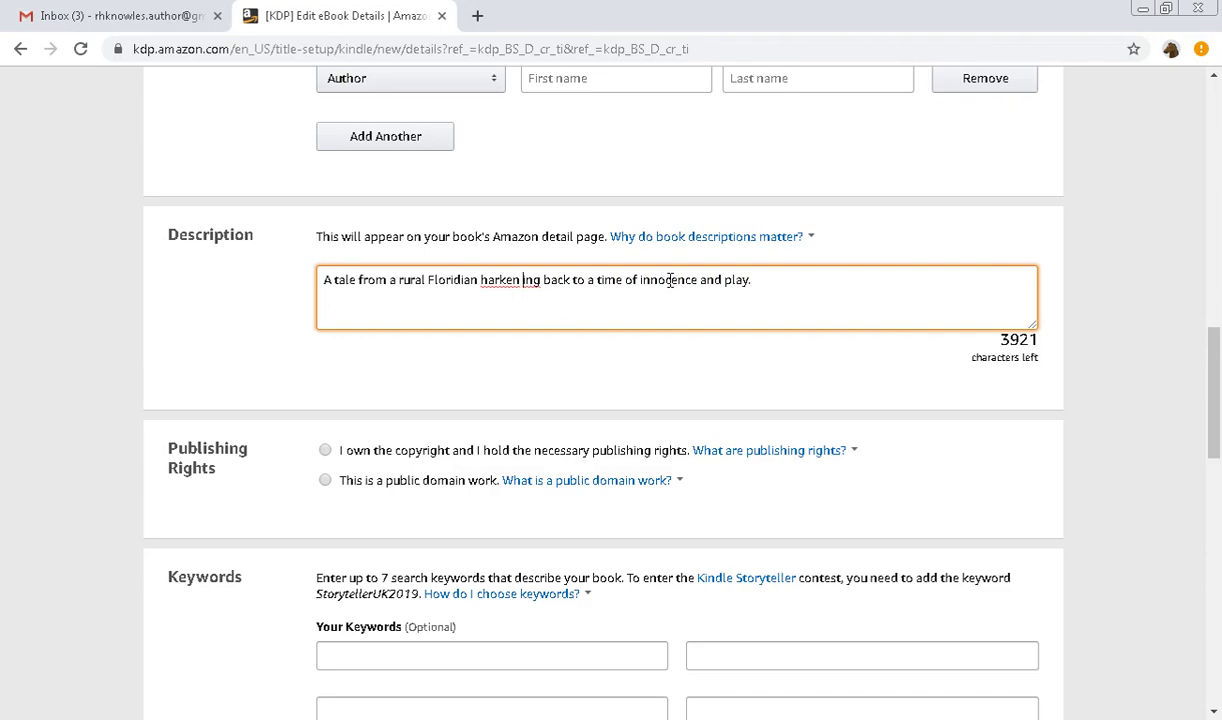
pyautogui.press('BackSpace')
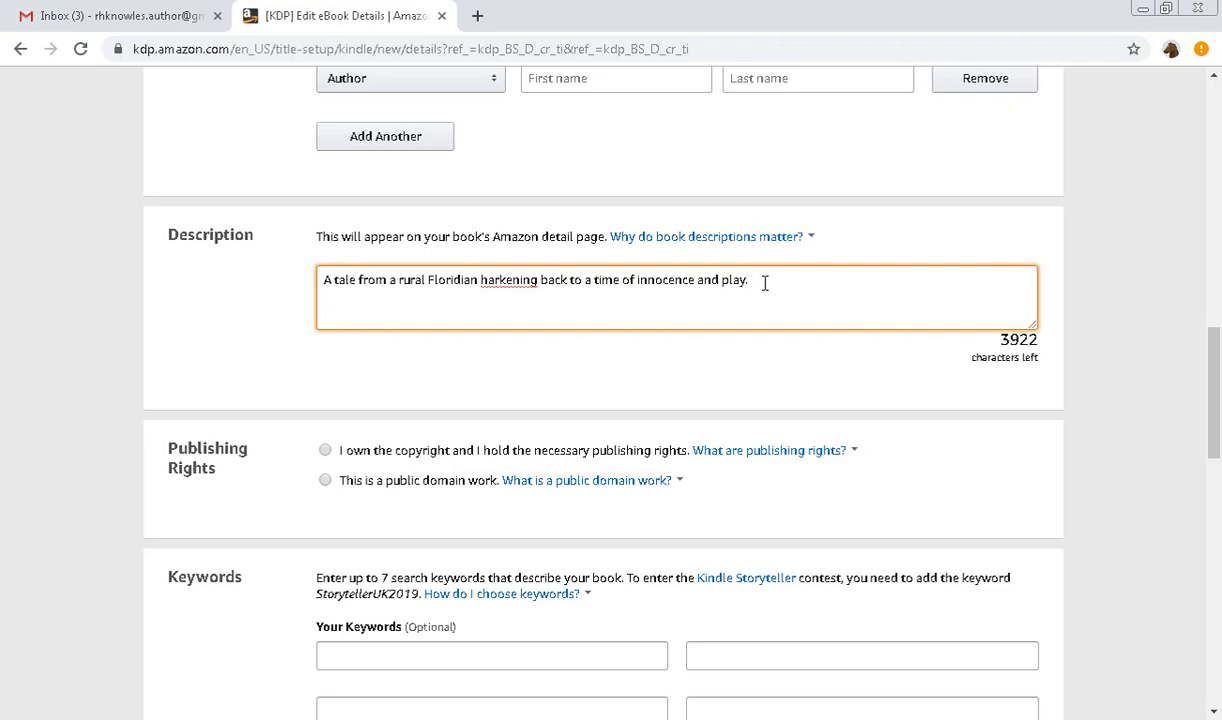
# Declare ownership of the copyright and necessary publishing rights, and check the guidance on choosing keywords
pyautogui.scroll(-3, 764, 283)
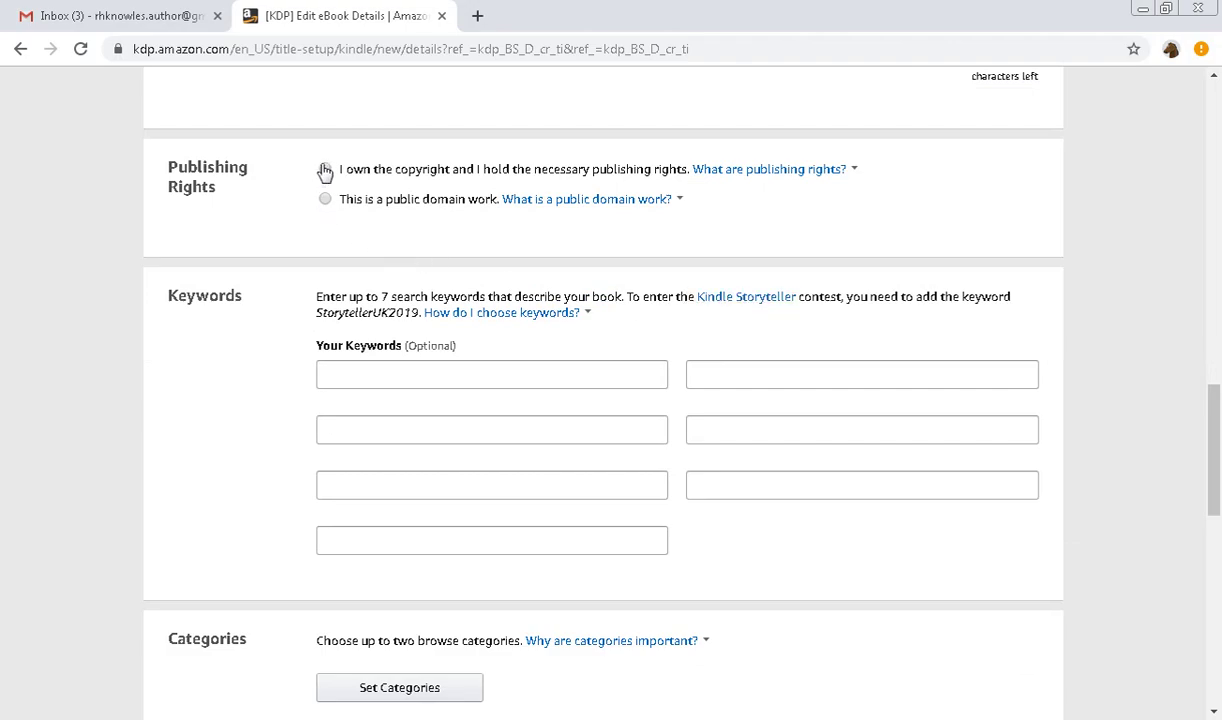
pyautogui.click(327, 170)
pyautogui.click(440, 312)
pyautogui.scroll(-1, 400, 300)
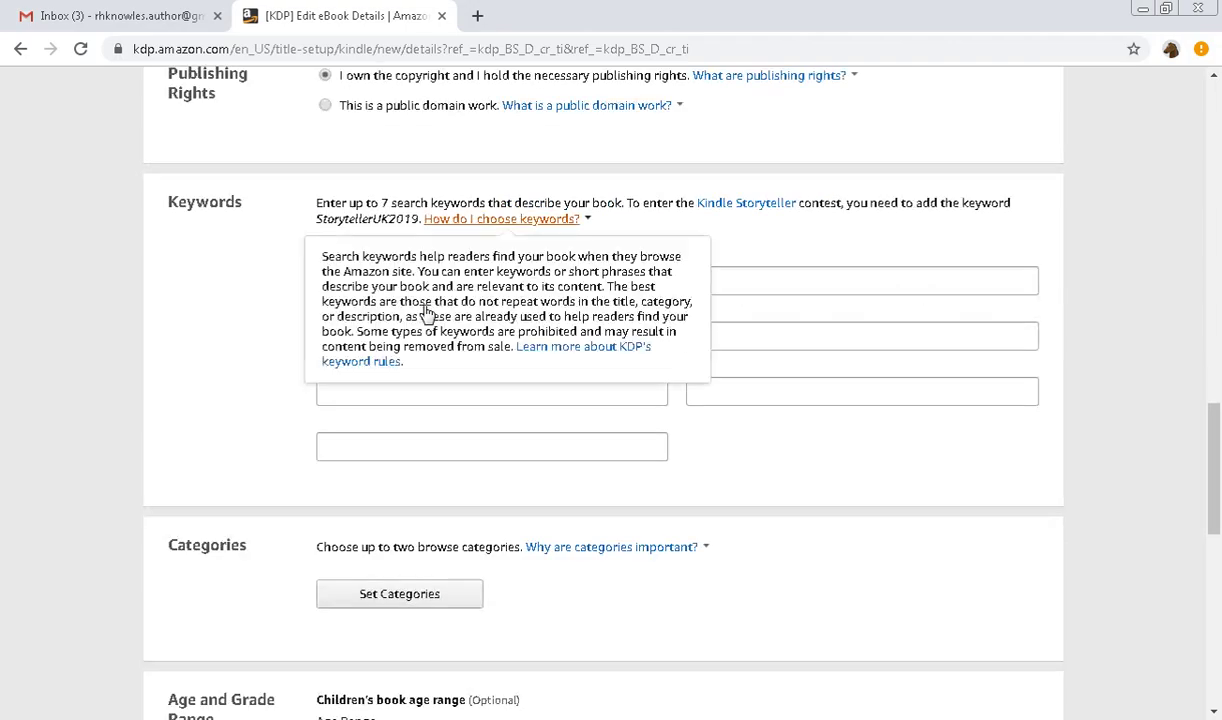
pyautogui.click(205, 334)
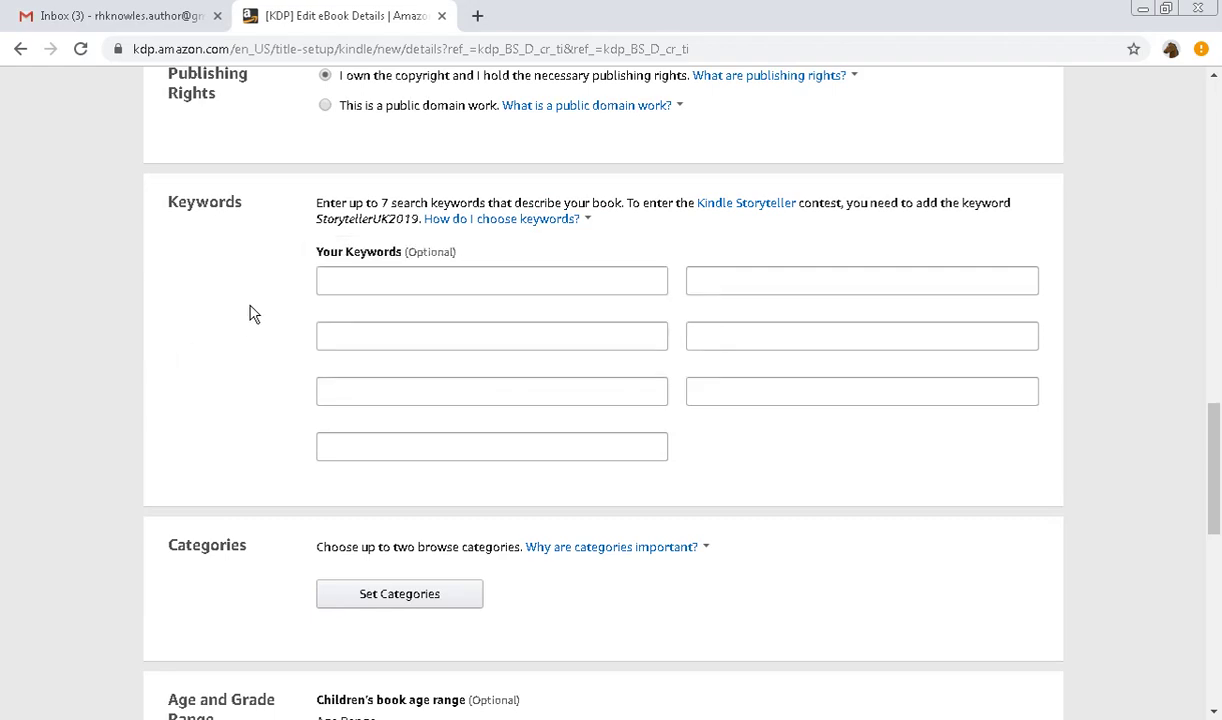
# Add the search keywords "ducks", "lion" and "dogs and cats" to the book details
pyautogui.click(344, 282)
pyautogui.write('ducks')
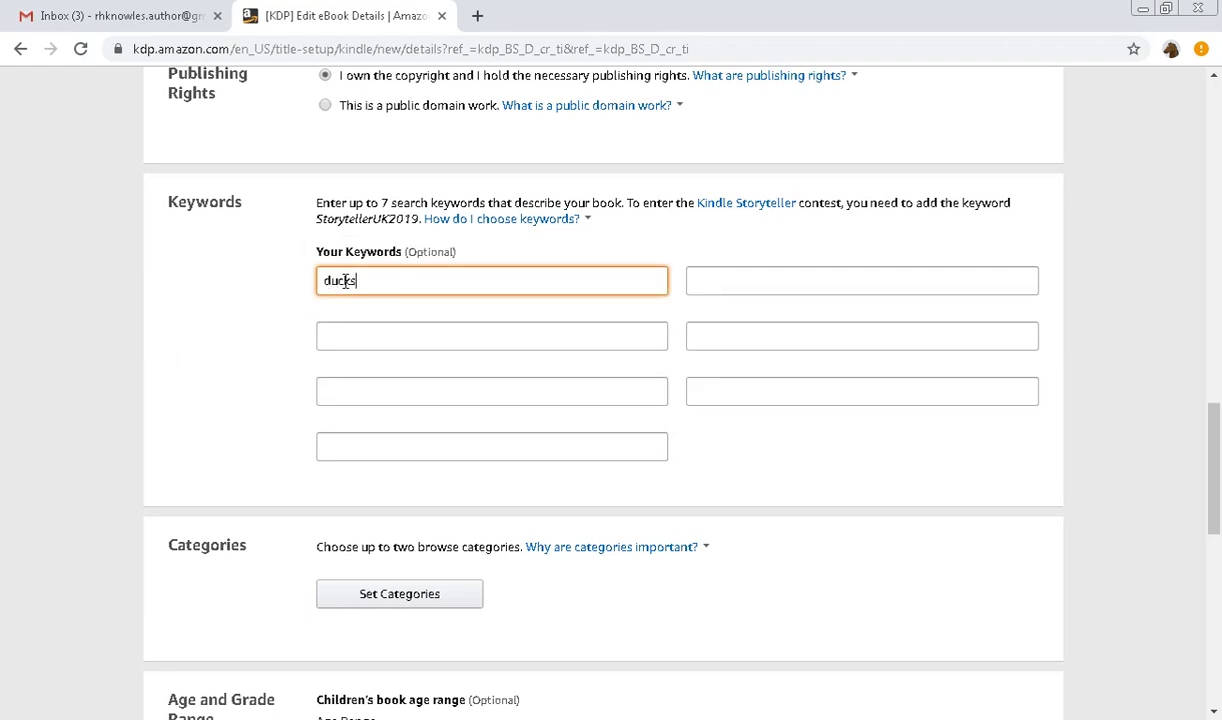
pyautogui.click(337, 338)
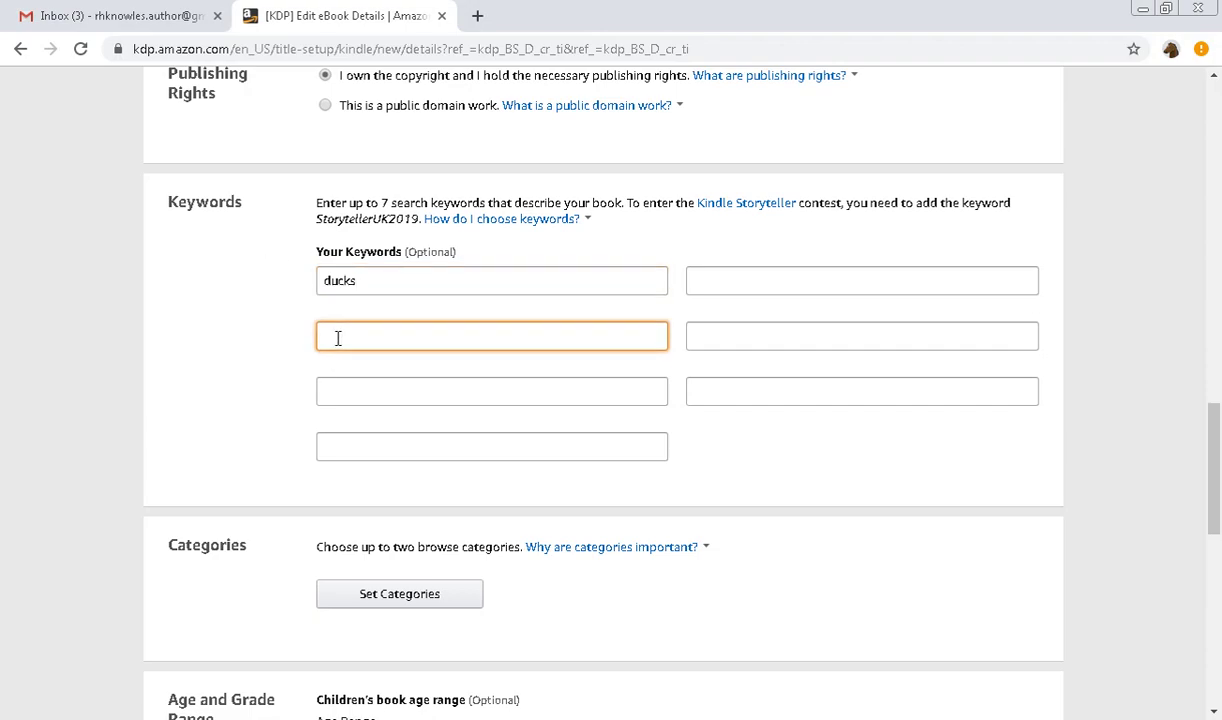
pyautogui.write('lion')
pyautogui.click(329, 393)
pyautogui.write('dogs')
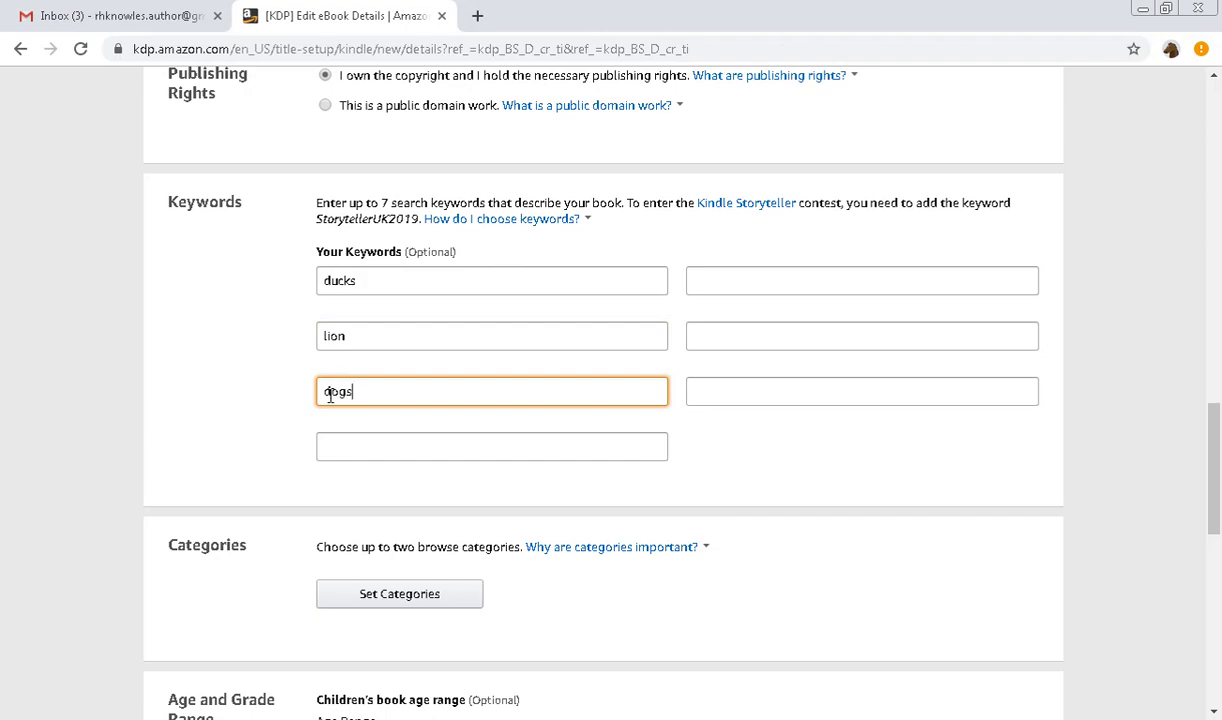
pyautogui.write(' and cats')
# Add the keywords "raccoons and other wild animals" and "parakeet", and extend the "lion" keyword to "lion cub"
pyautogui.click(396, 445)
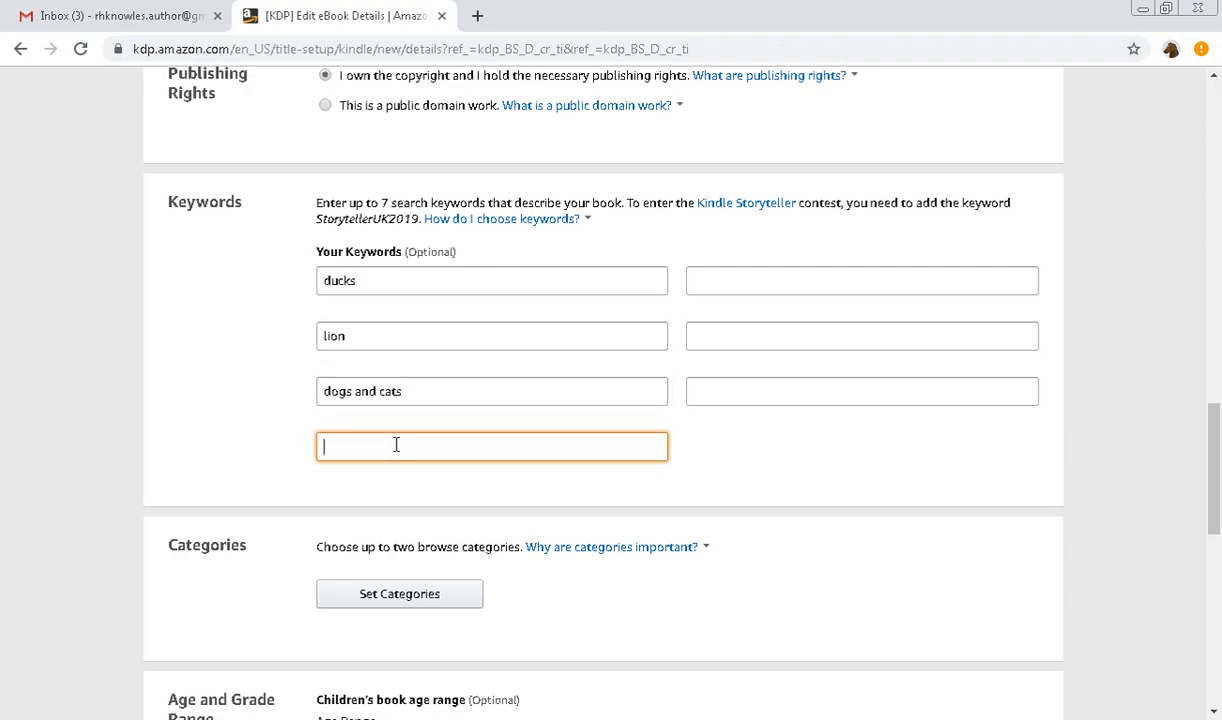
pyautogui.write('raccoons and other wild anim')
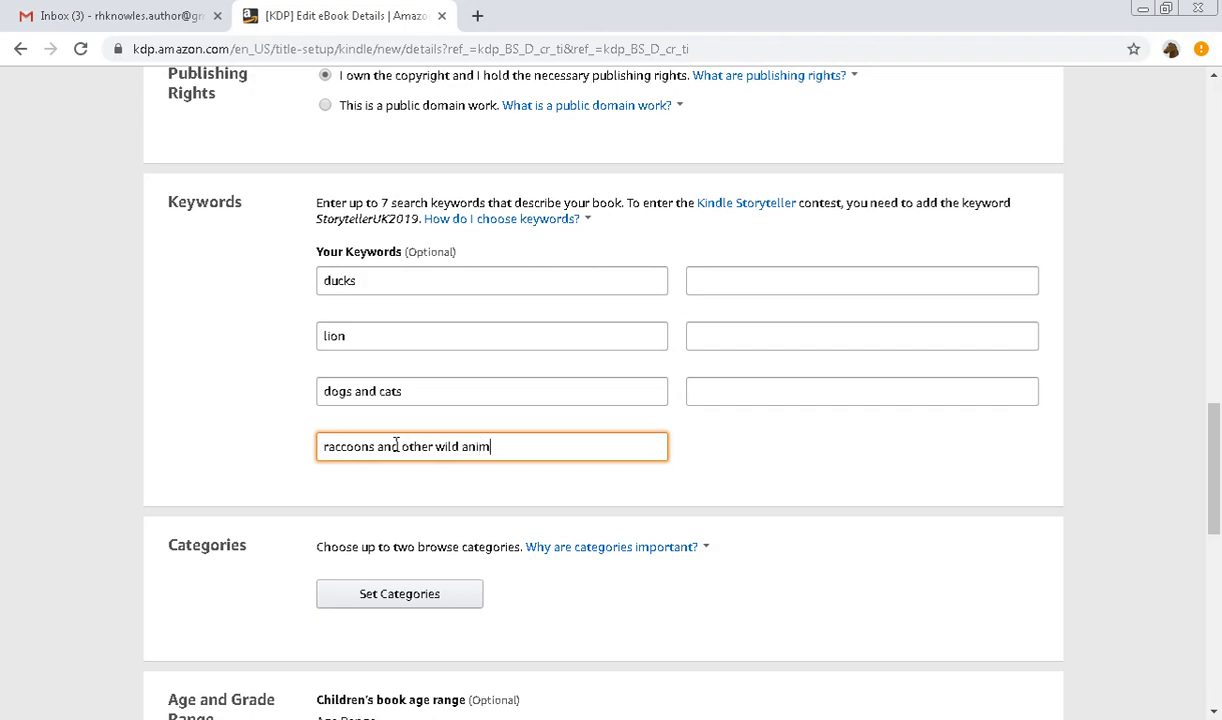
pyautogui.write('als')
pyautogui.click(365, 337)
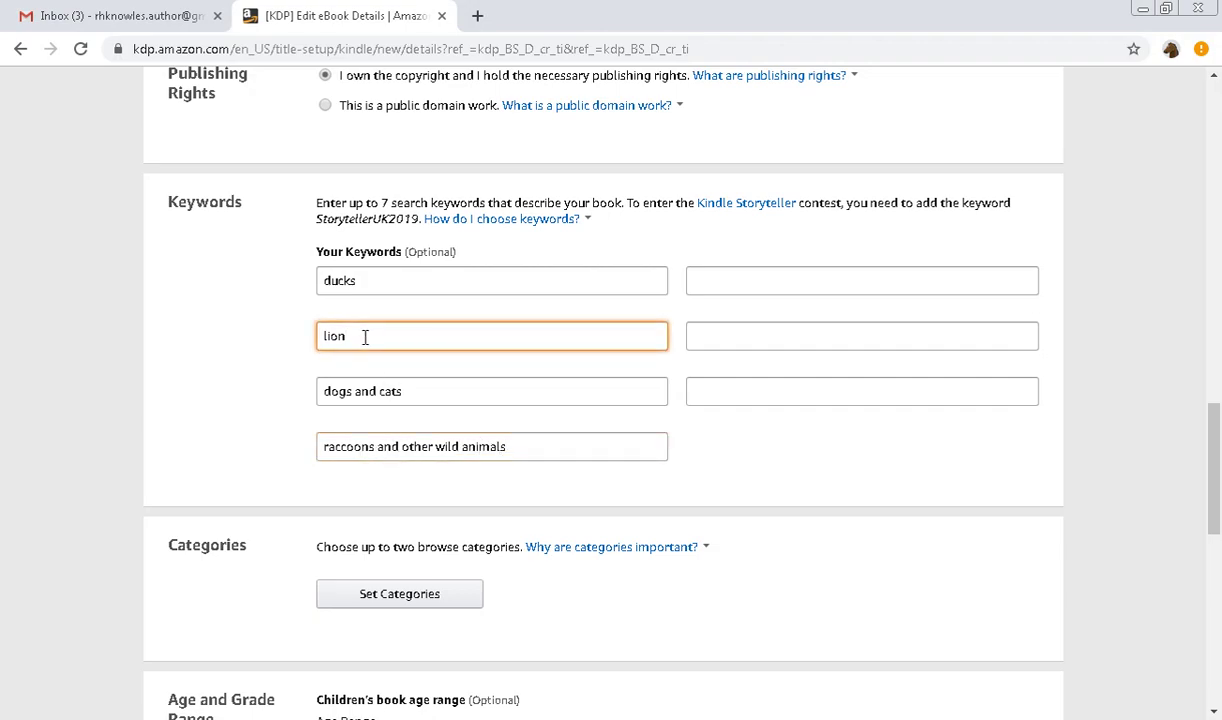
pyautogui.write('cub')
pyautogui.click(720, 277)
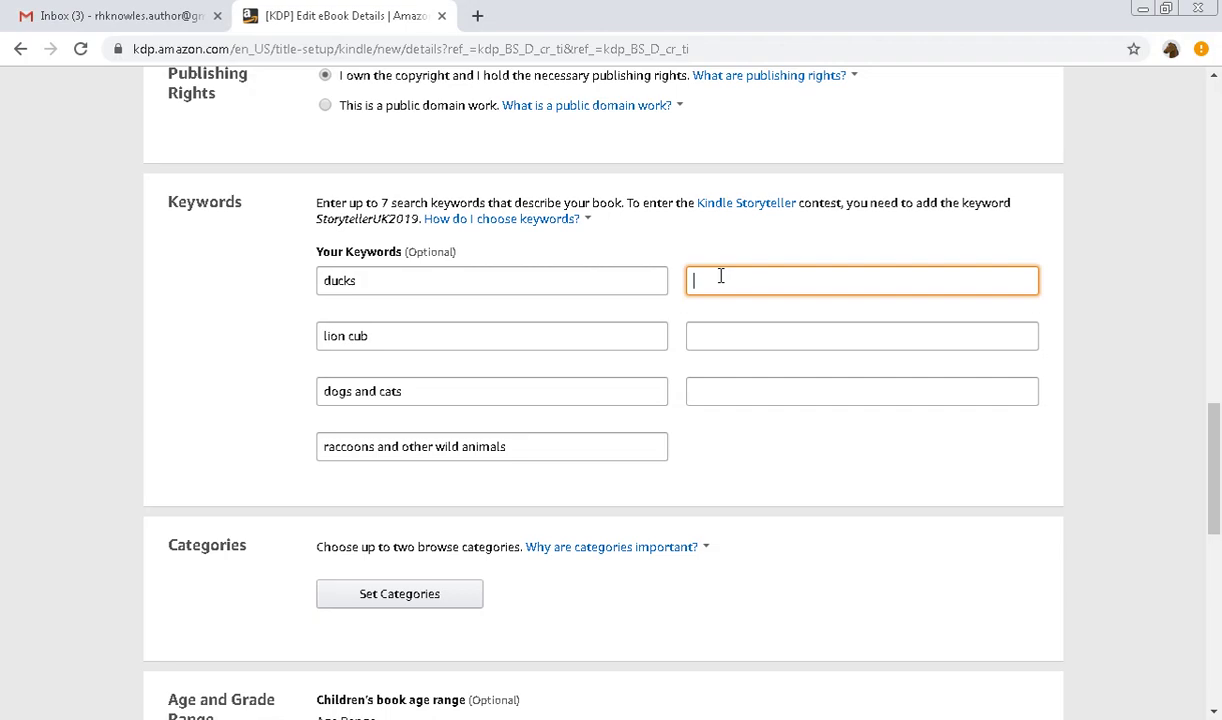
pyautogui.write('parakeet')
# Start choosing the book's browse categories and expand the Nonfiction branch
pyautogui.scroll(-2, 717, 340)
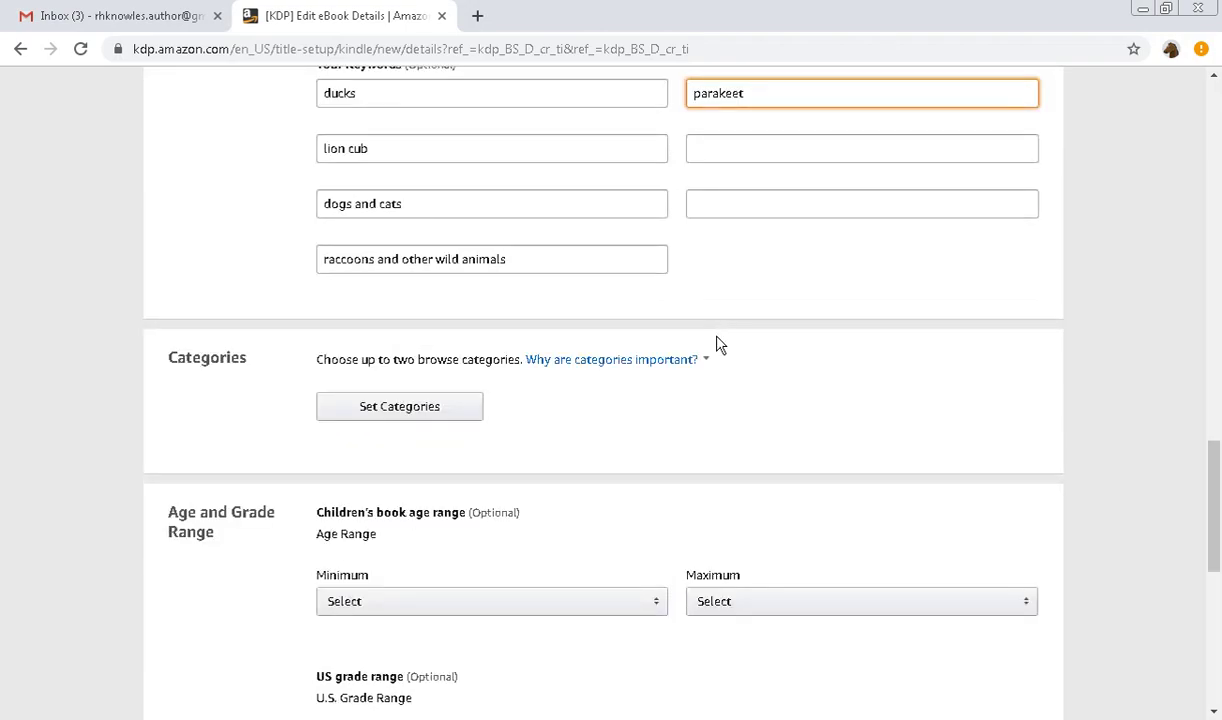
pyautogui.scroll(-1, 717, 340)
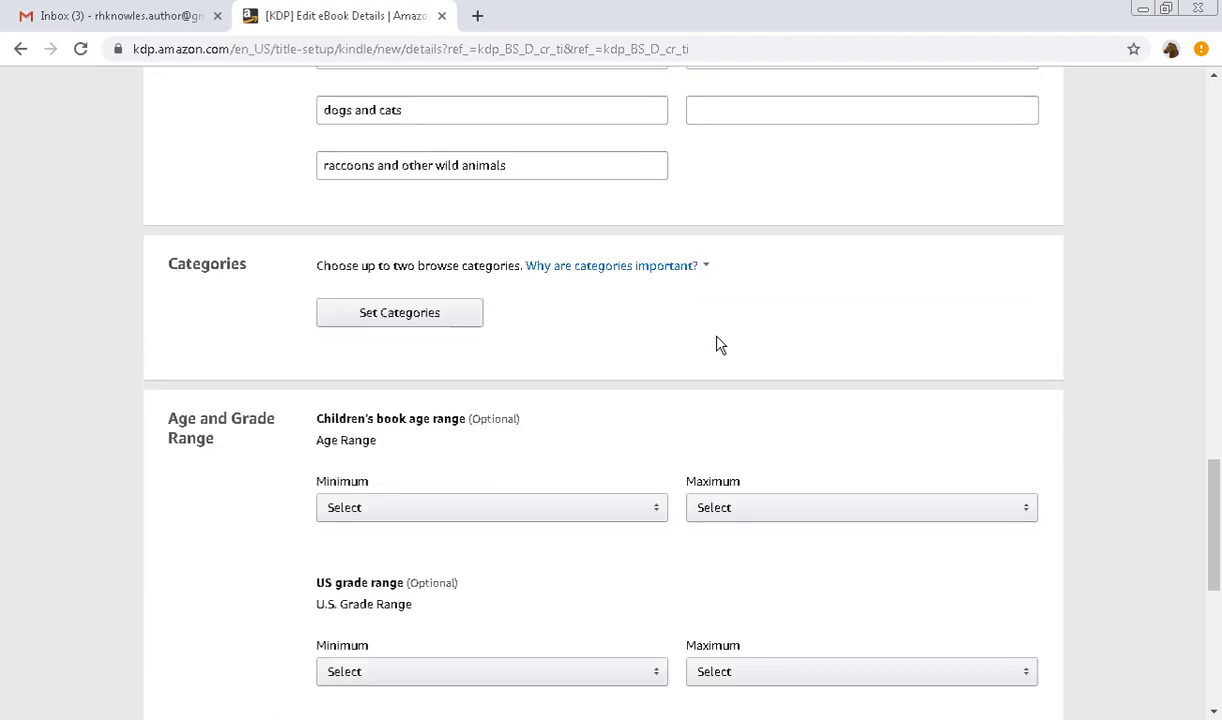
pyautogui.click(419, 312)
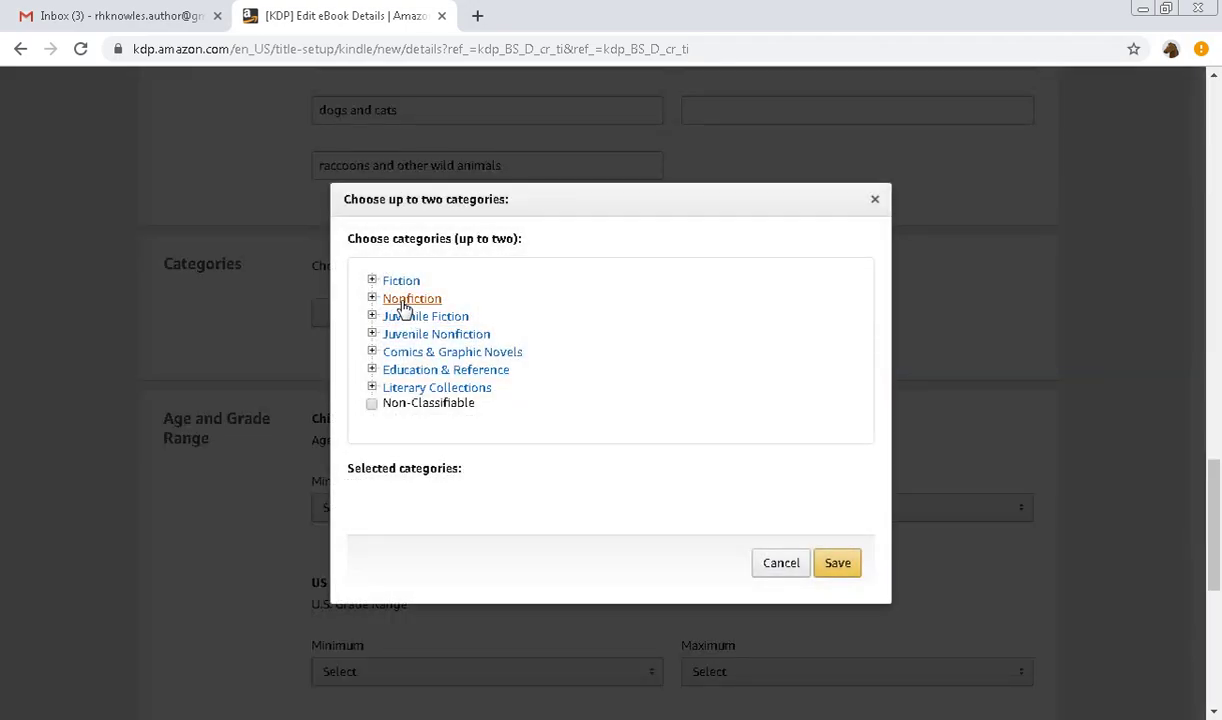
pyautogui.click(405, 299)
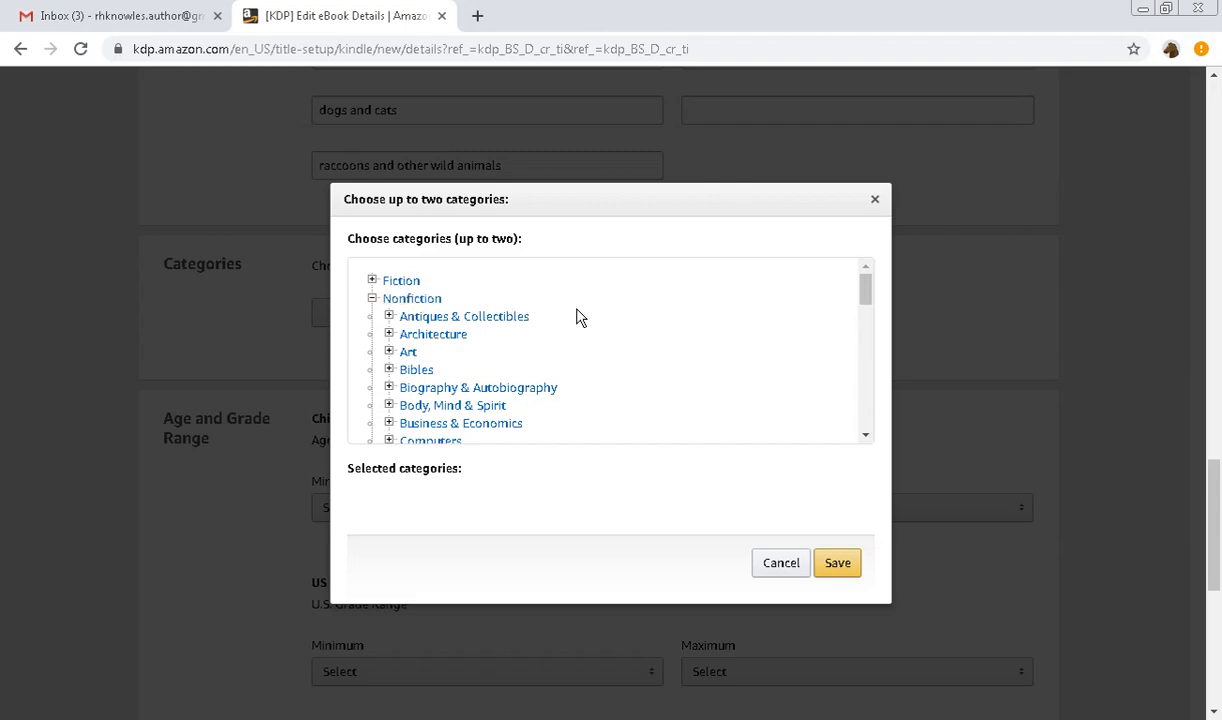
pyautogui.scroll(-1, 447, 391)
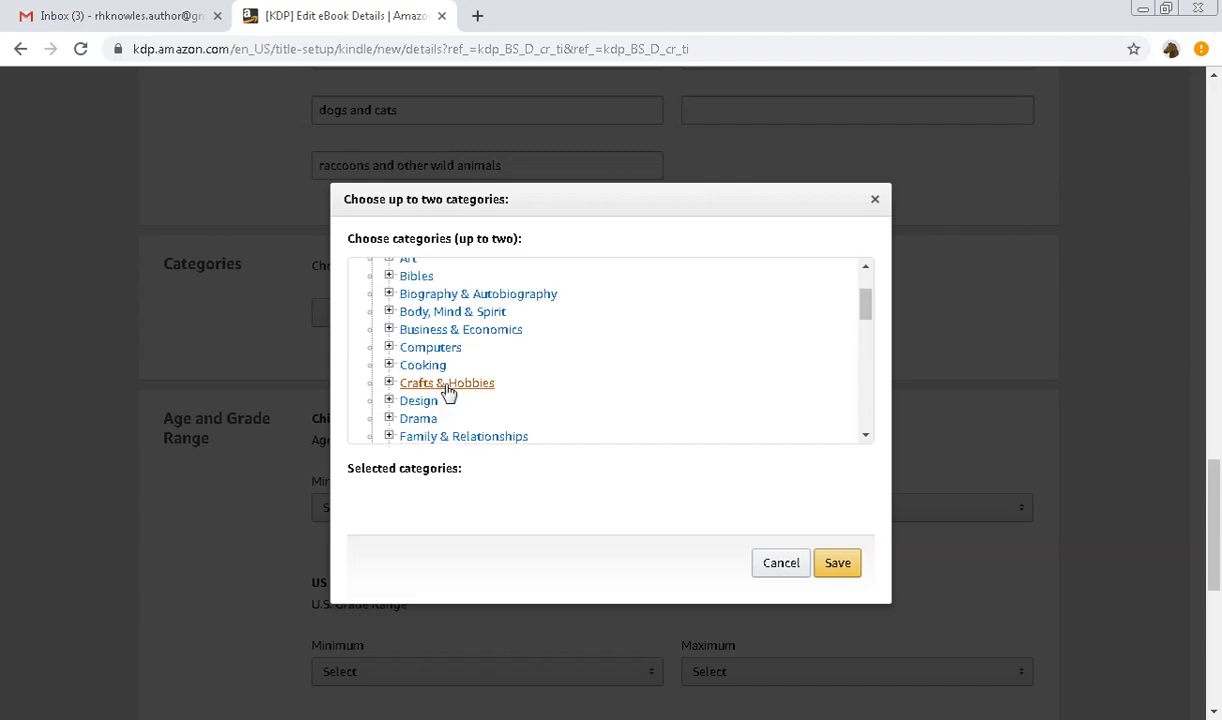
pyautogui.scroll(-1, 447, 391)
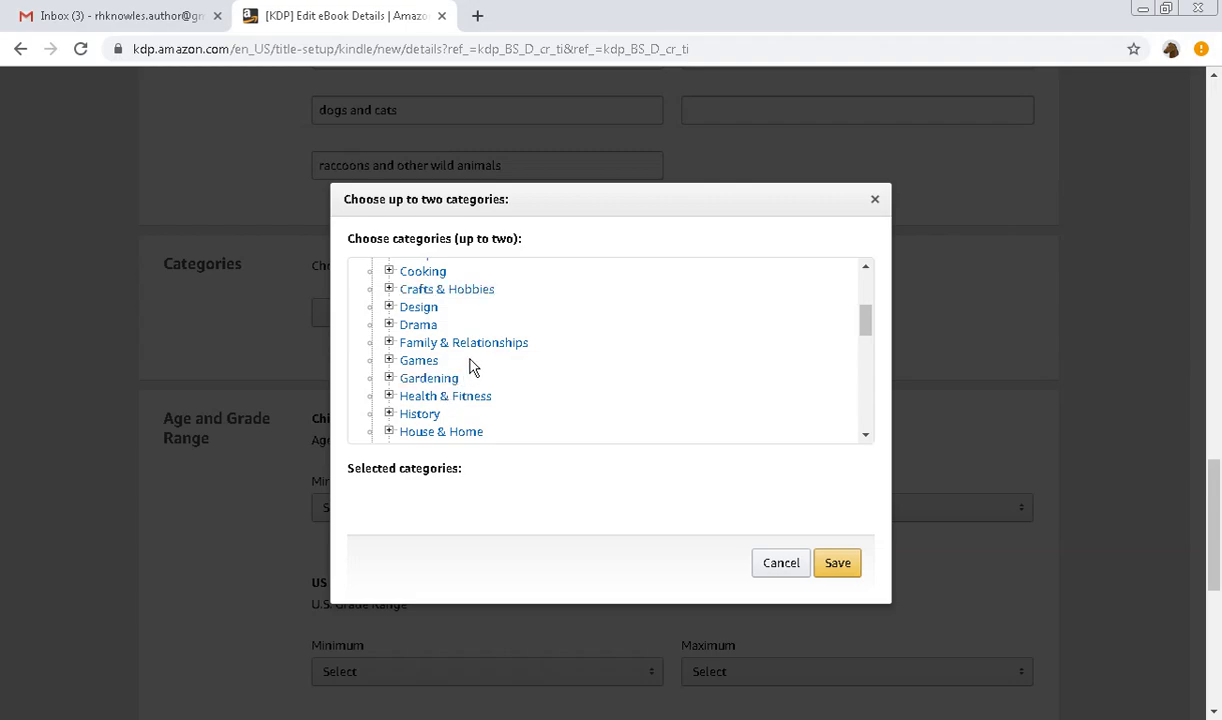
# Expand Family & Relationships under Nonfiction and look through its subcategories for a suitable one
pyautogui.click(478, 345)
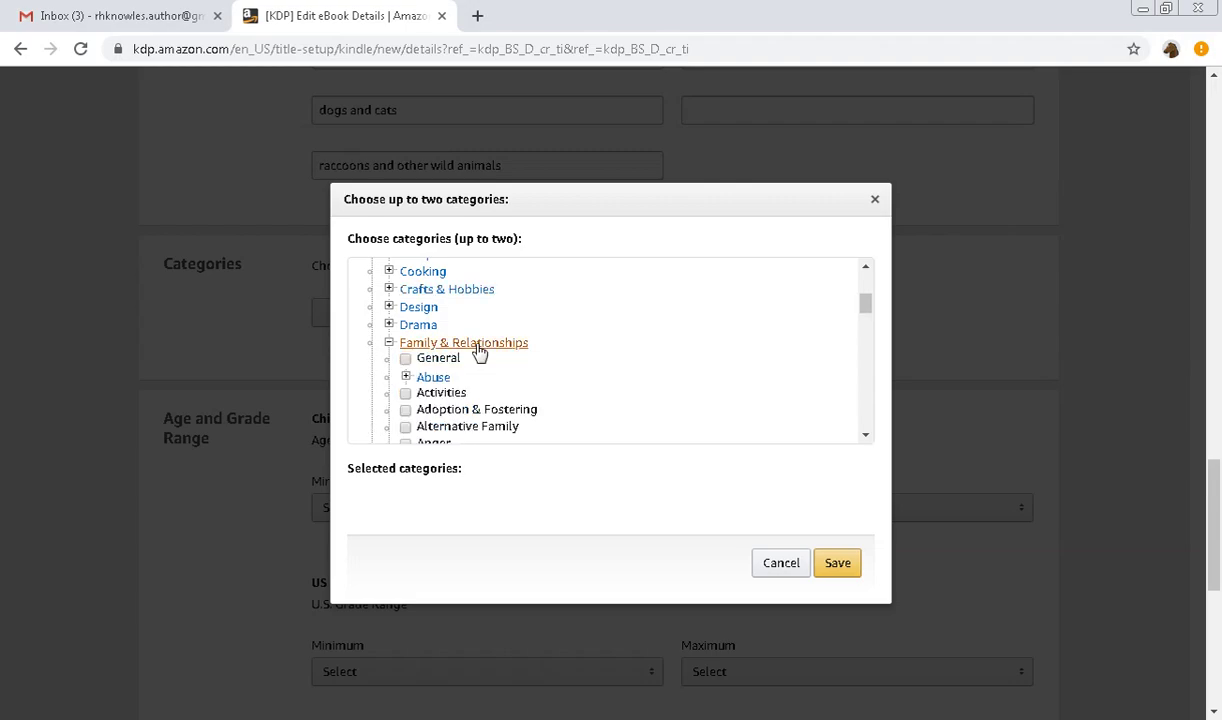
pyautogui.scroll(-1, 478, 352)
pyautogui.scroll(-1, 478, 351)
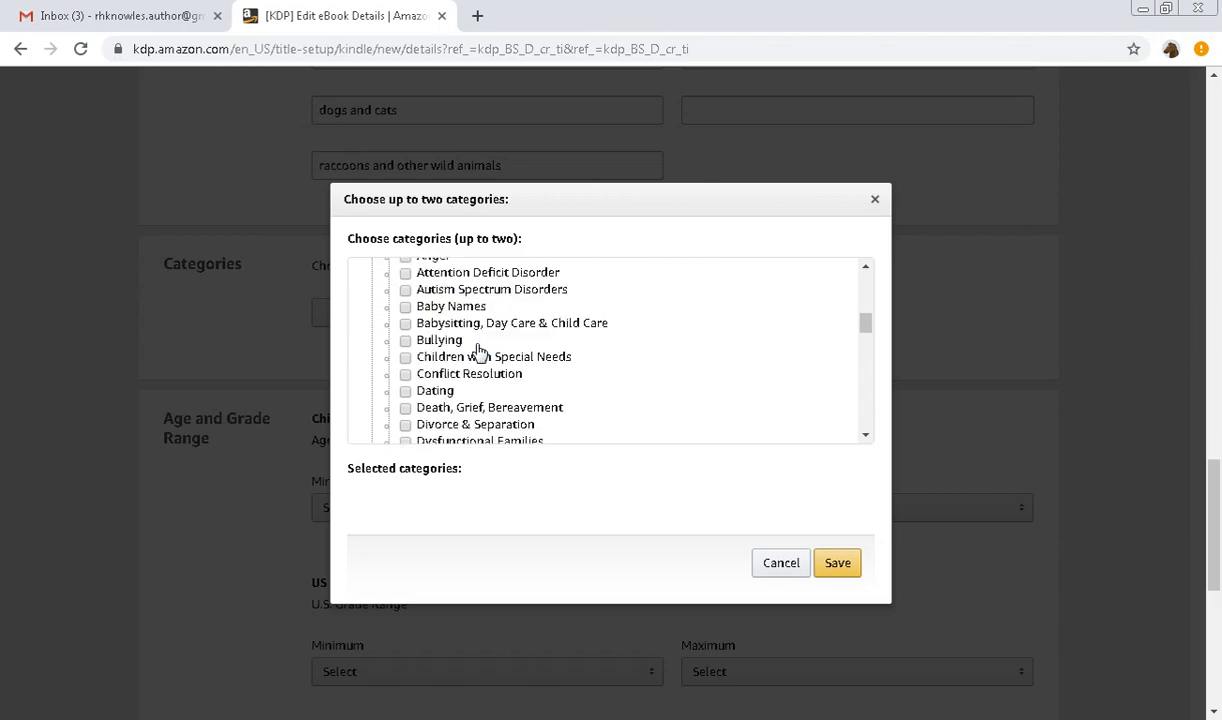
pyautogui.scroll(-1, 478, 351)
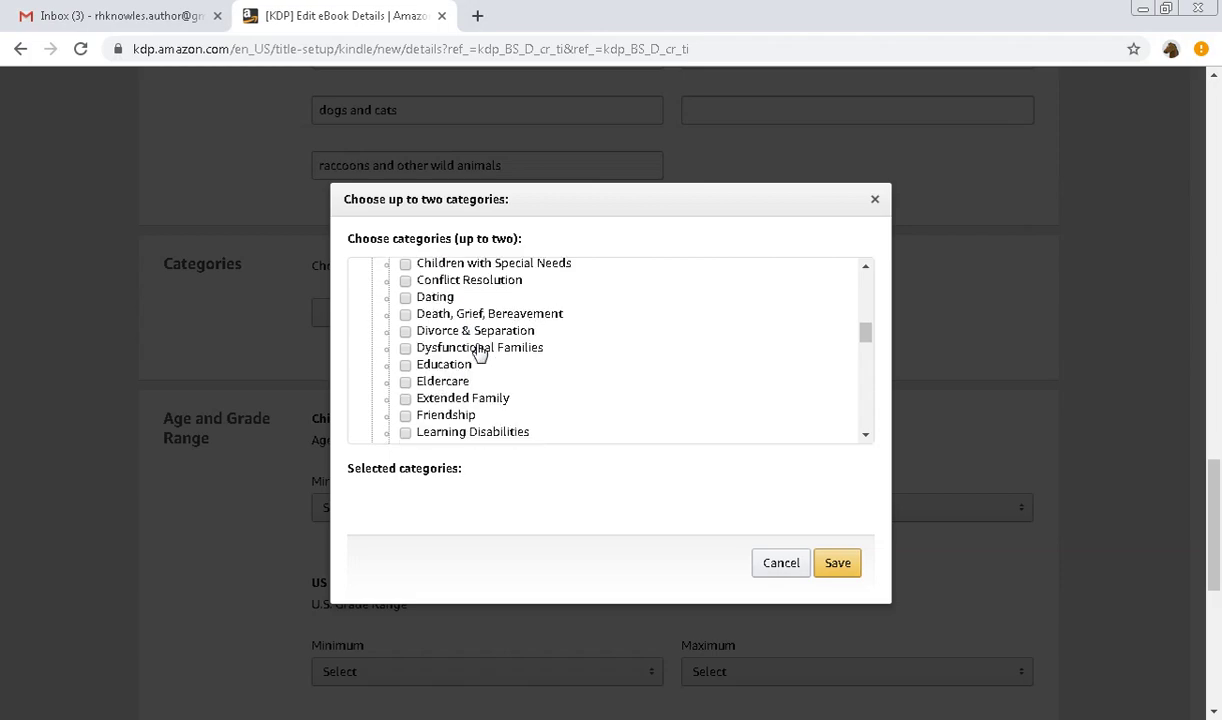
pyautogui.scroll(-1, 480, 352)
pyautogui.scroll(-1, 479, 349)
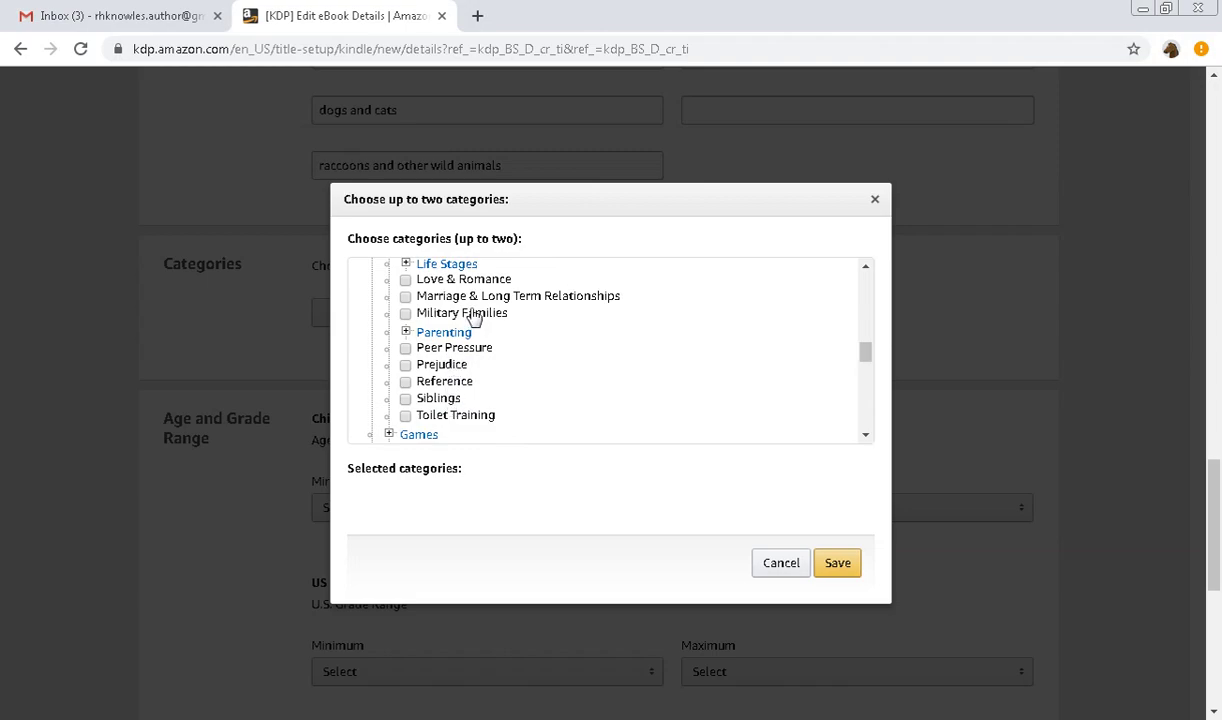
pyautogui.scroll(1, 473, 316)
pyautogui.scroll(4, 473, 316)
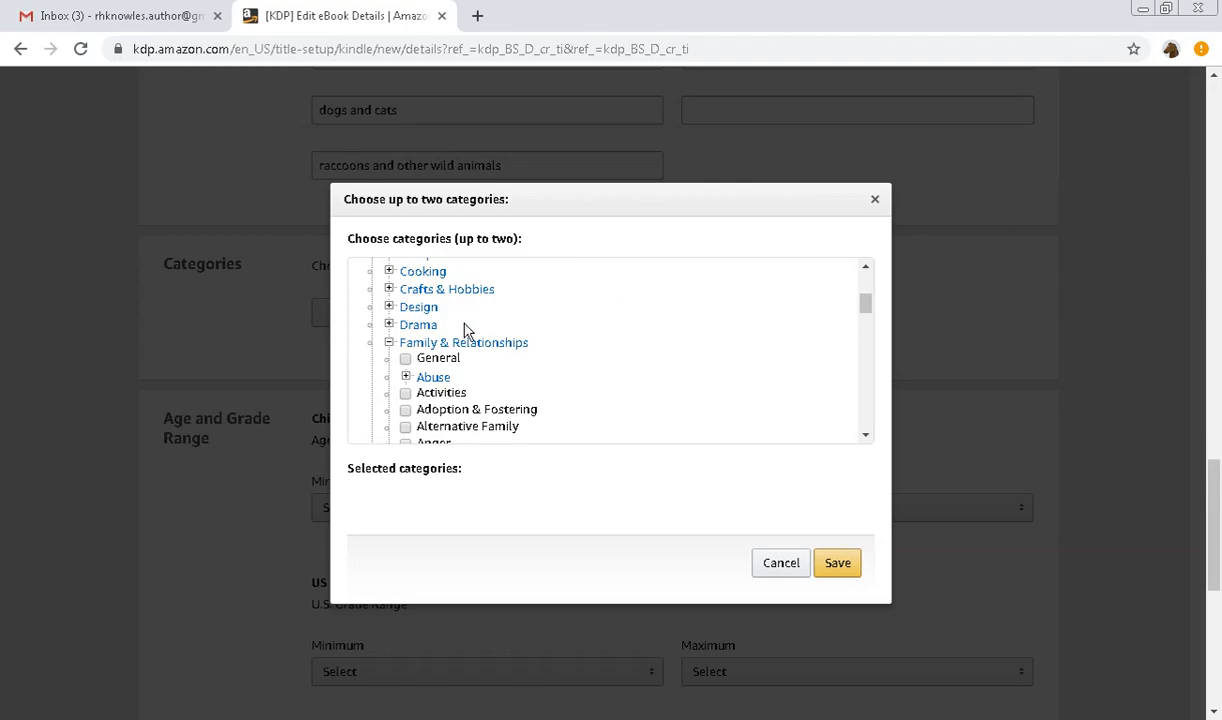
# Choose Nonfiction > Humor > General as the first browse category
pyautogui.scroll(-2, 422, 328)
pyautogui.scroll(-5, 422, 328)
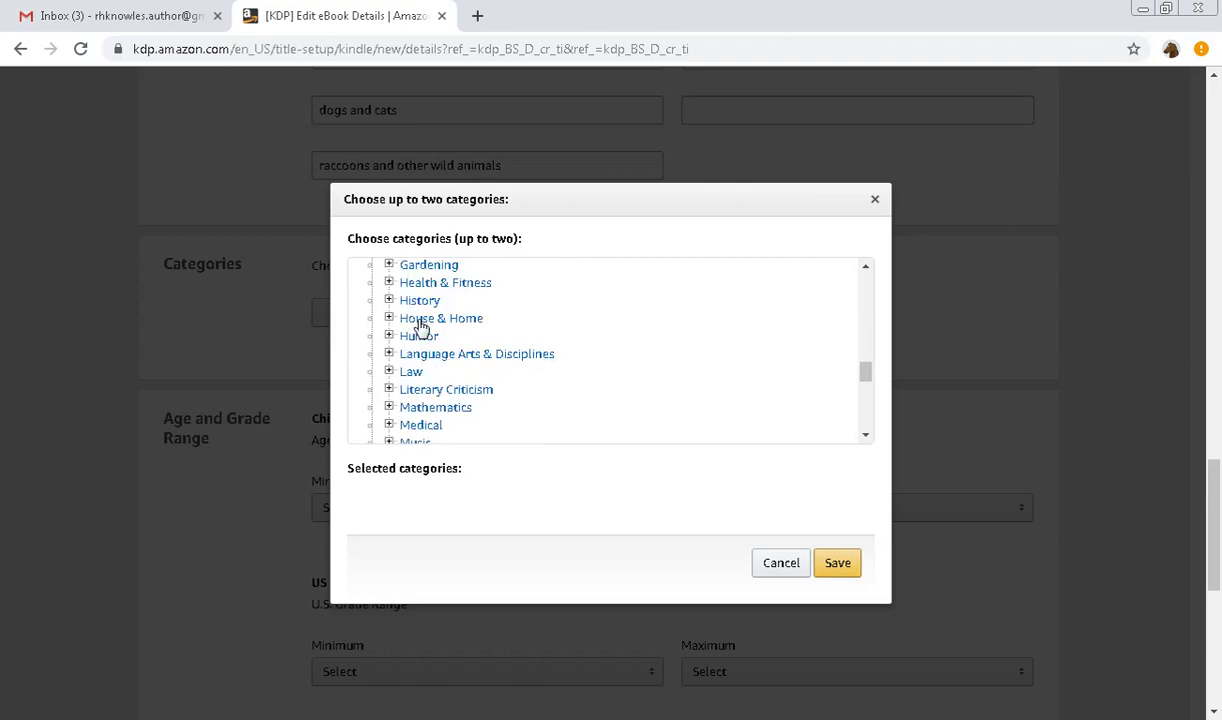
pyautogui.click(420, 337)
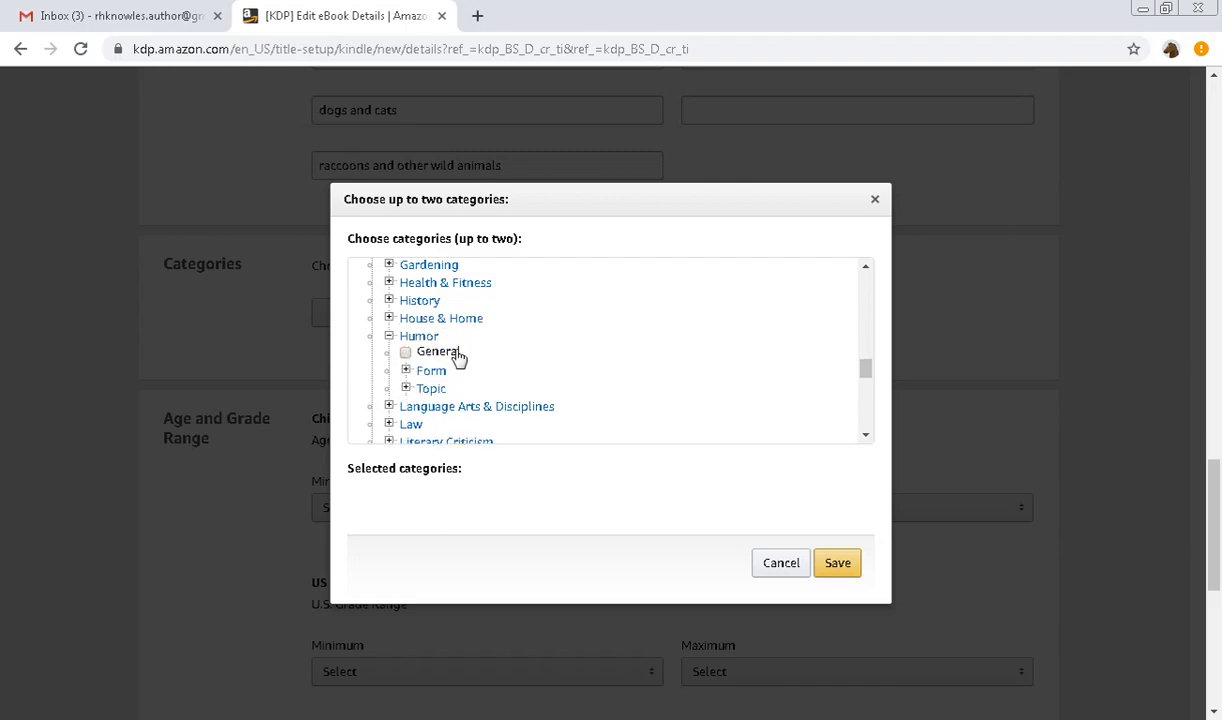
pyautogui.click(406, 354)
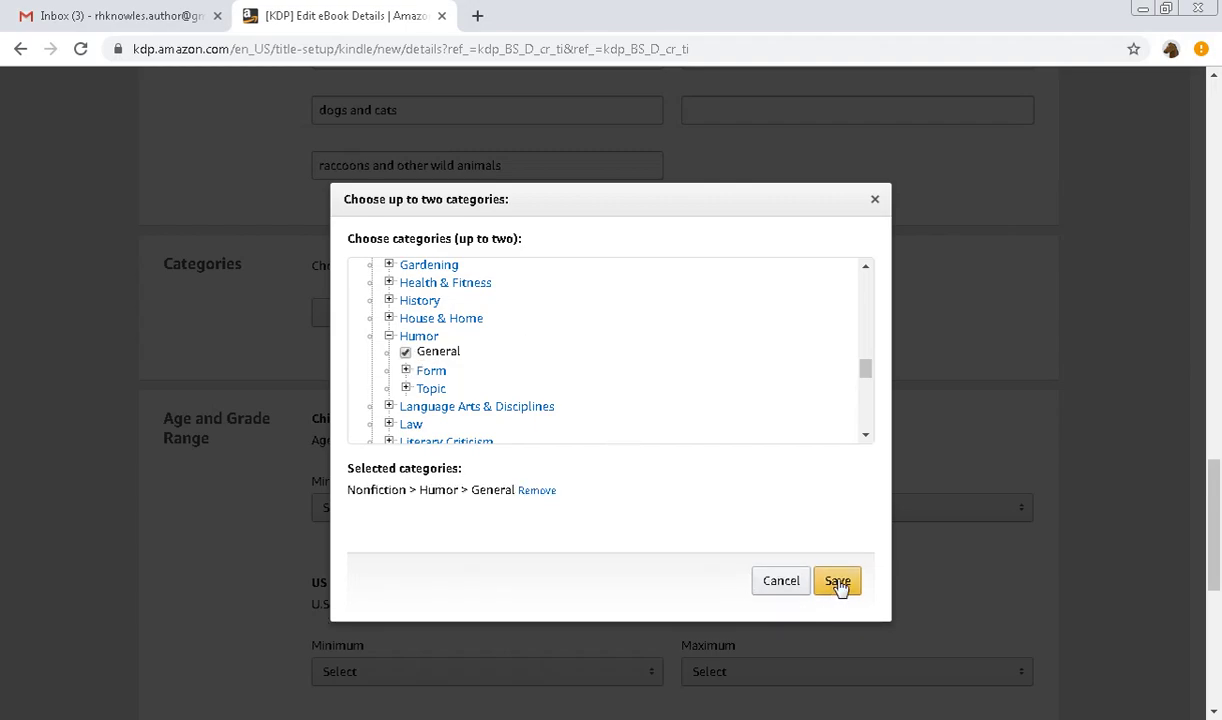
# Review the Nonfiction categories and choose Family & Relationships > General as the second browse category
pyautogui.scroll(1, 600, 380)
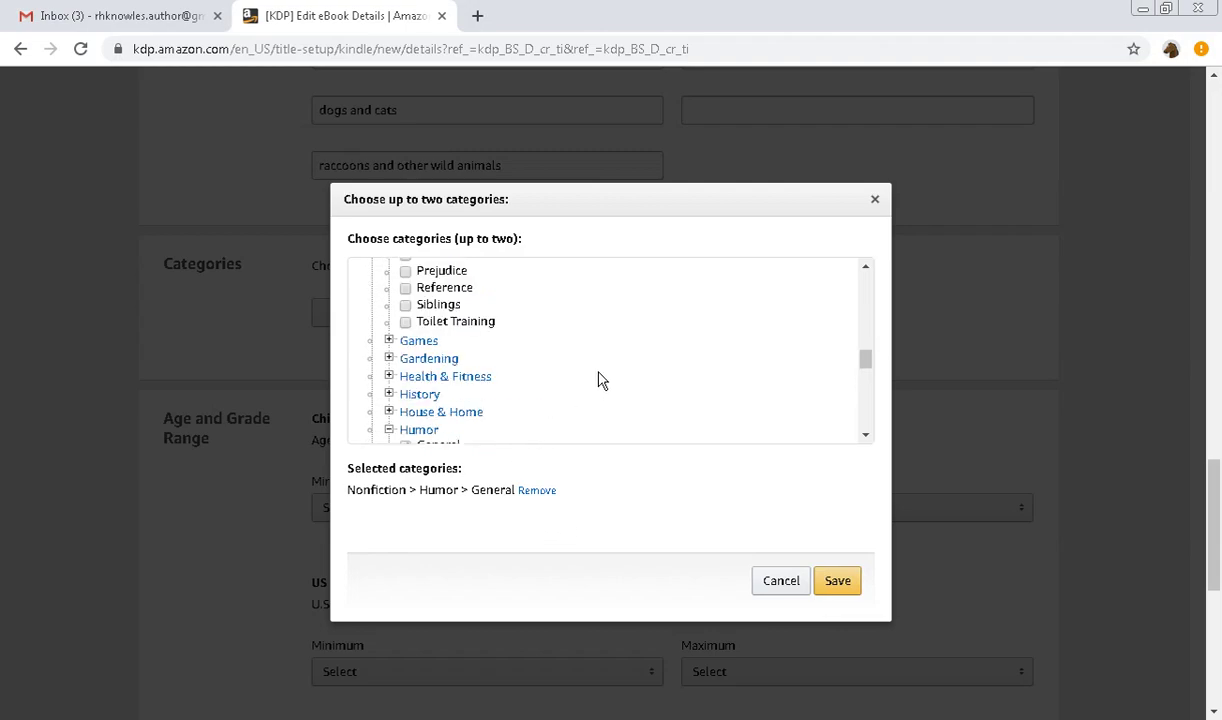
pyautogui.scroll(1, 598, 380)
pyautogui.scroll(4, 600, 380)
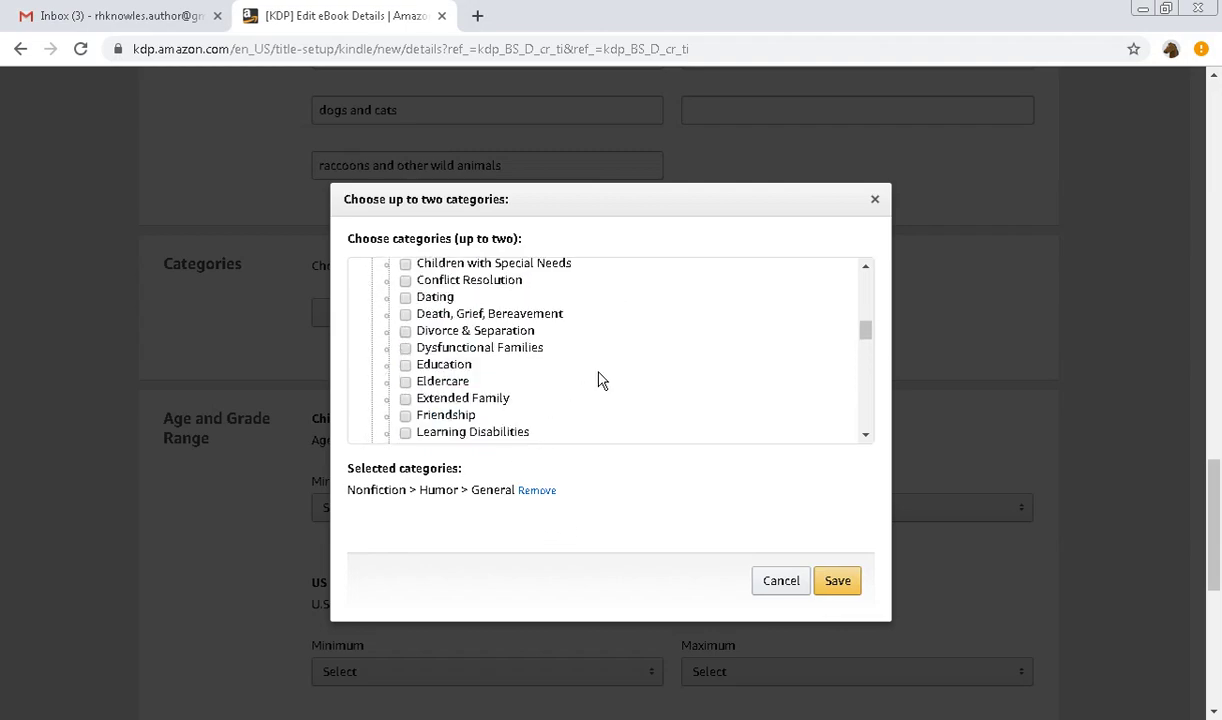
pyautogui.scroll(2, 600, 380)
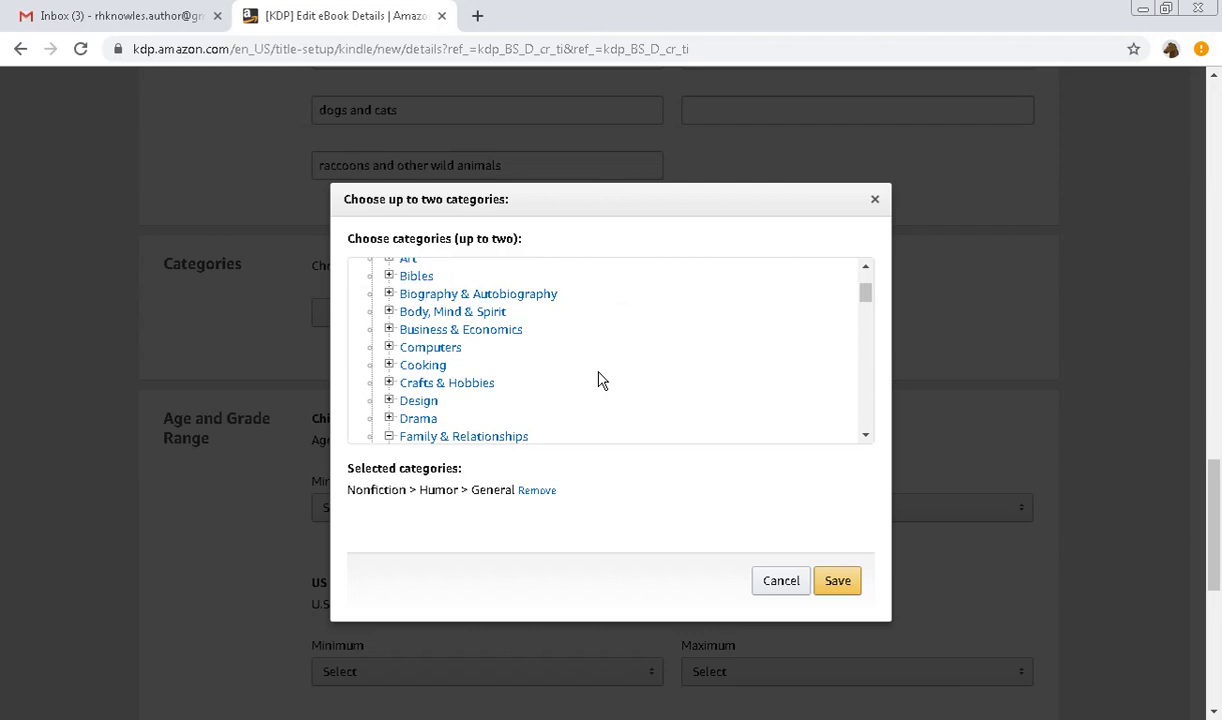
pyautogui.scroll(1, 601, 380)
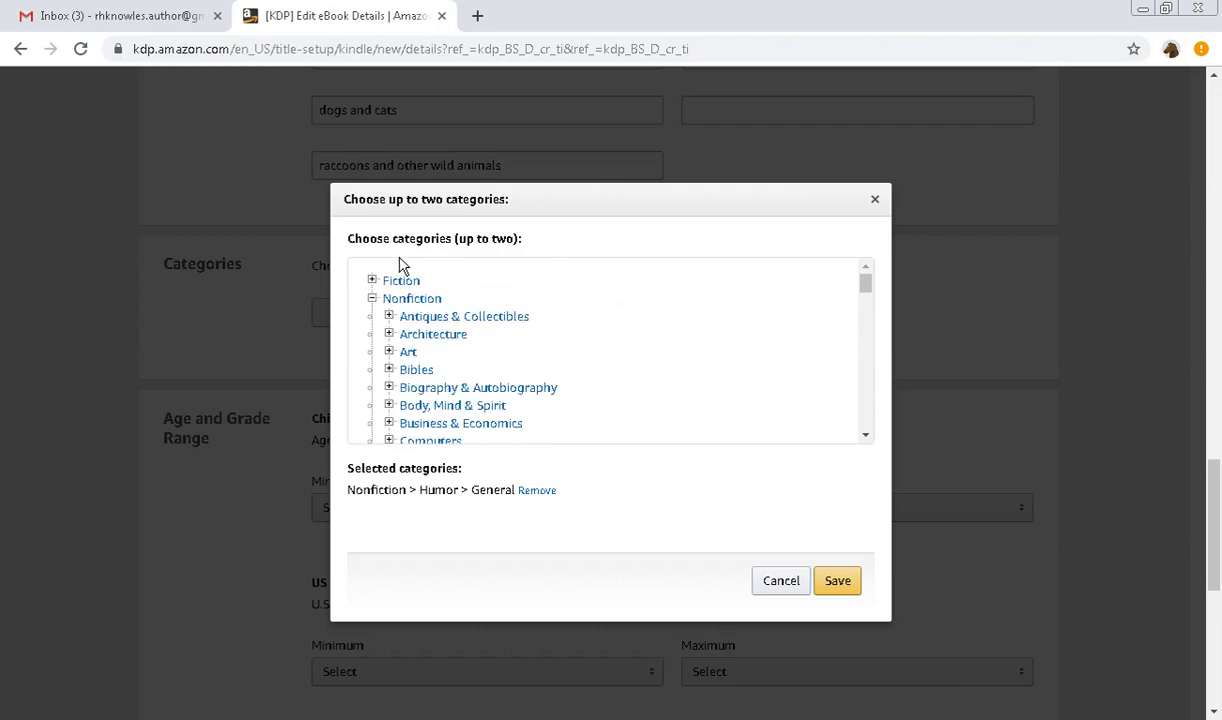
pyautogui.scroll(-1, 582, 312)
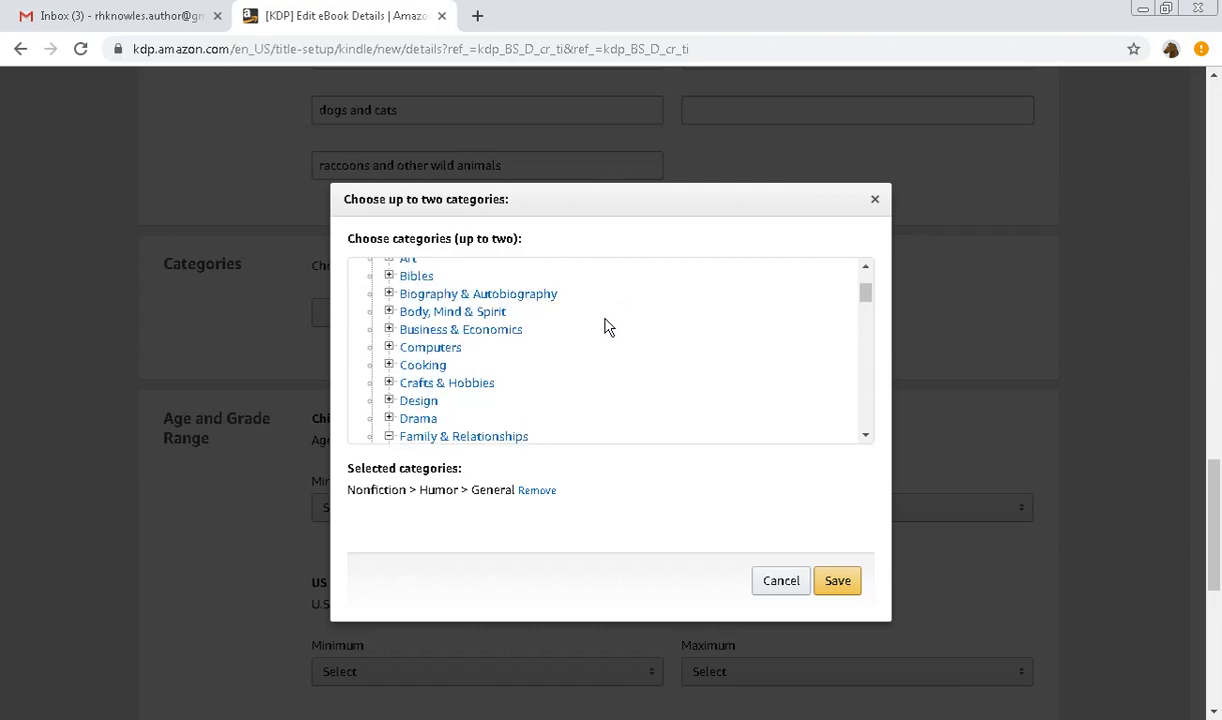
pyautogui.scroll(-1, 513, 340)
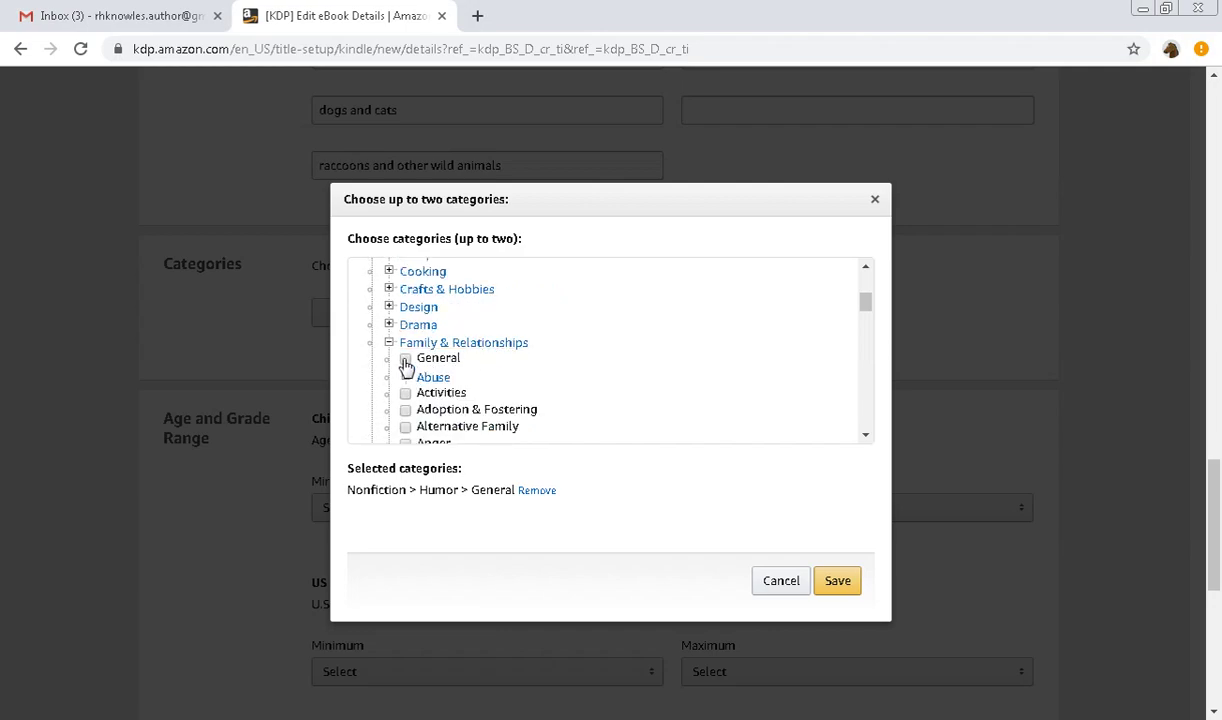
pyautogui.scroll(-1, 512, 349)
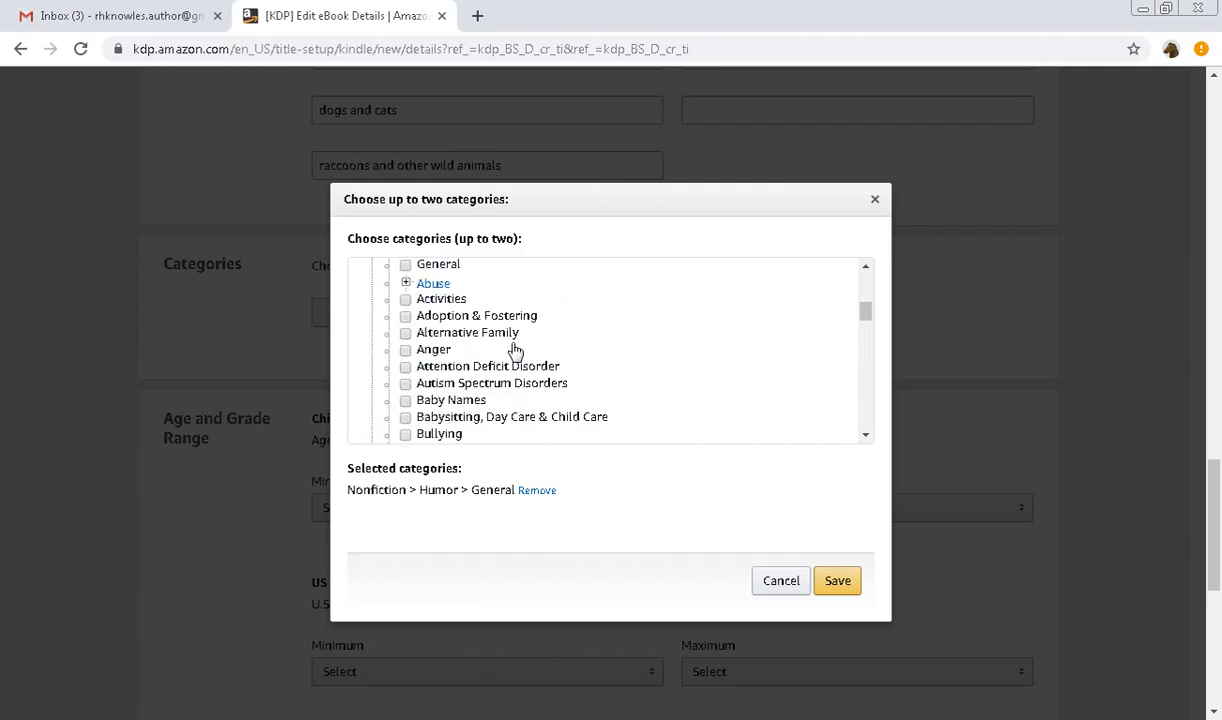
pyautogui.scroll(-1, 498, 362)
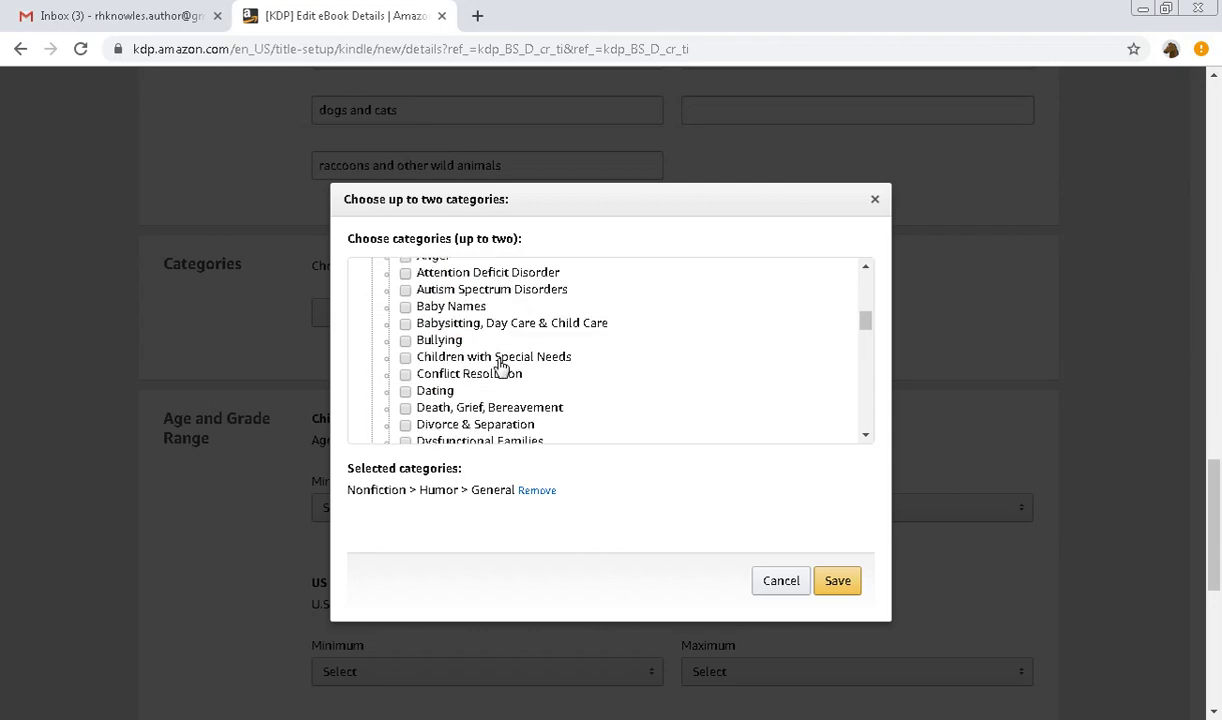
pyautogui.scroll(-1, 502, 367)
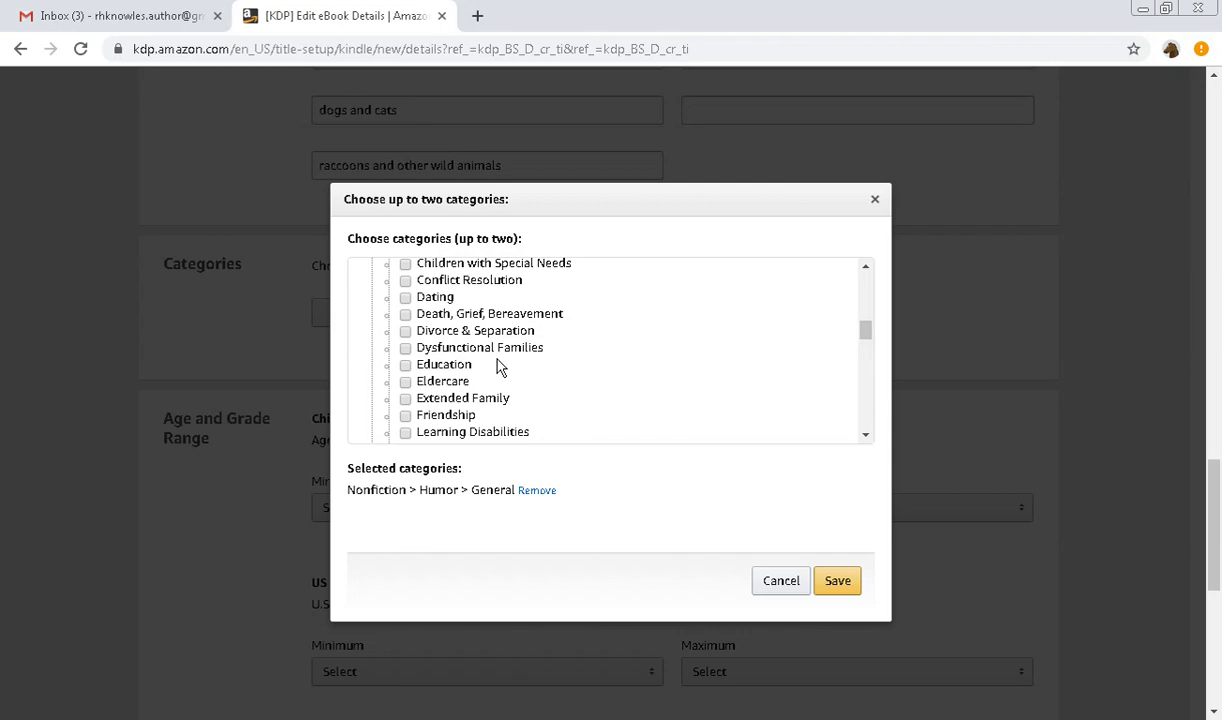
pyautogui.scroll(-1, 499, 366)
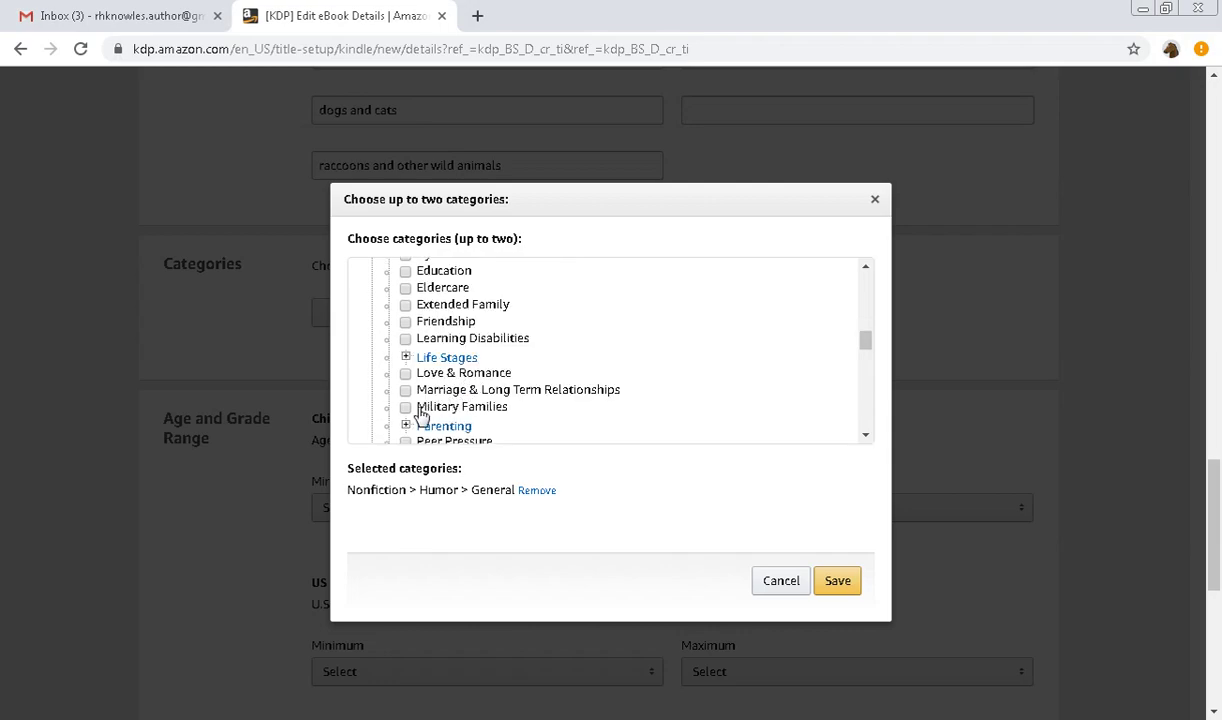
pyautogui.scroll(-2, 505, 345)
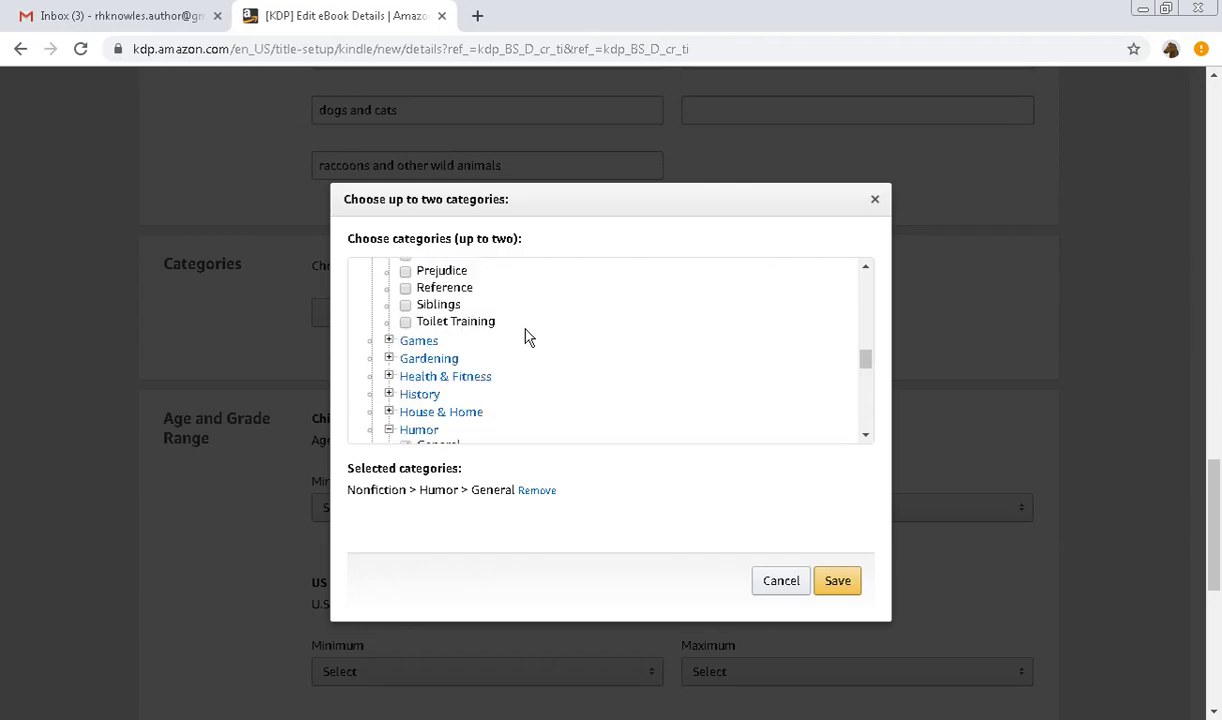
pyautogui.scroll(3, 545, 320)
pyautogui.scroll(3, 556, 319)
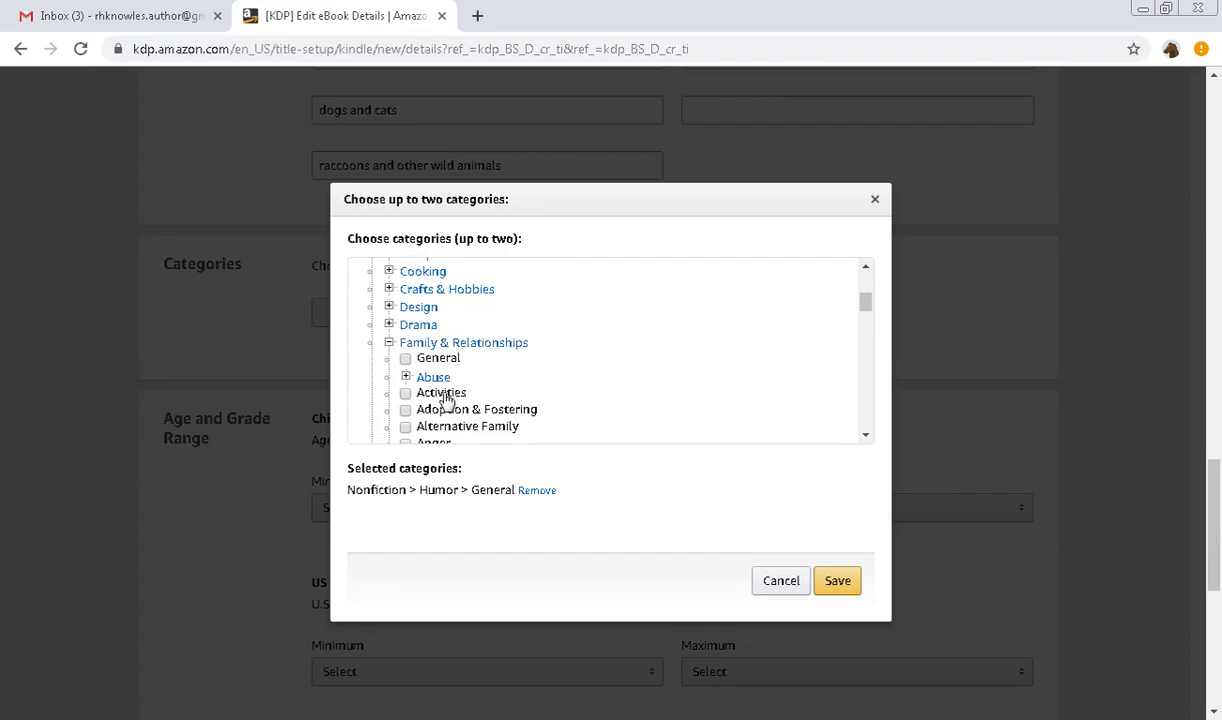
pyautogui.click(406, 360)
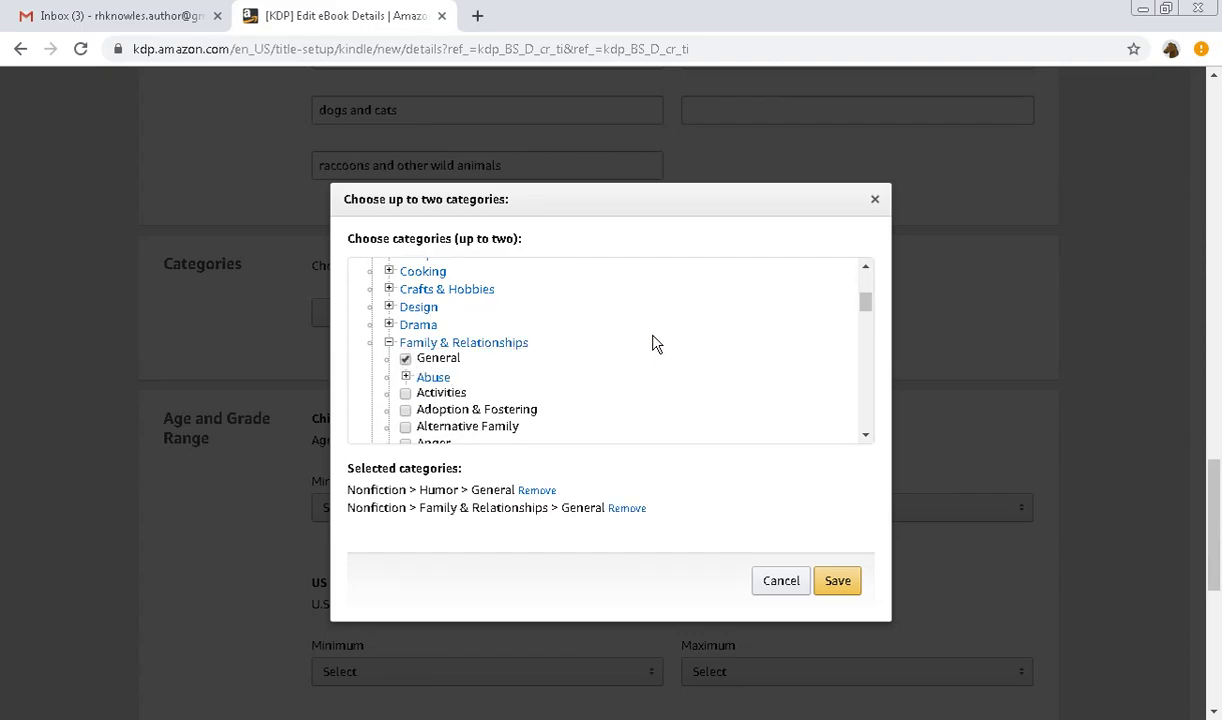
pyautogui.scroll(-1, 654, 344)
pyautogui.scroll(-3, 655, 344)
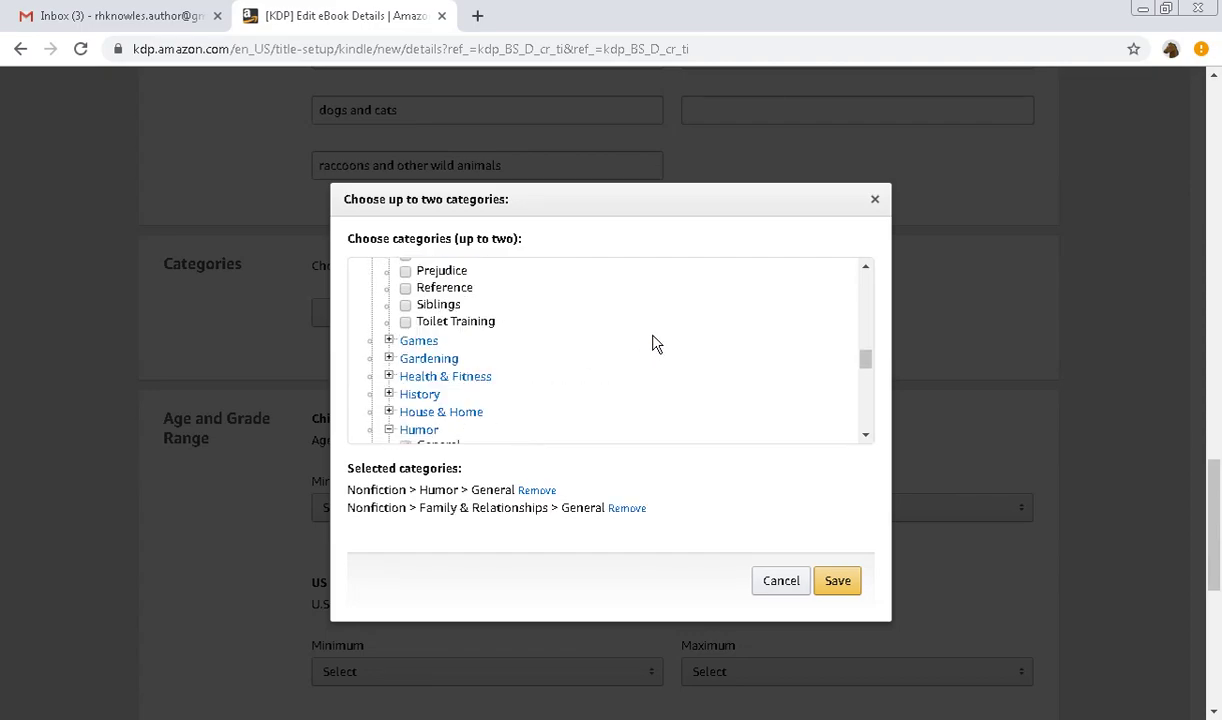
# Review the category list once more and save the two selected browse categories for the book
pyautogui.scroll(-2, 652, 343)
pyautogui.scroll(-2, 636, 518)
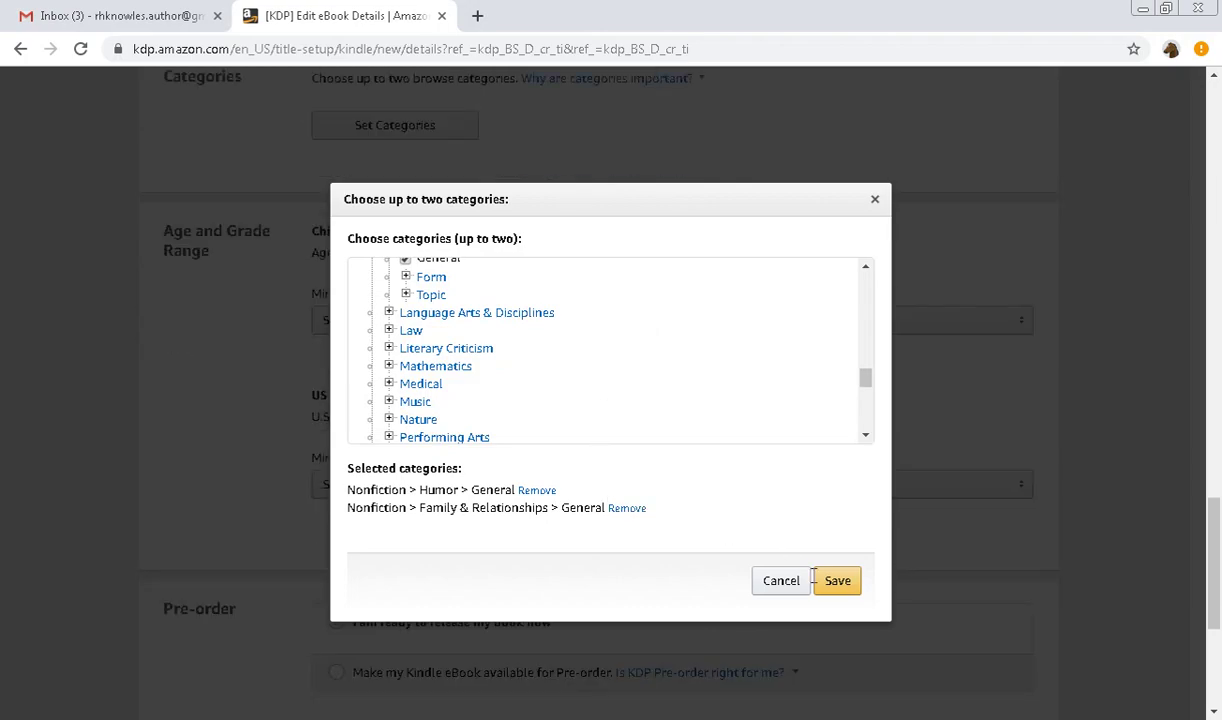
pyautogui.click(837, 581)
pyautogui.scroll(2, 649, 477)
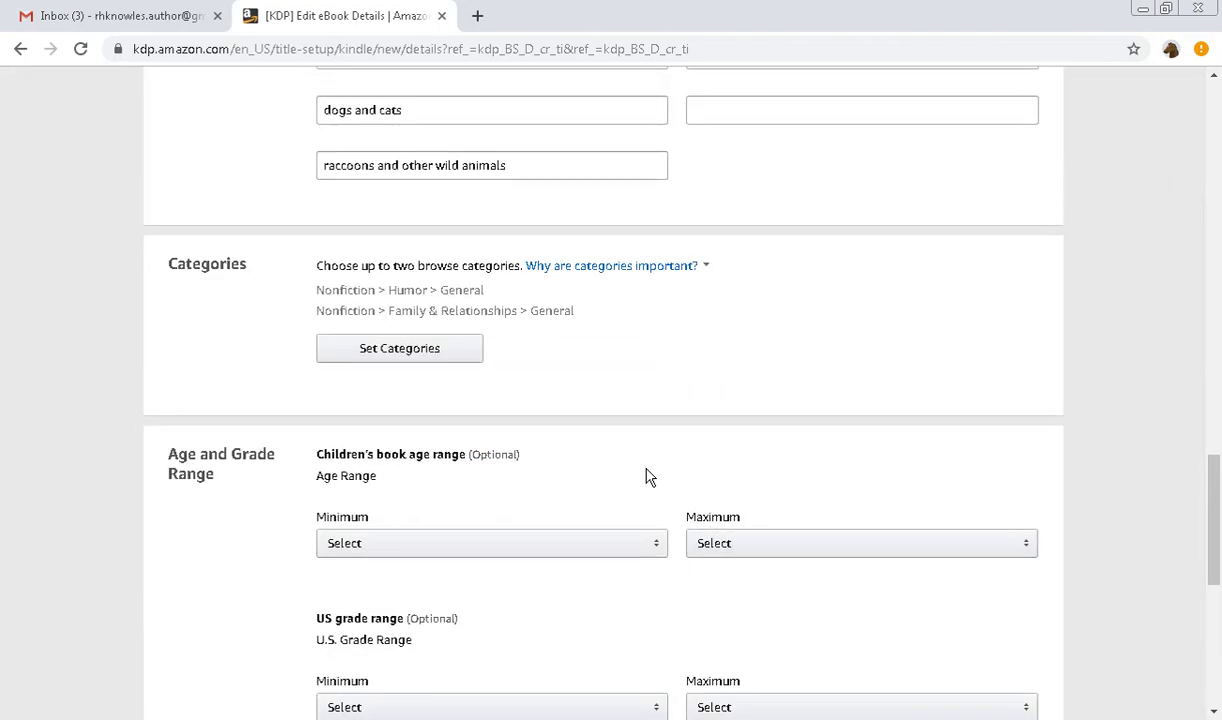
# Leave the age and grade ranges unset, then save the eBook details and continue to the content stage
pyautogui.scroll(-2, 603, 469)
pyautogui.scroll(-3, 603, 469)
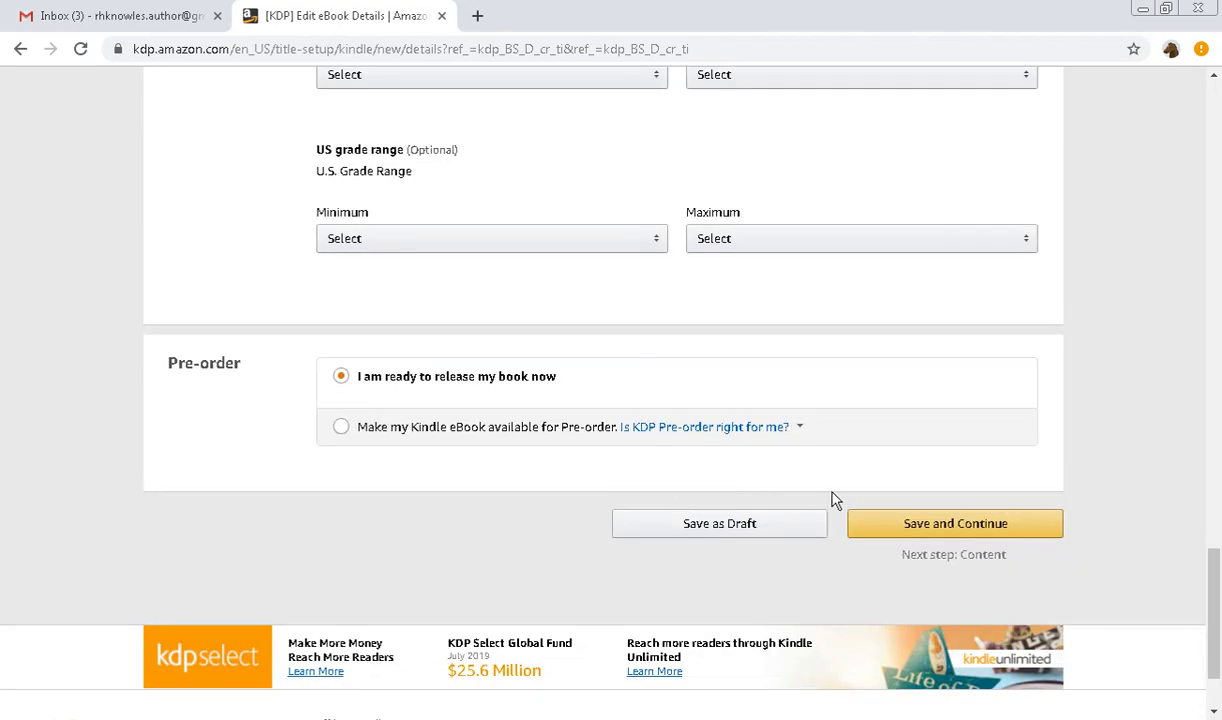
pyautogui.click(951, 531)
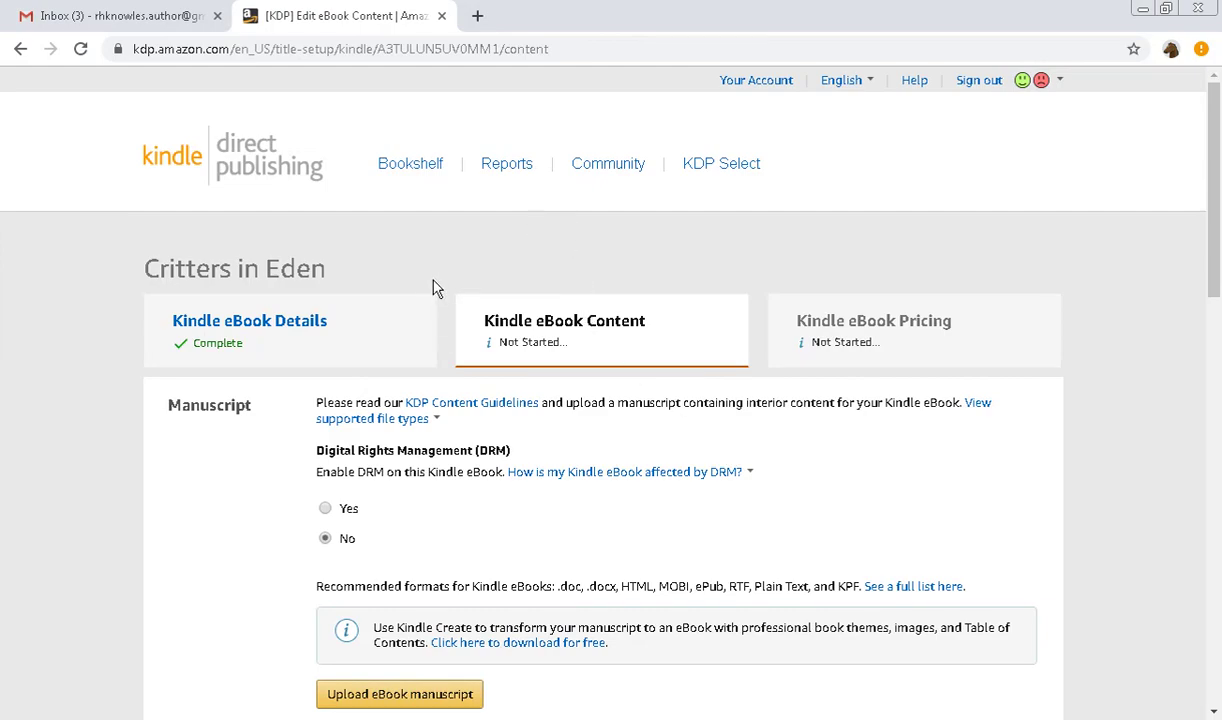
# Look over the manuscript and cover requirements, including the explanation of how DRM affects the Kindle eBook
pyautogui.scroll(-2, 402, 281)
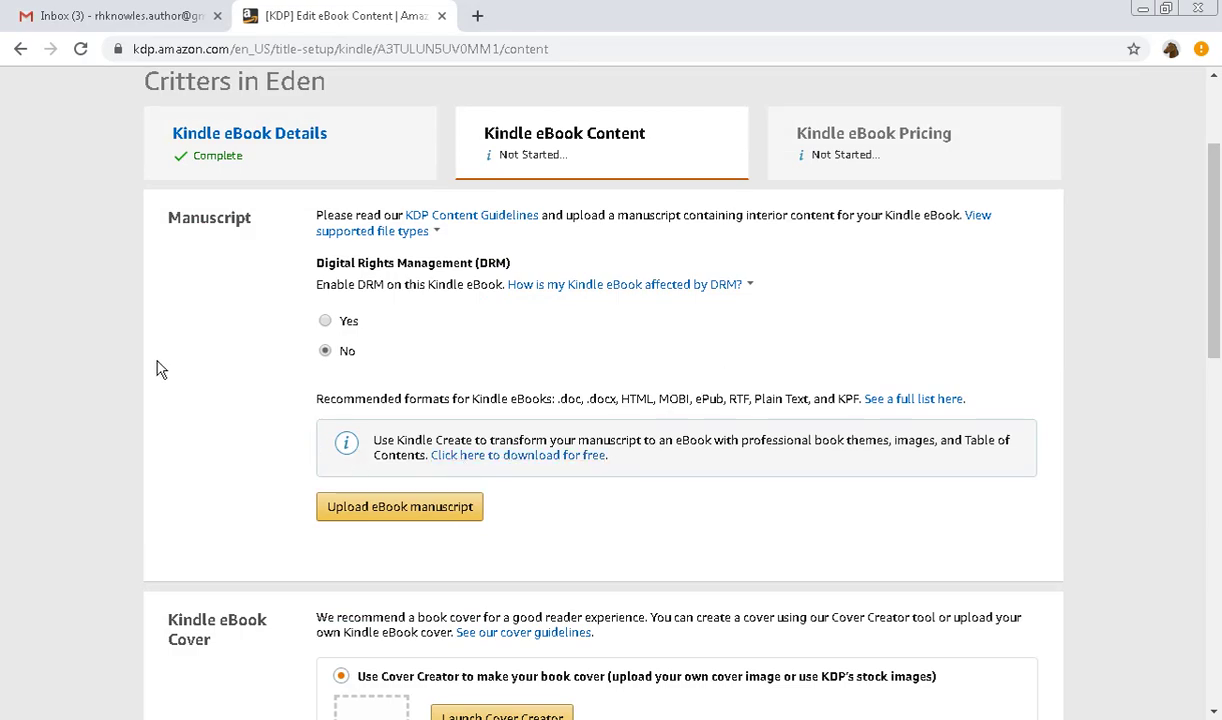
pyautogui.scroll(-2, 157, 362)
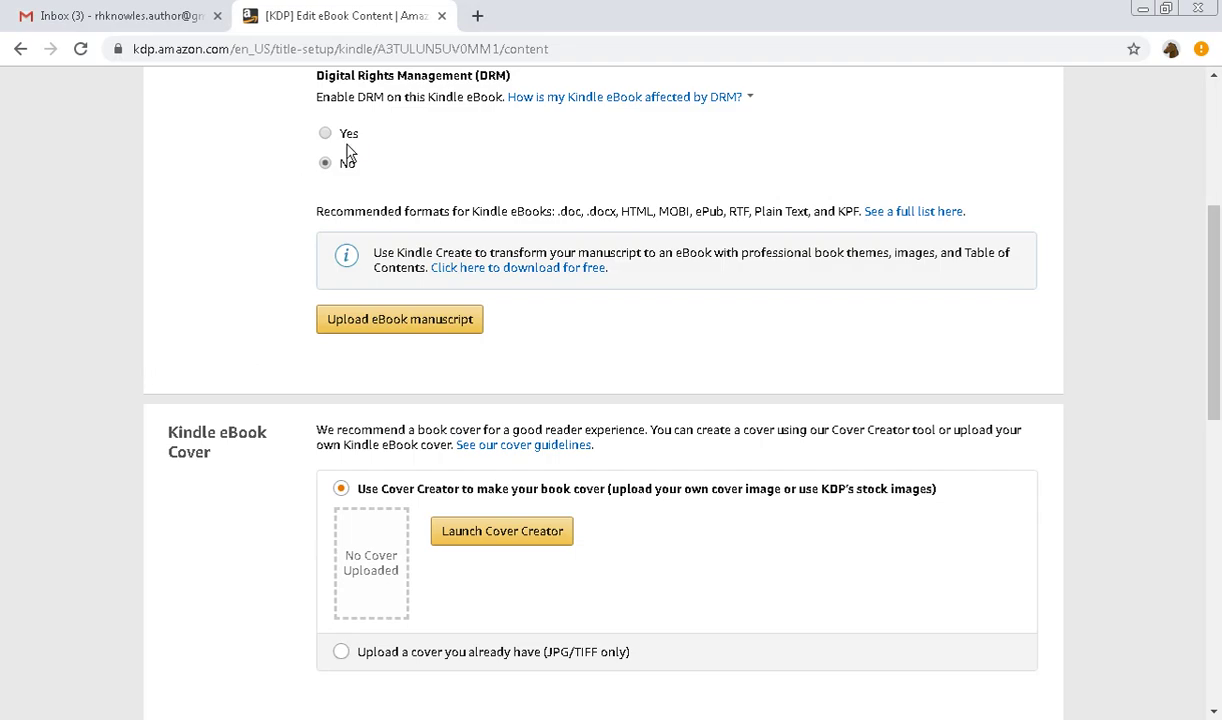
pyautogui.click(670, 100)
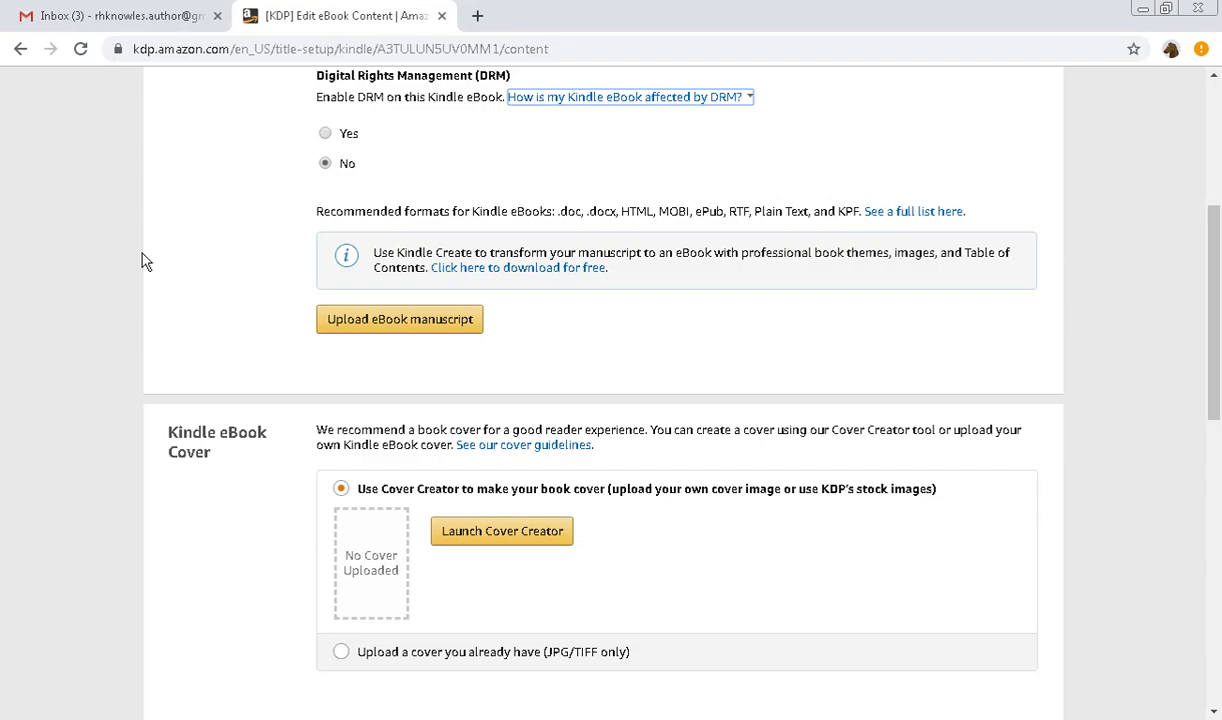
pyautogui.scroll(-1, 128, 280)
pyautogui.scroll(-1, 130, 283)
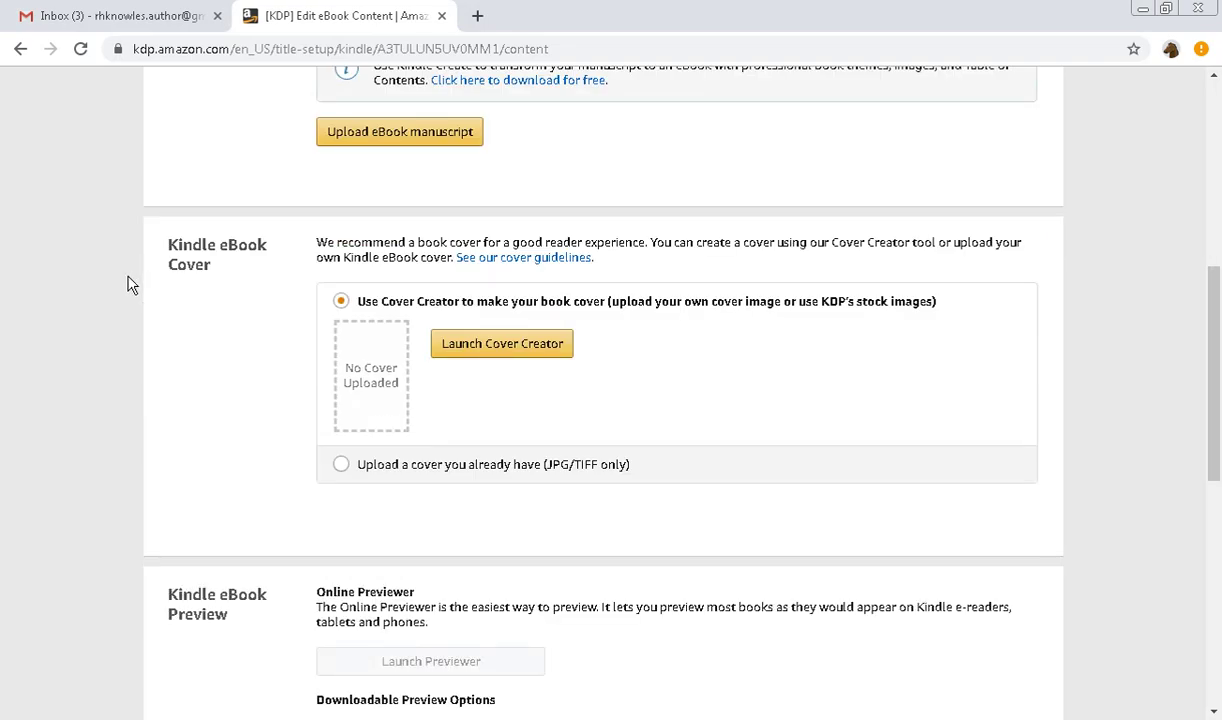
pyautogui.scroll(2, 128, 284)
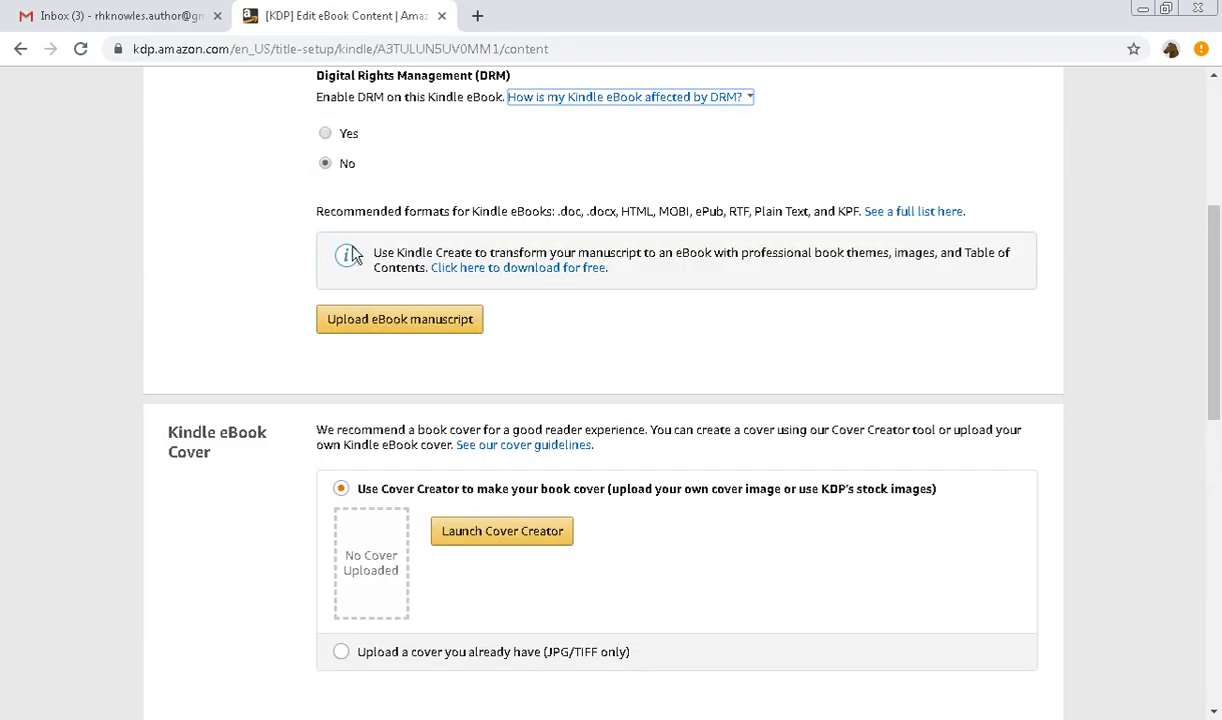
# Upload the manuscript "Critters in Eden A Short Story from Grandpa Stories.docx" from the Critters in Eden folder inside Grandpa Stories
pyautogui.click(413, 328)
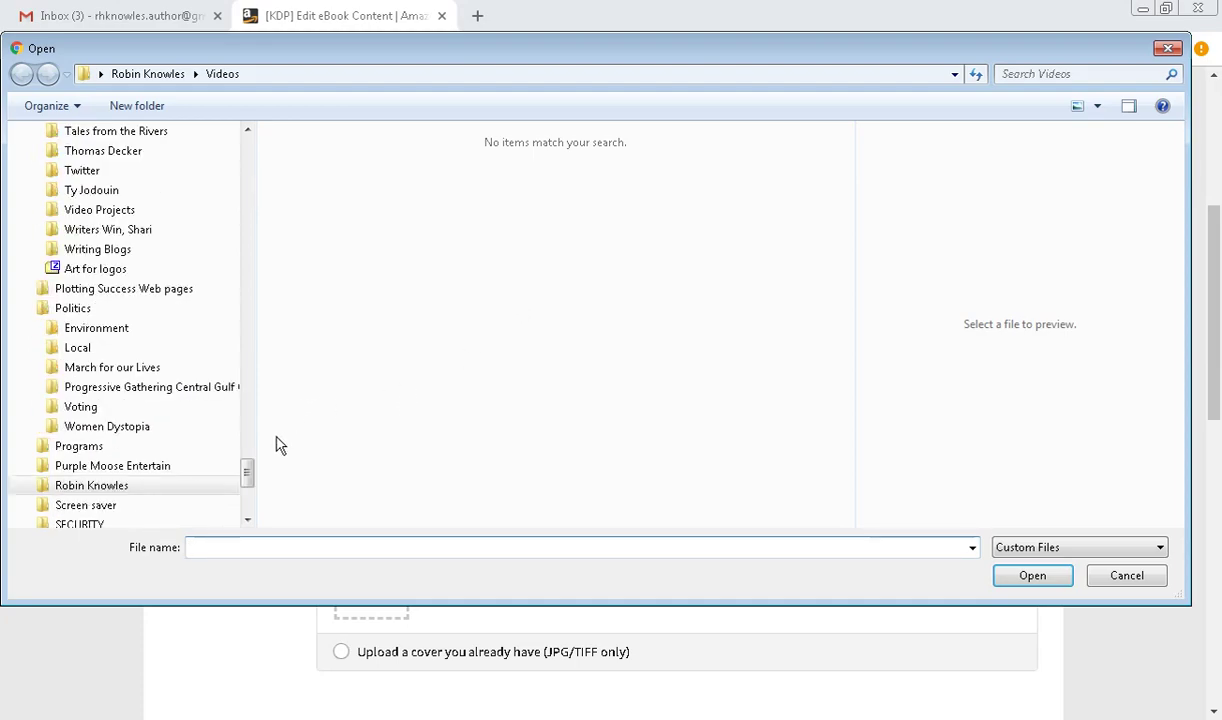
pyautogui.click(88, 487)
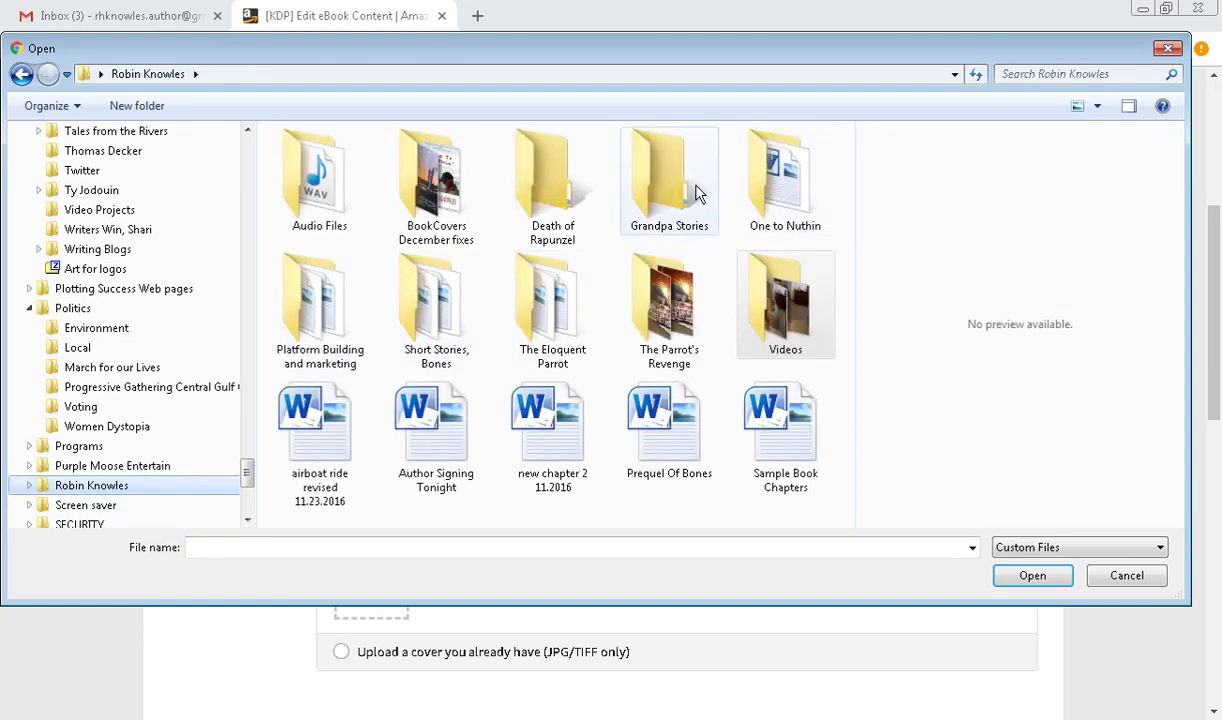
pyautogui.click(657, 180)
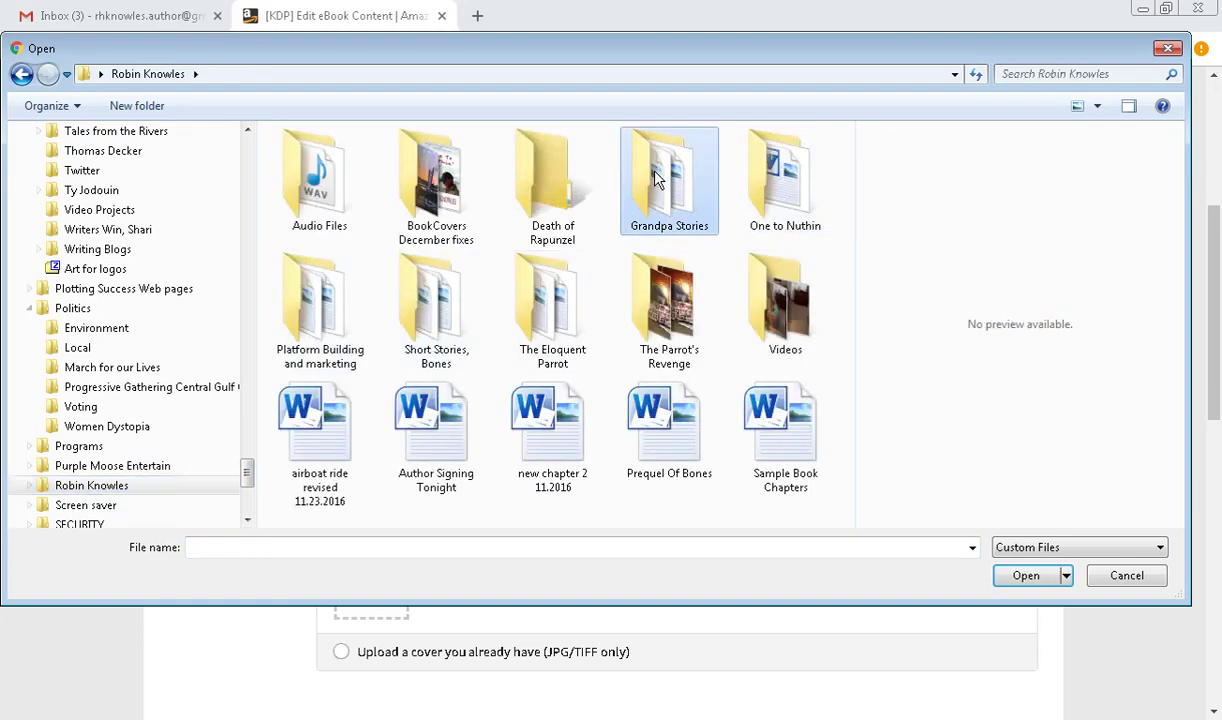
pyautogui.doubleClick(657, 180)
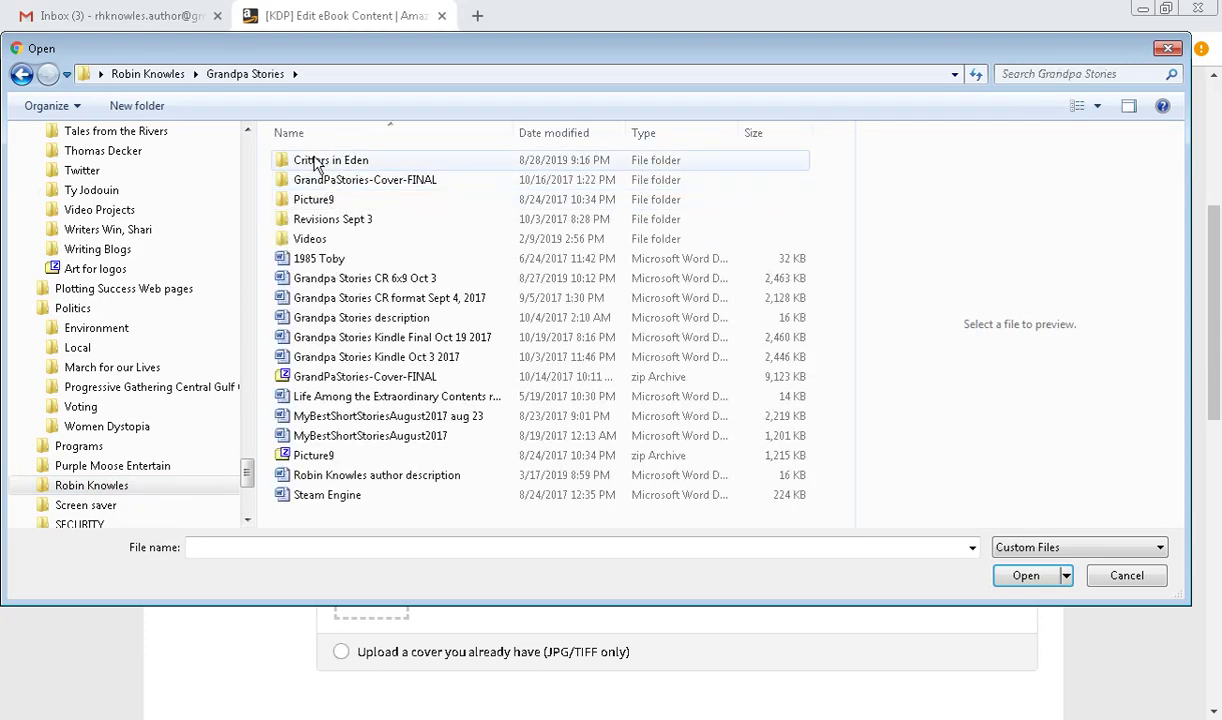
pyautogui.doubleClick(313, 161)
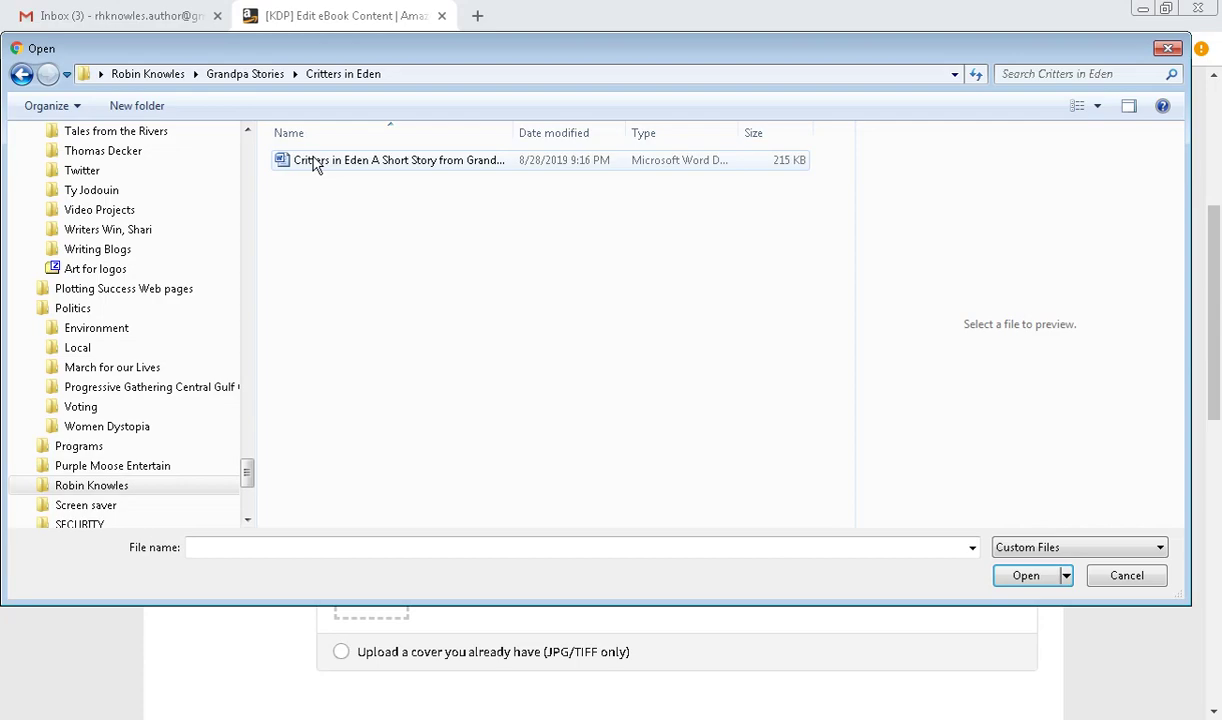
pyautogui.doubleClick(314, 161)
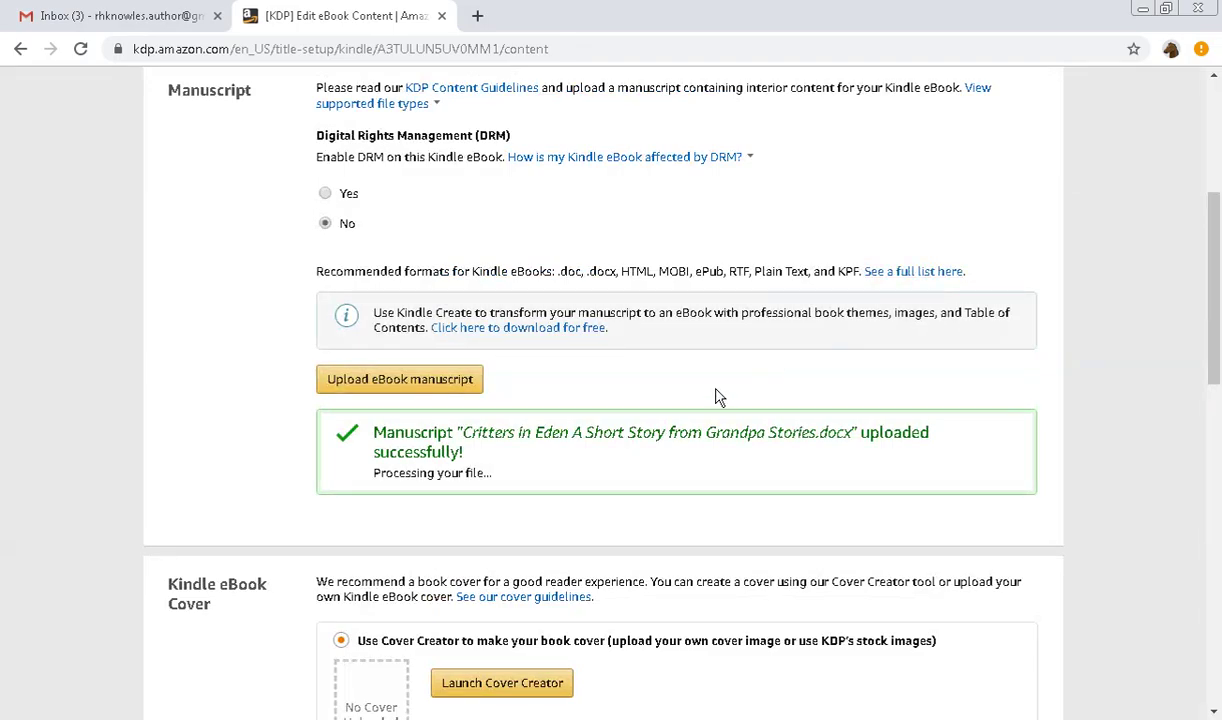
# Choose to use an existing cover and upload the image "Front Cover Story" from the Critters in Eden folder
pyautogui.scroll(-2, 240, 420)
pyautogui.scroll(-3, 240, 415)
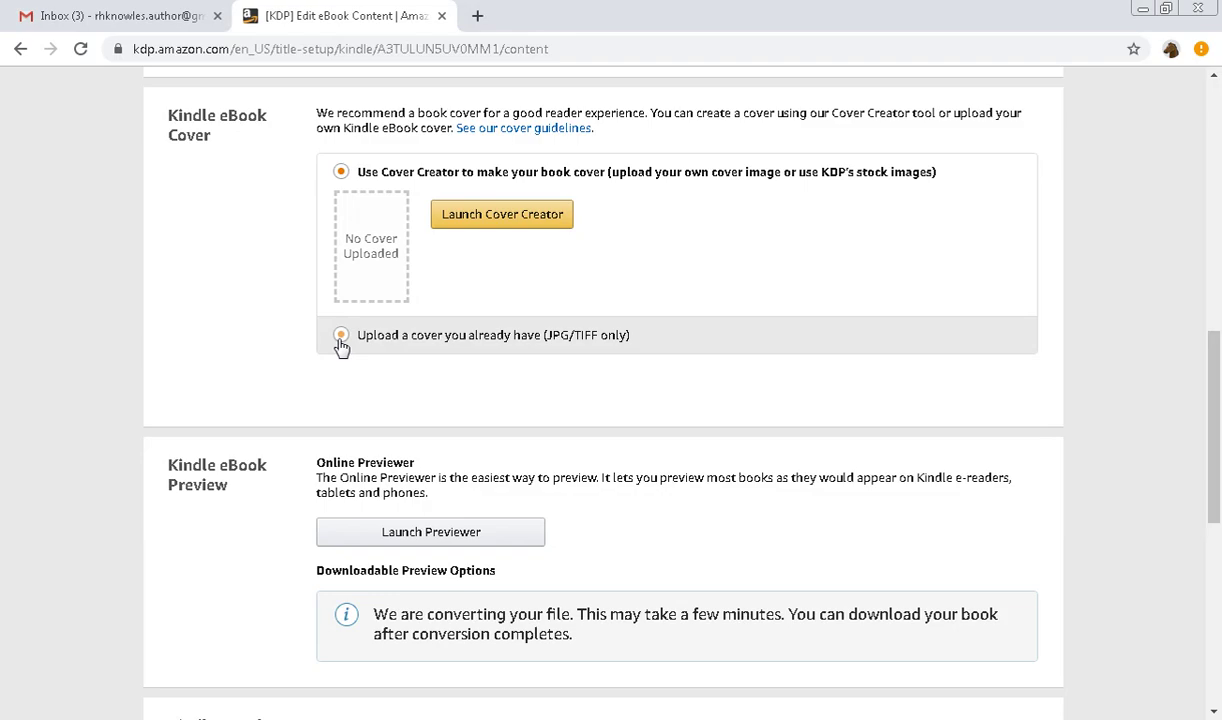
pyautogui.click(339, 397)
pyautogui.click(490, 318)
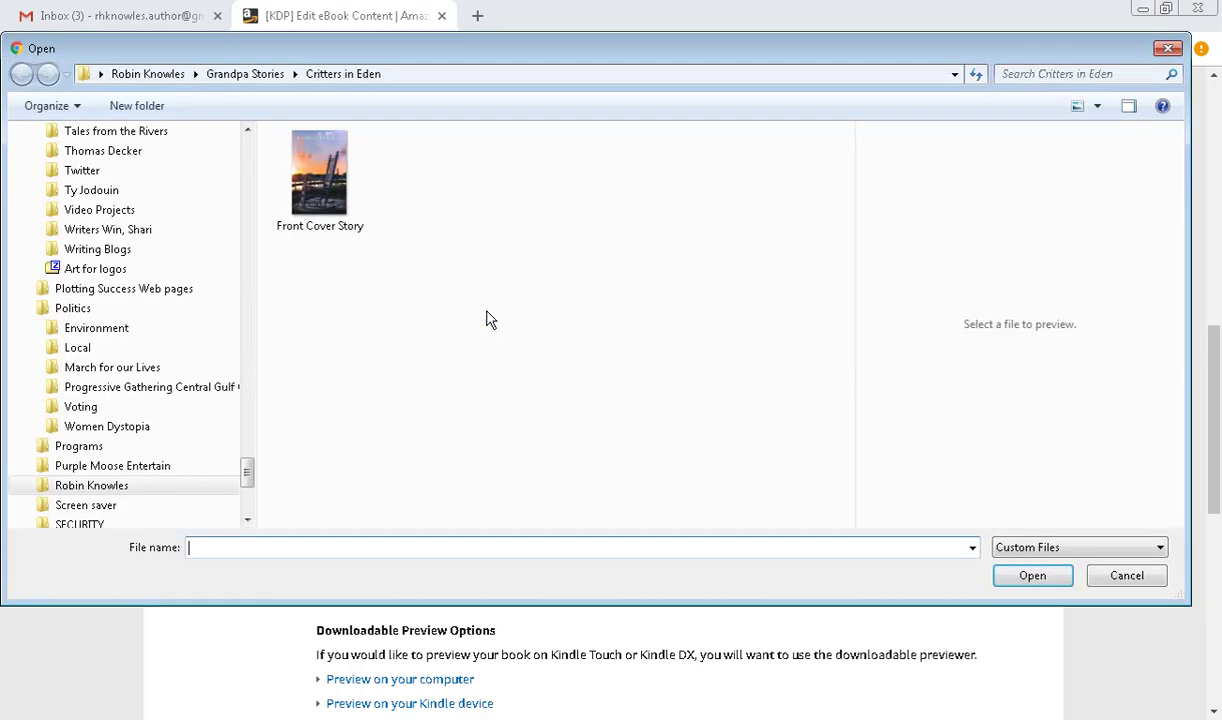
pyautogui.click(330, 185)
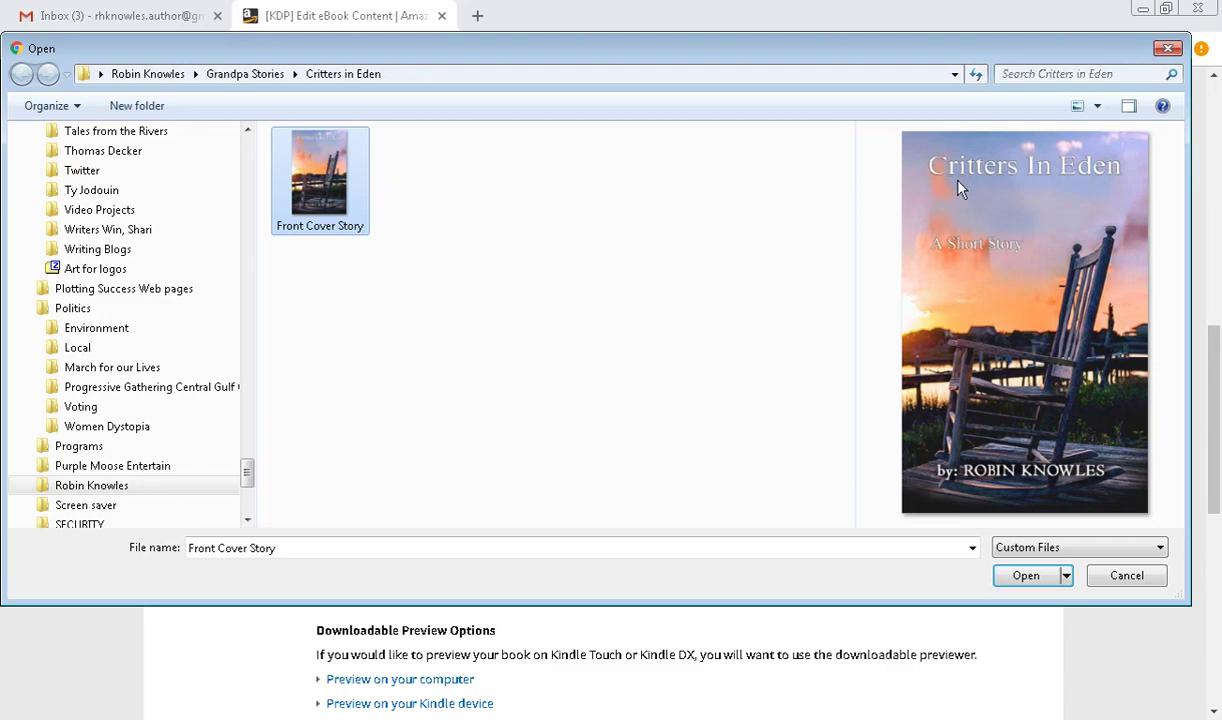
pyautogui.click(1030, 576)
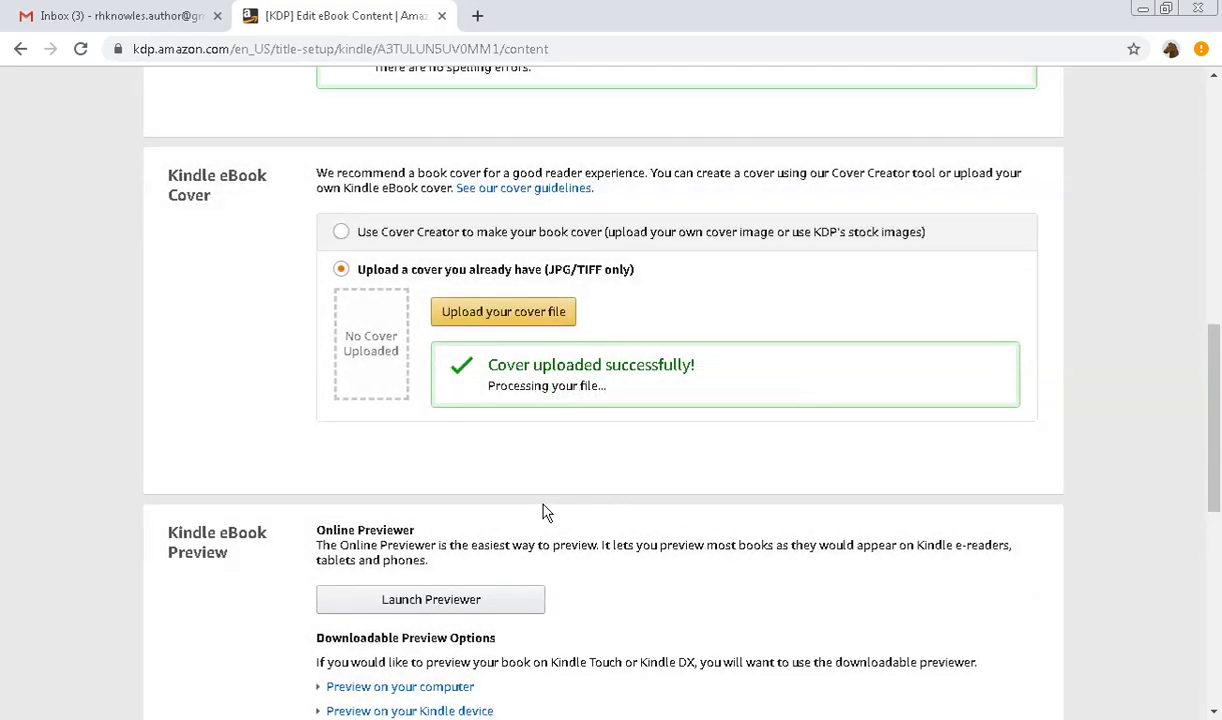
# Launch the Online Previewer and page through the whole eBook from the cover to the end of the author information
pyautogui.scroll(-2, 545, 512)
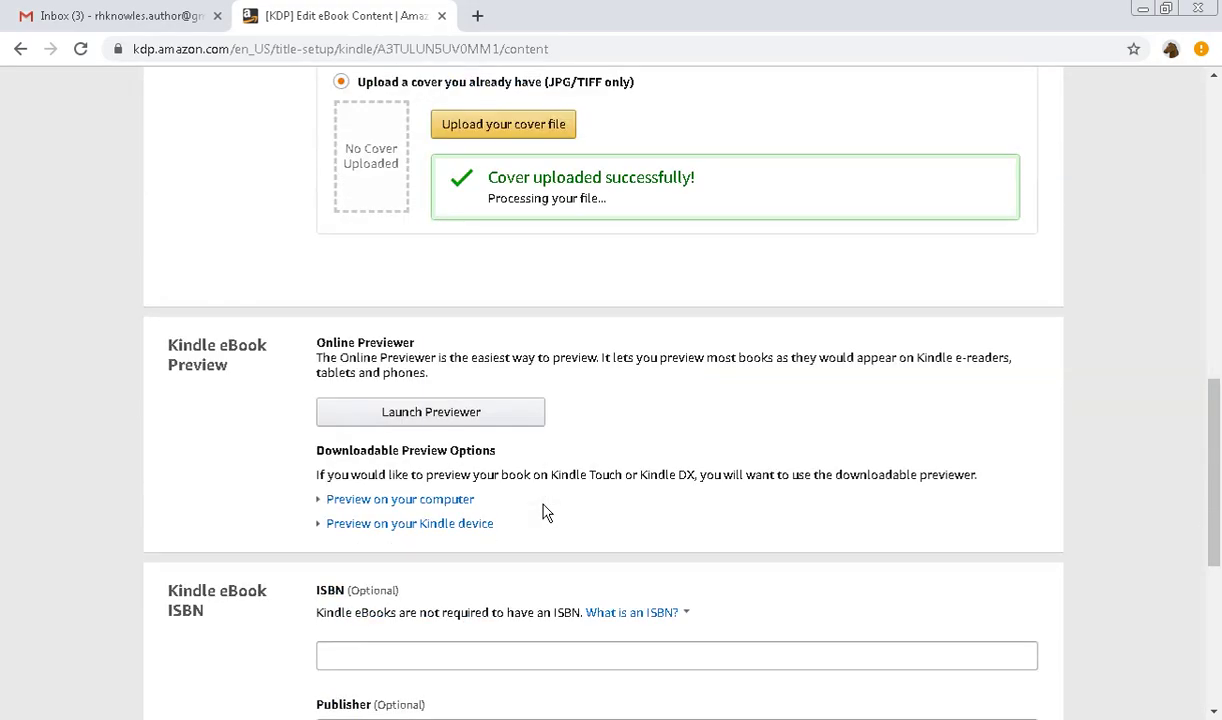
pyautogui.click(430, 414)
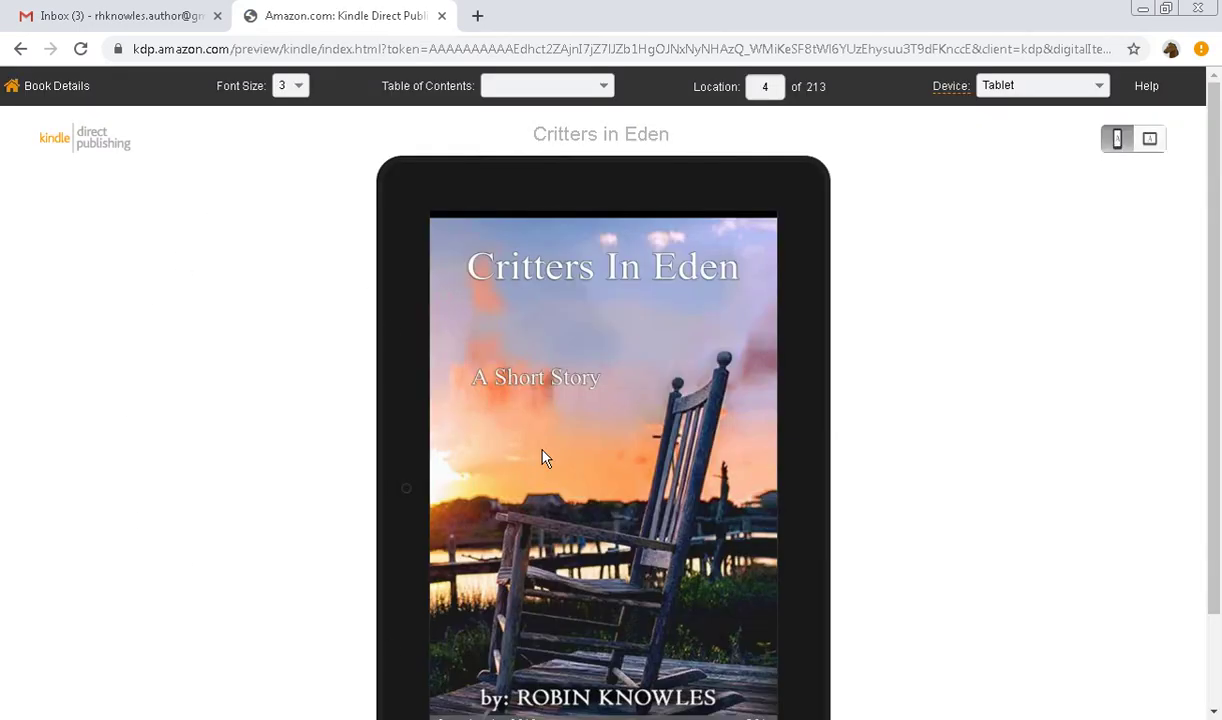
pyautogui.scroll(-1, 972, 370)
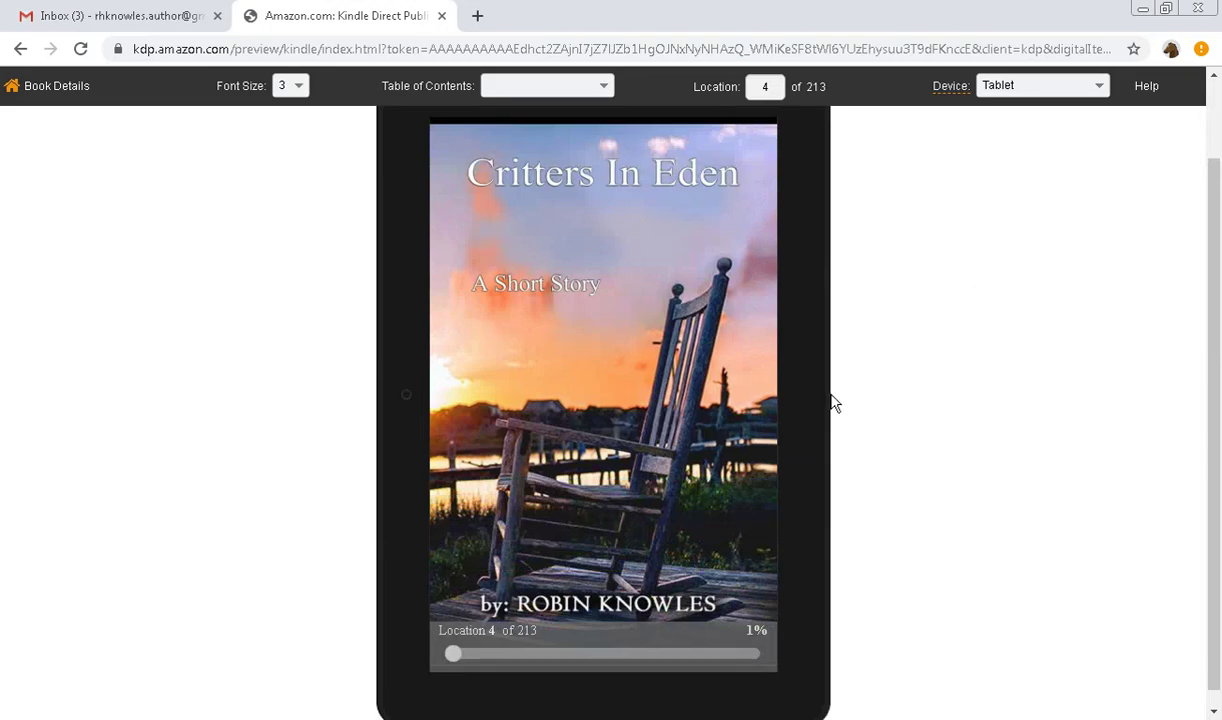
pyautogui.moveTo(810, 407)
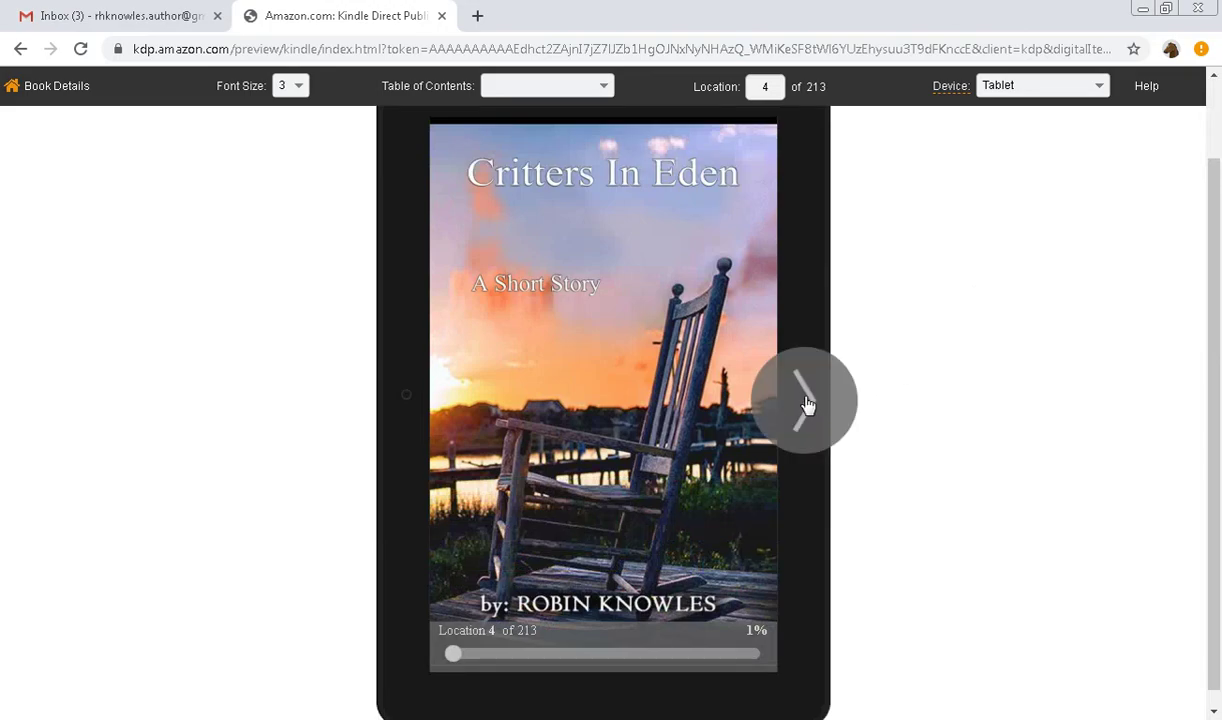
pyautogui.click(809, 404)
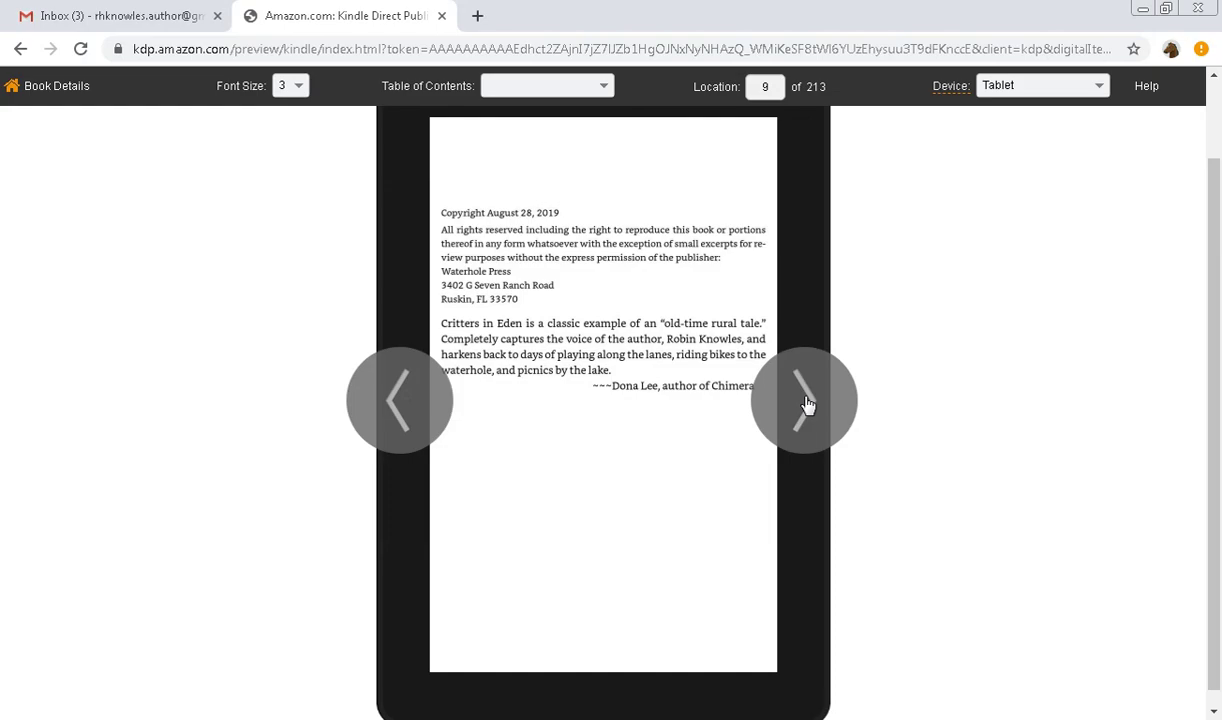
pyautogui.click(809, 404)
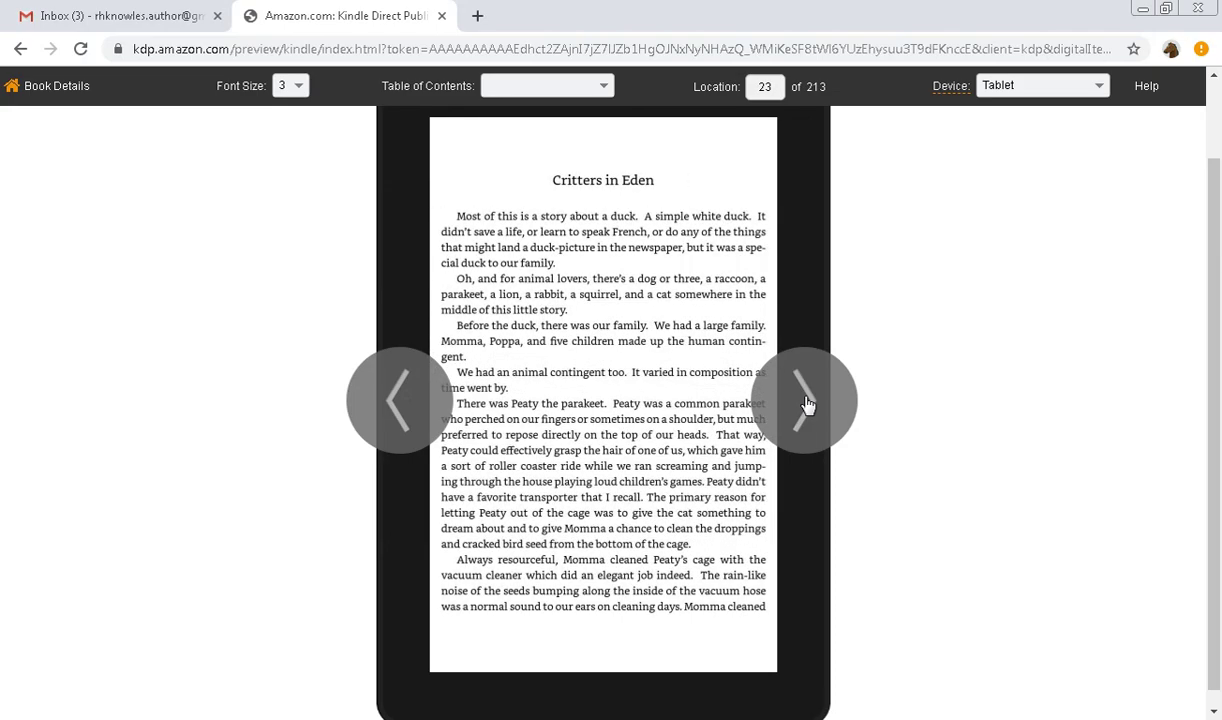
pyautogui.click(809, 404)
pyautogui.click(809, 404)
pyautogui.click(809, 404)
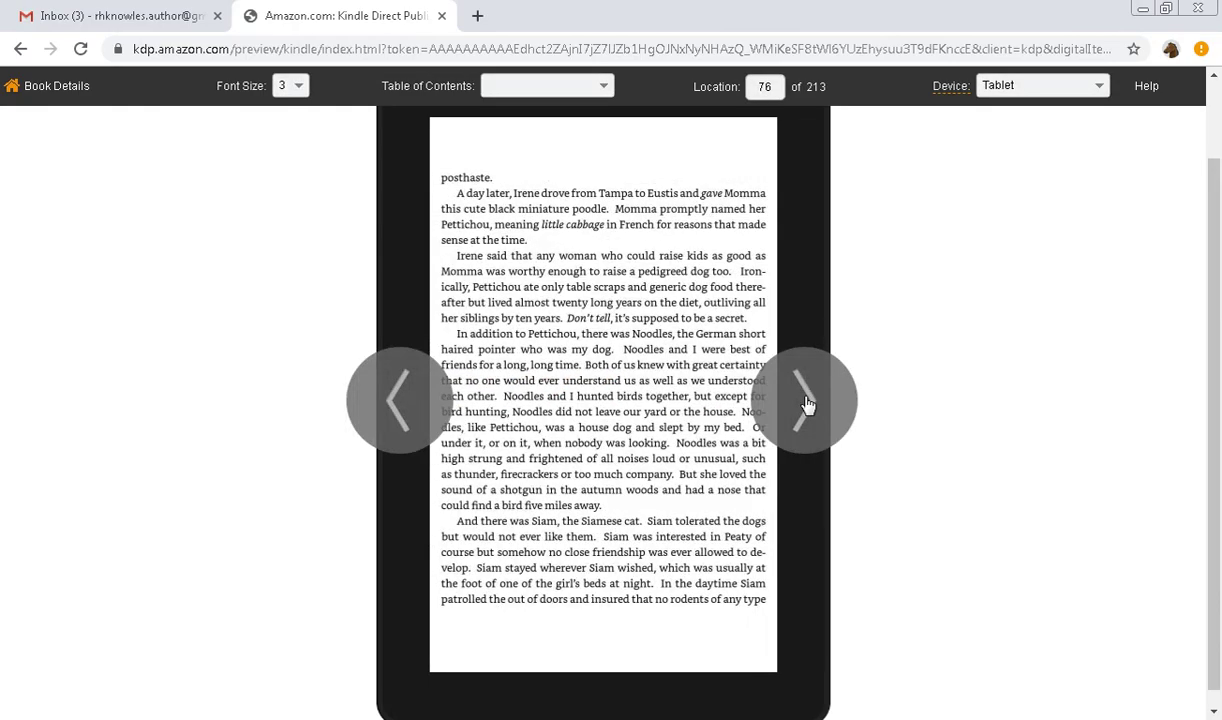
pyautogui.click(809, 404)
pyautogui.click(809, 404)
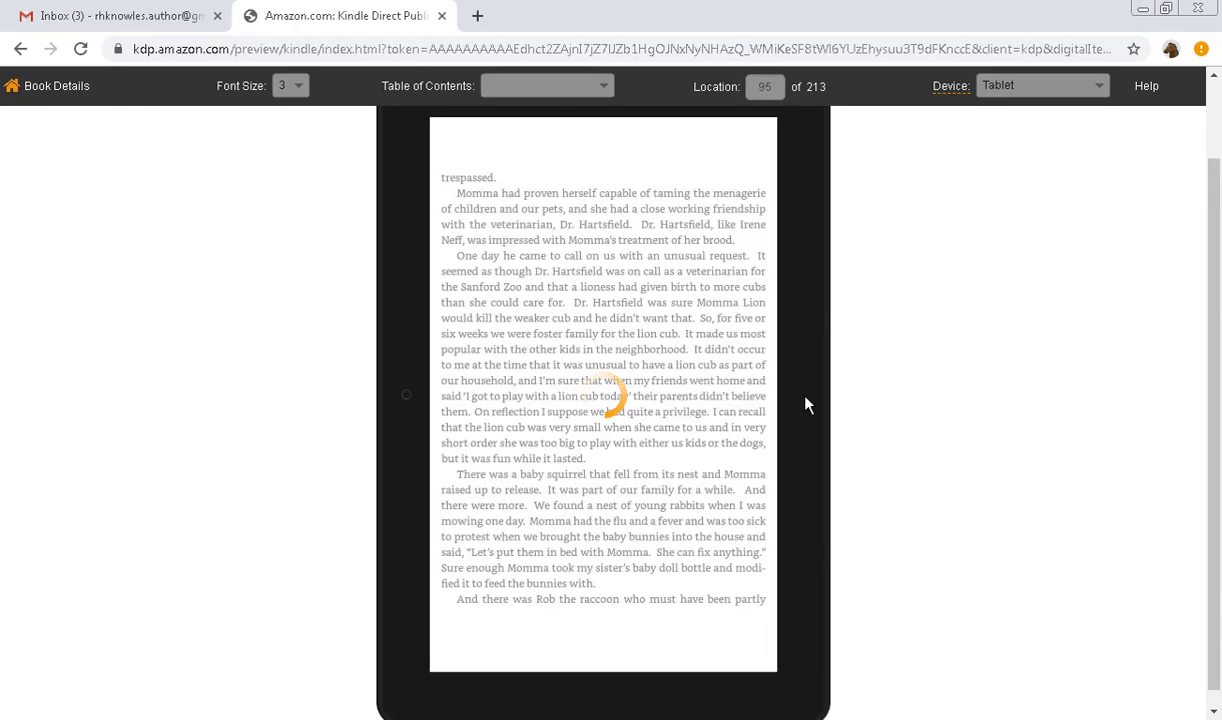
pyautogui.click(809, 404)
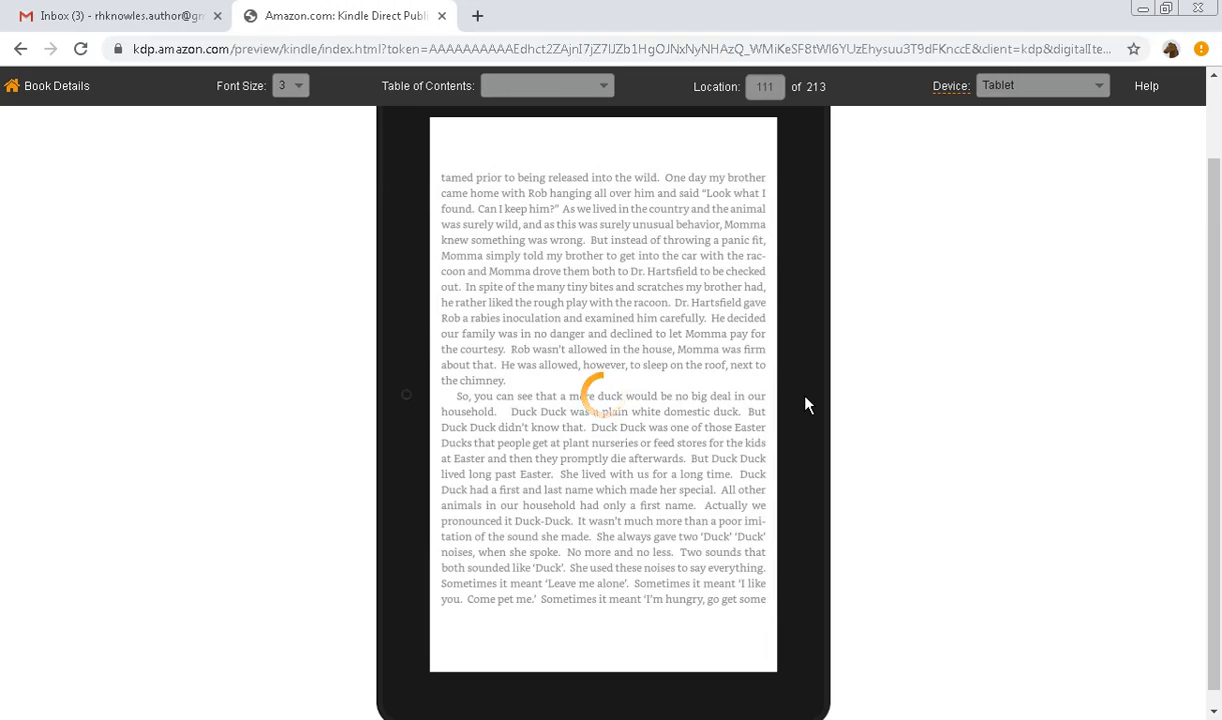
pyautogui.click(809, 404)
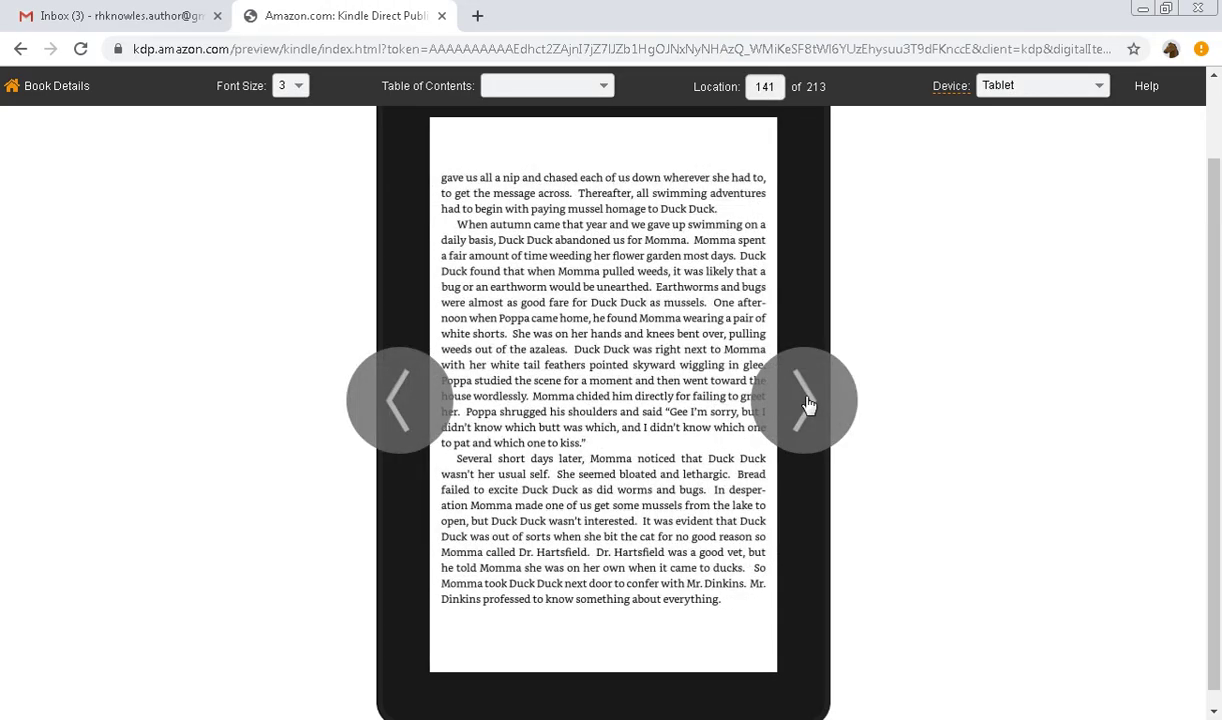
pyautogui.click(808, 403)
pyautogui.click(808, 403)
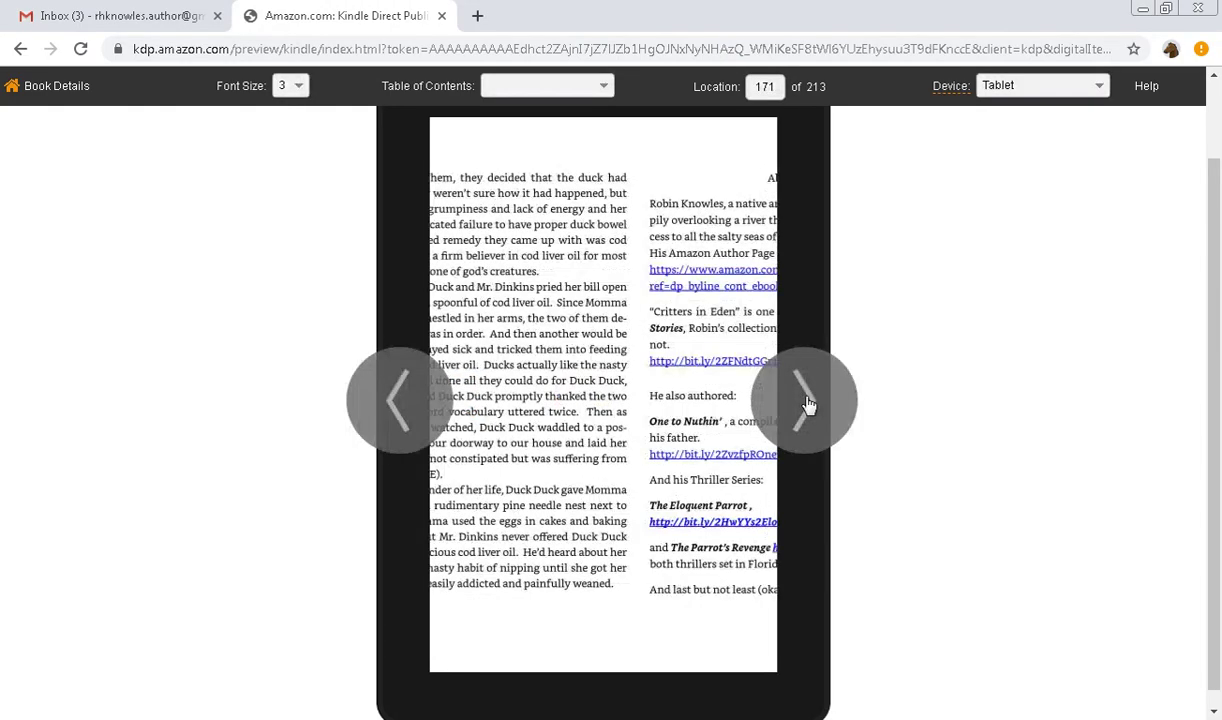
pyautogui.click(808, 403)
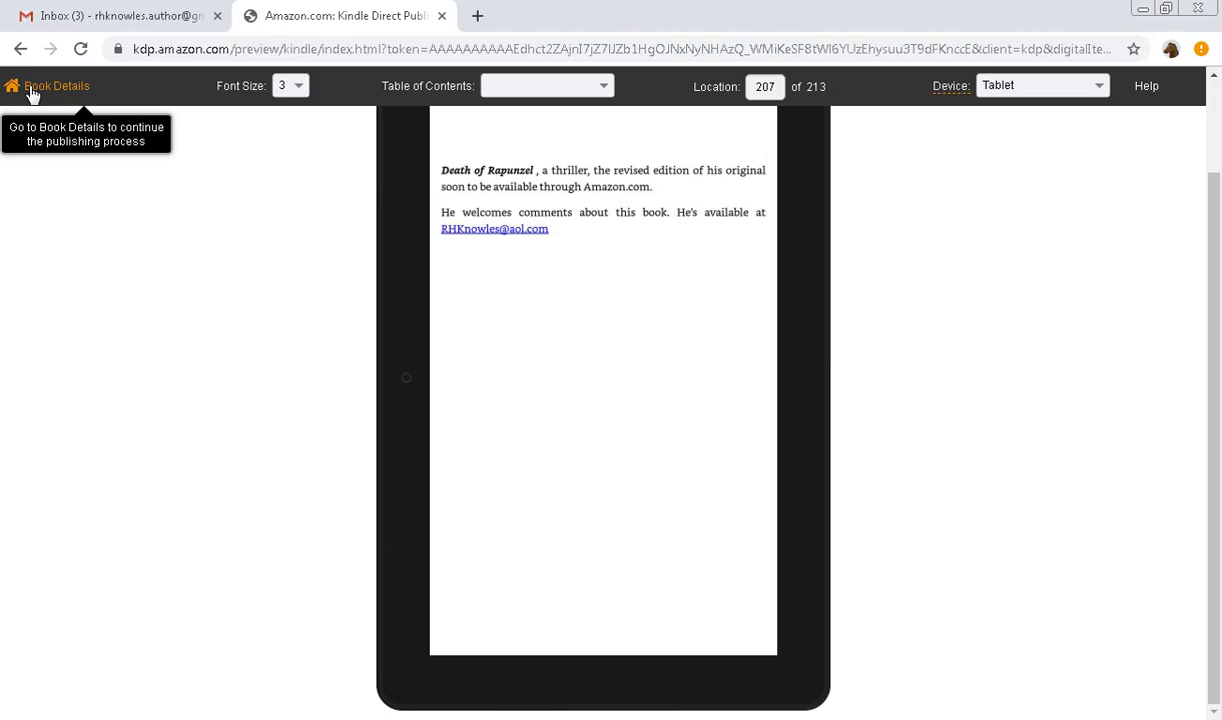
# Return from the preview to the eBook content page and review the optional ISBN and publisher section
pyautogui.click(32, 95)
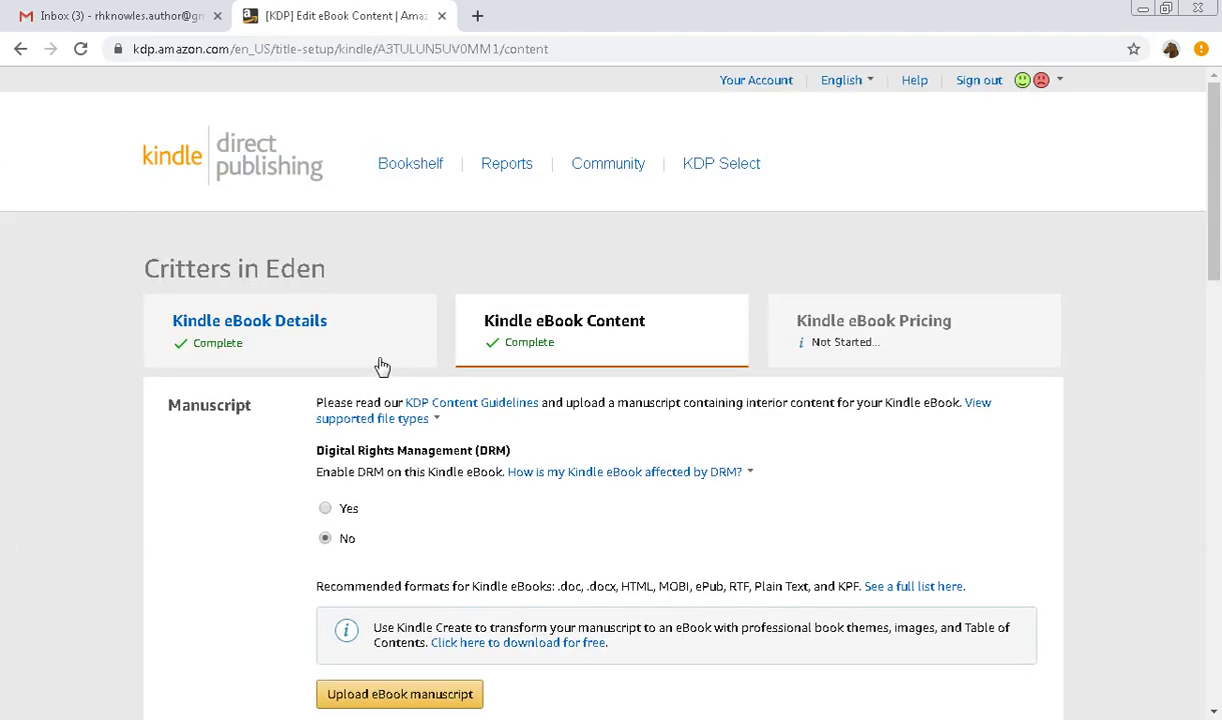
pyautogui.scroll(-3, 382, 366)
pyautogui.scroll(-2, 384, 343)
pyautogui.scroll(-6, 386, 344)
pyautogui.scroll(-3, 387, 342)
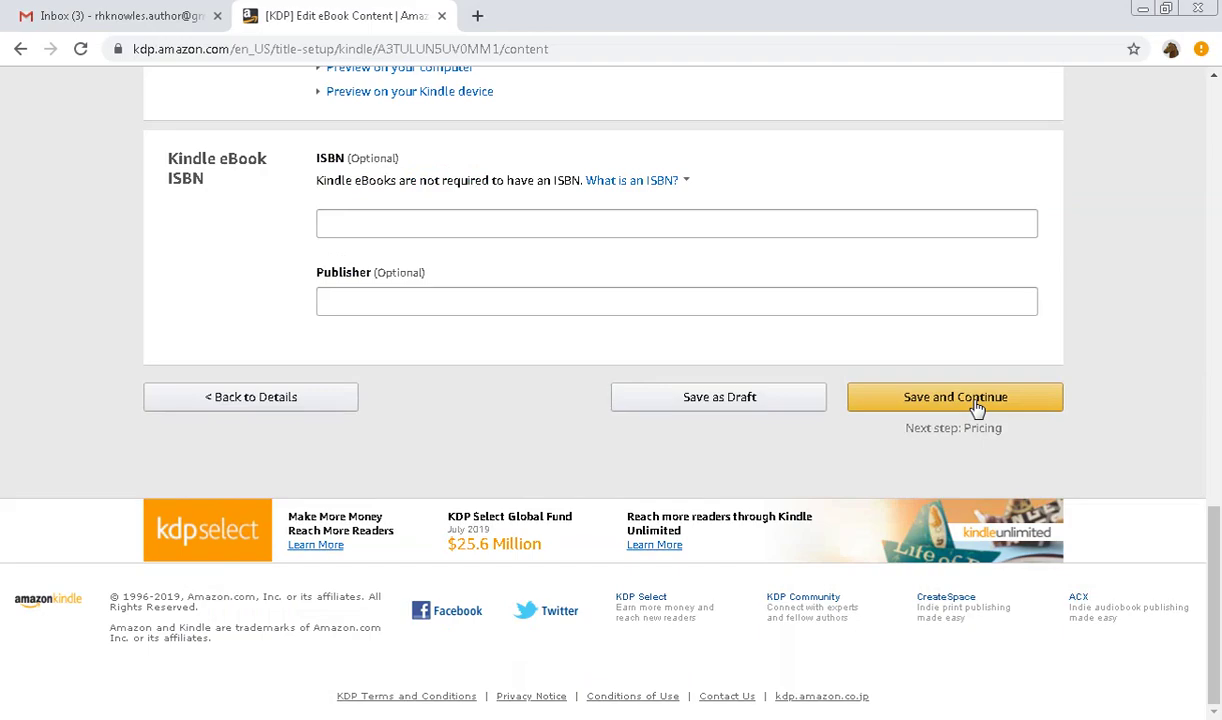
pyautogui.scroll(1, 530, 250)
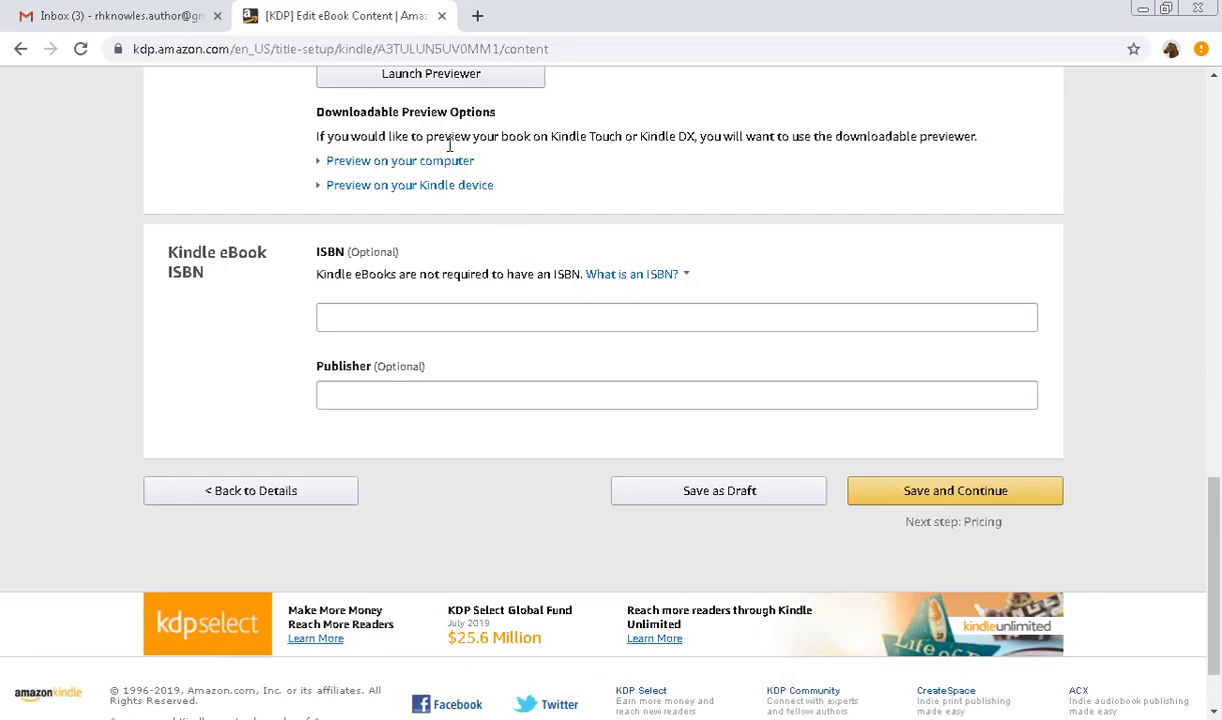
pyautogui.scroll(1, 668, 284)
pyautogui.scroll(-2, 668, 287)
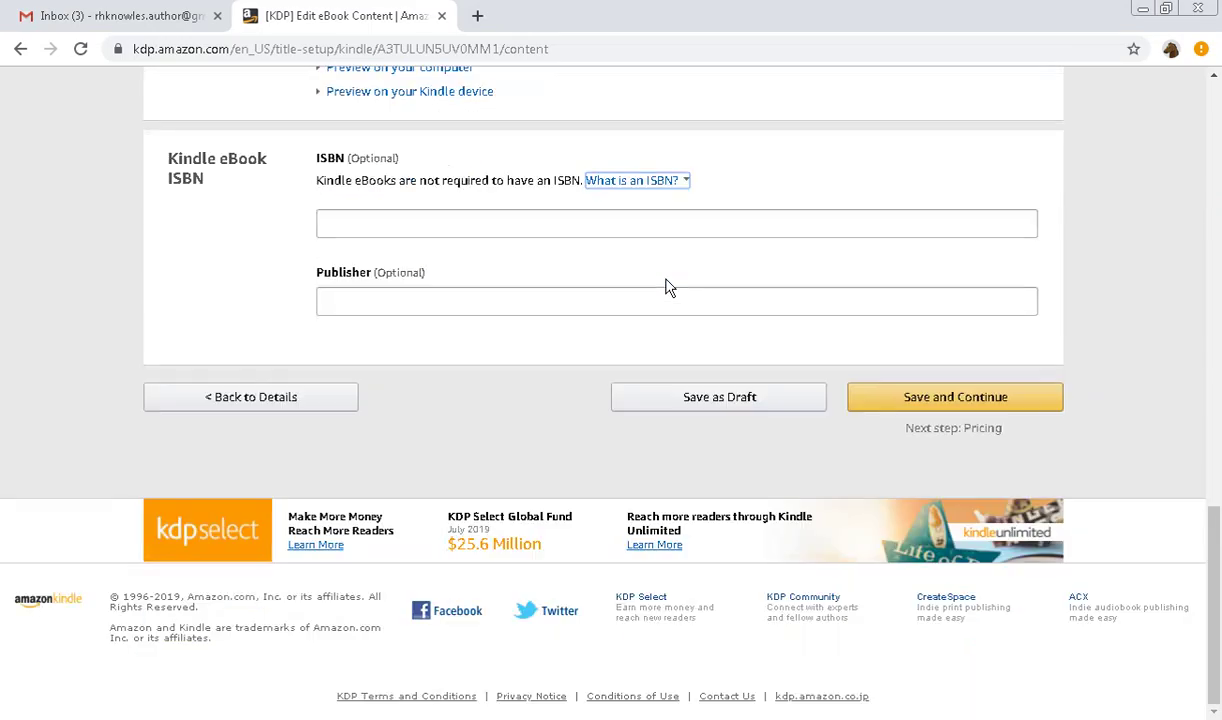
# Save the eBook content, continue to the pricing page, and enroll the book in KDP Select
pyautogui.click(989, 401)
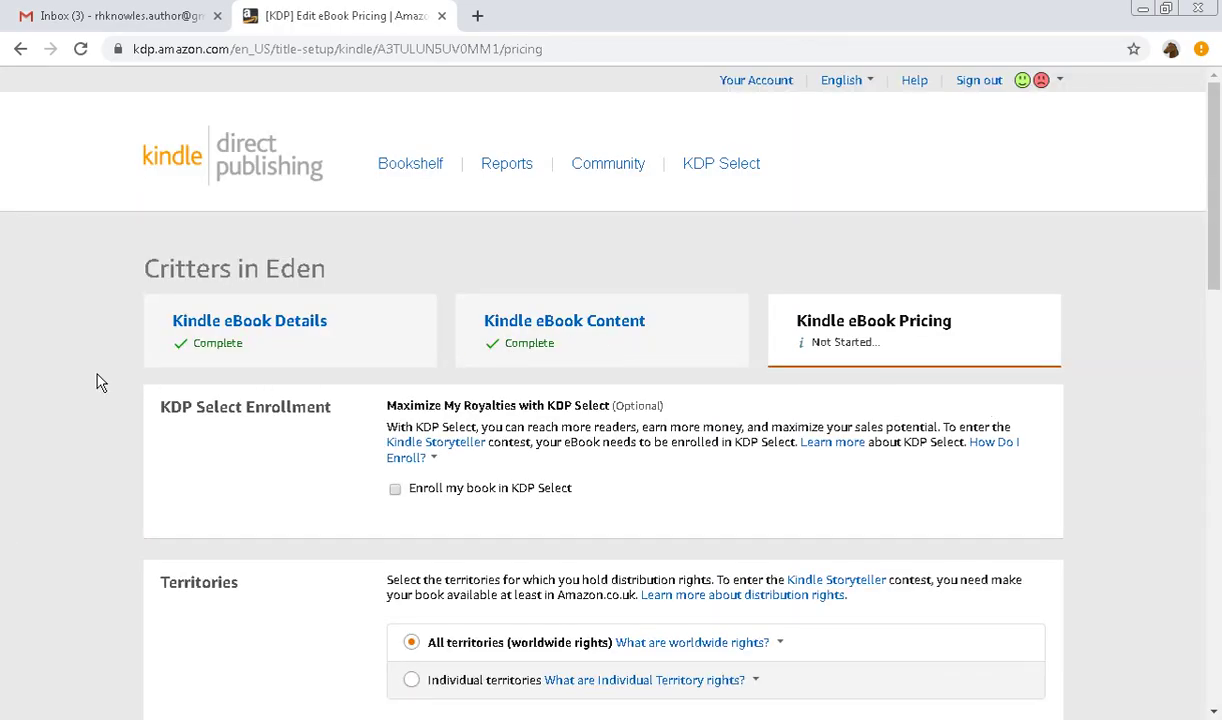
pyautogui.scroll(-1, 82, 387)
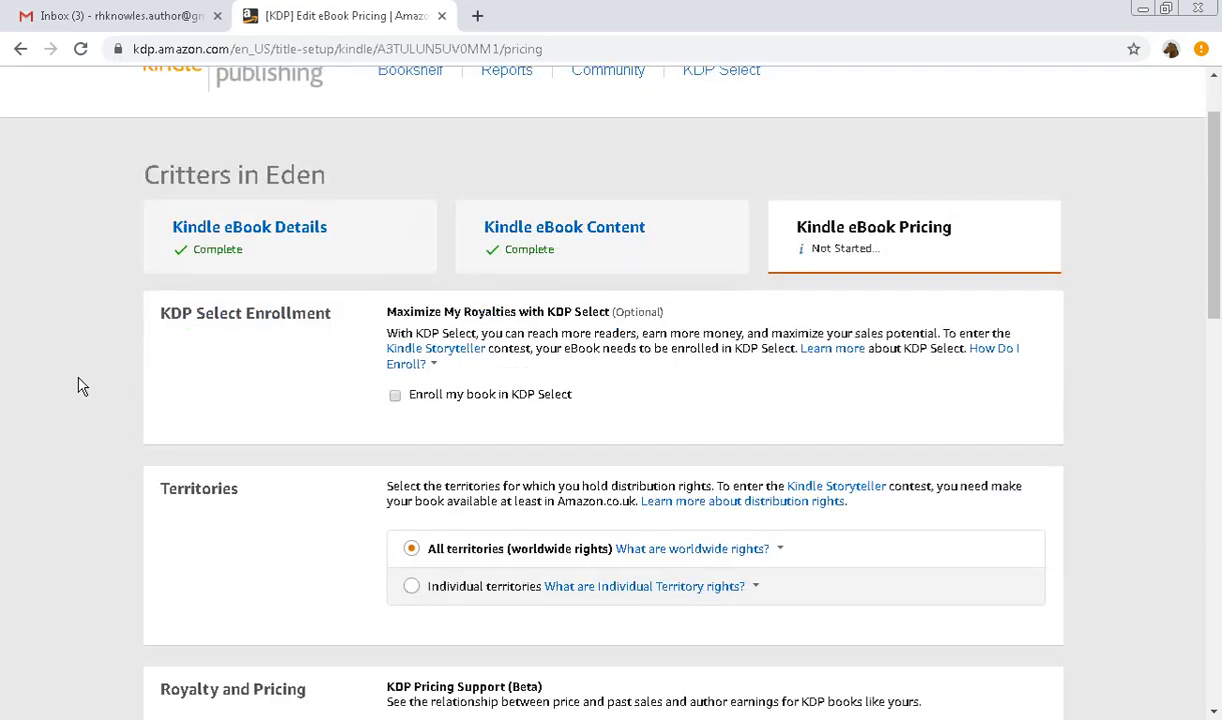
pyautogui.click(396, 396)
pyautogui.scroll(-1, 72, 343)
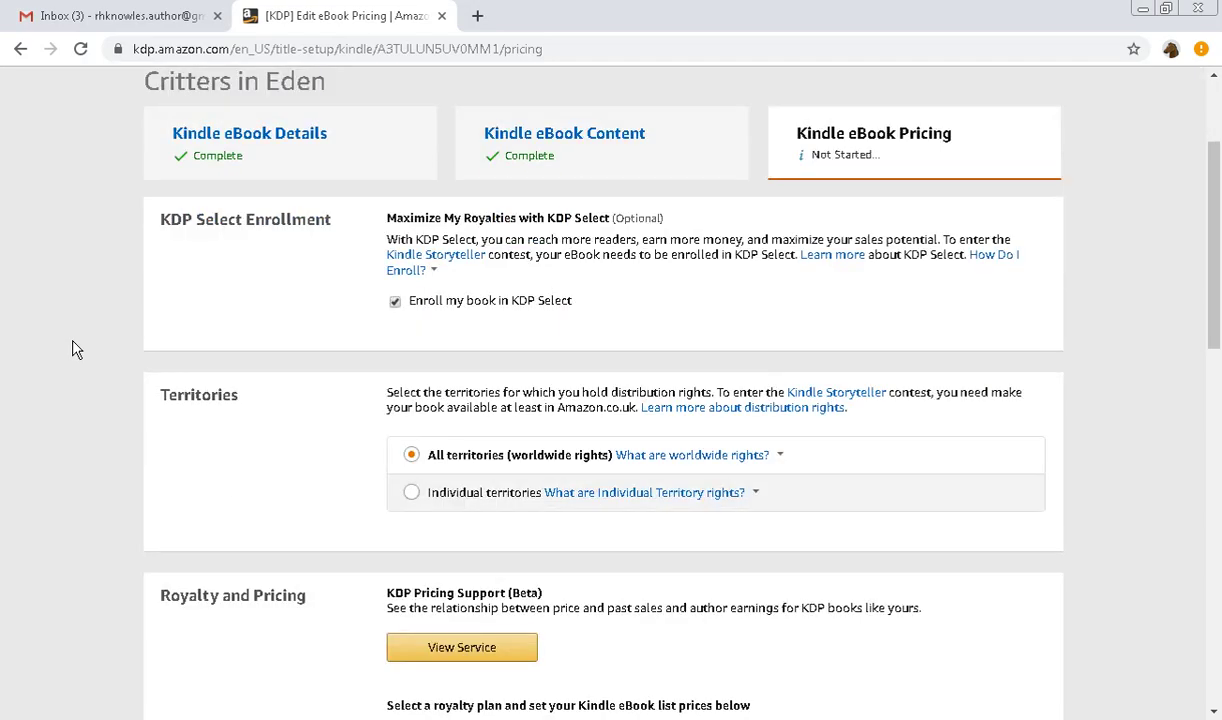
# Select the 35% royalty plan and set the Amazon.com list price to .99 USD
pyautogui.scroll(-1, 72, 349)
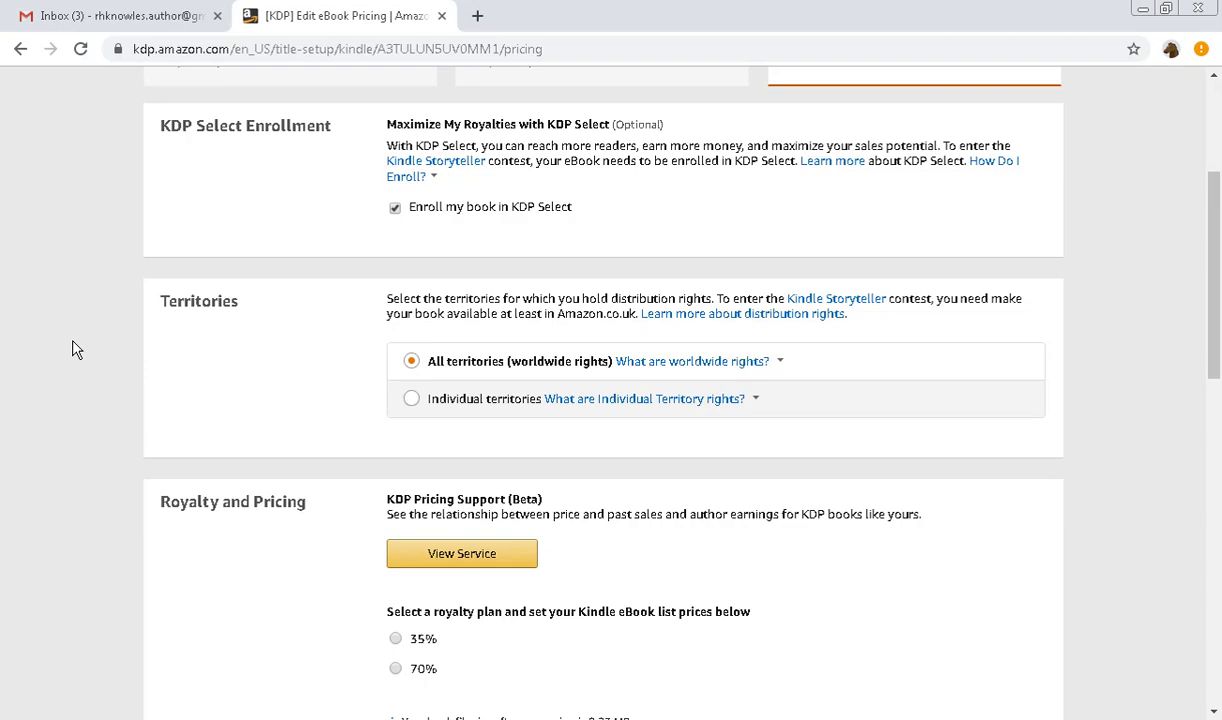
pyautogui.scroll(-3, 72, 349)
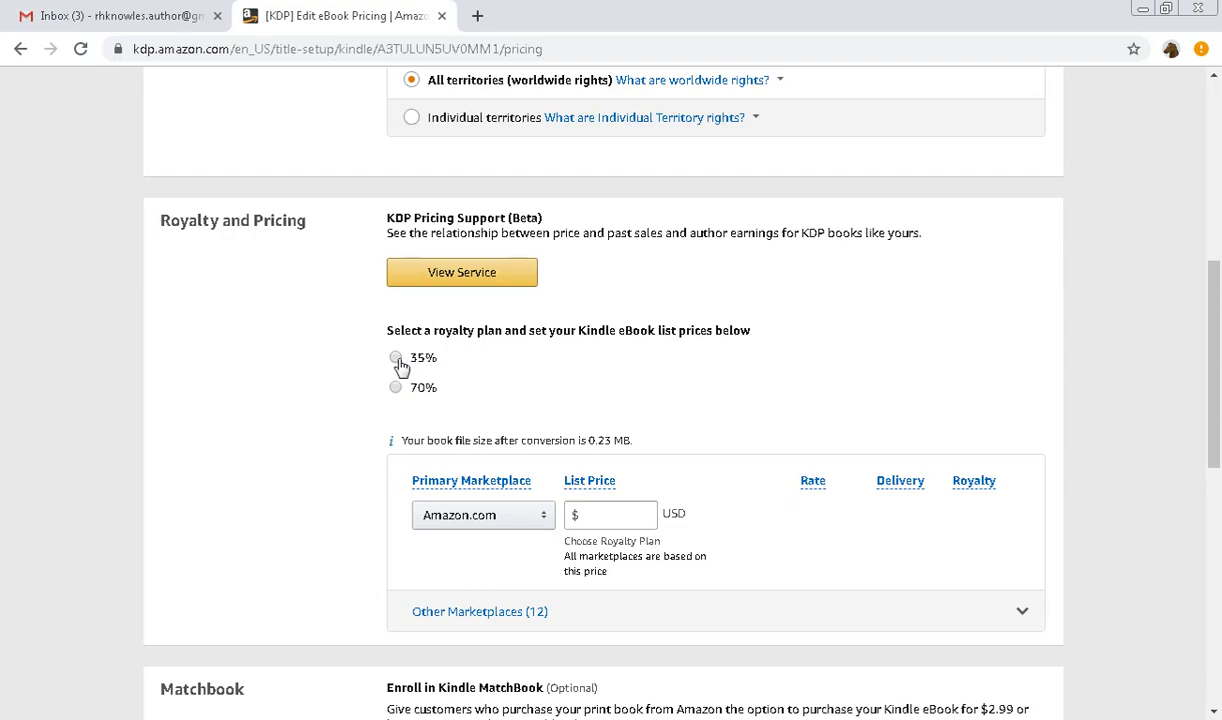
pyautogui.click(396, 359)
pyautogui.scroll(-2, 275, 403)
pyautogui.click(614, 328)
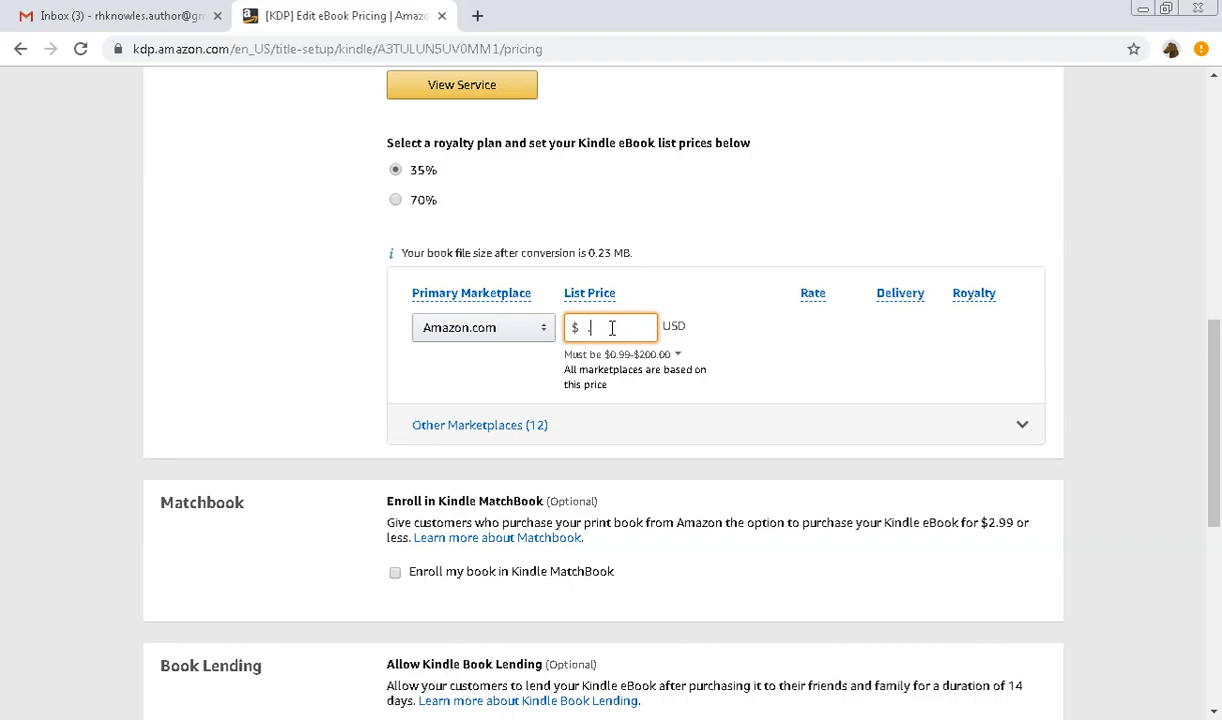
pyautogui.write('.99')
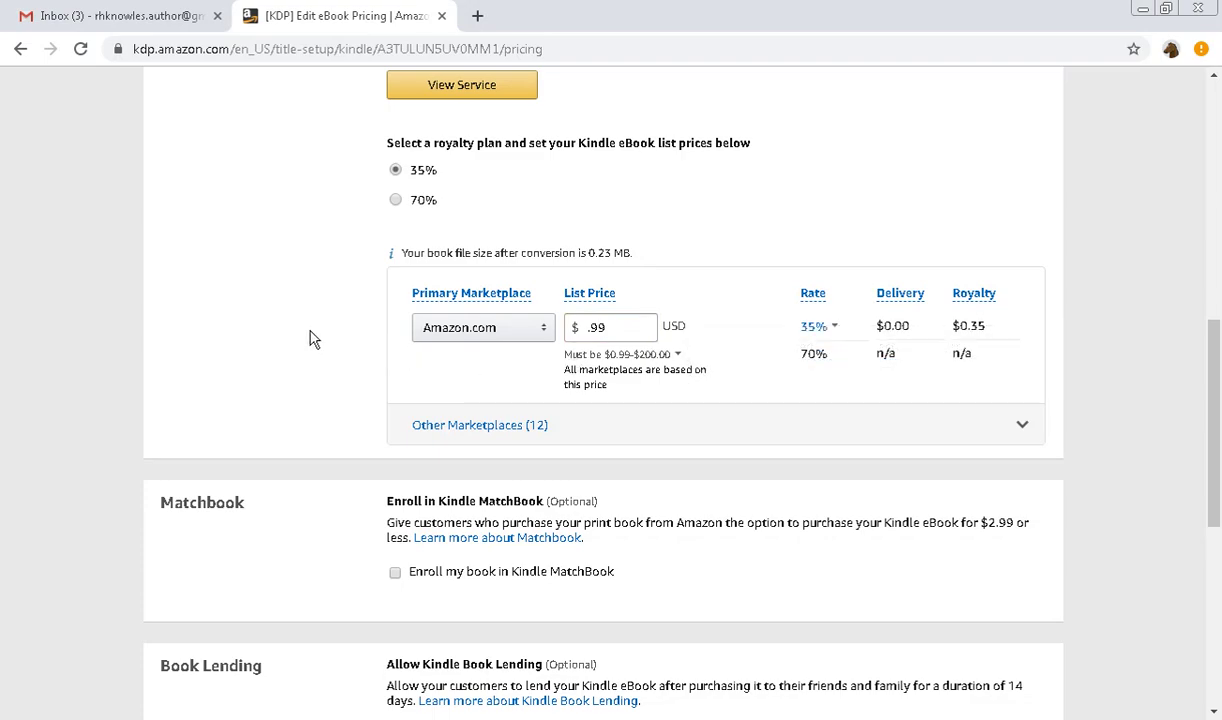
# Leave the optional Kindle MatchBook and book lending options unselected and publish the Kindle eBook
pyautogui.scroll(-2, 312, 340)
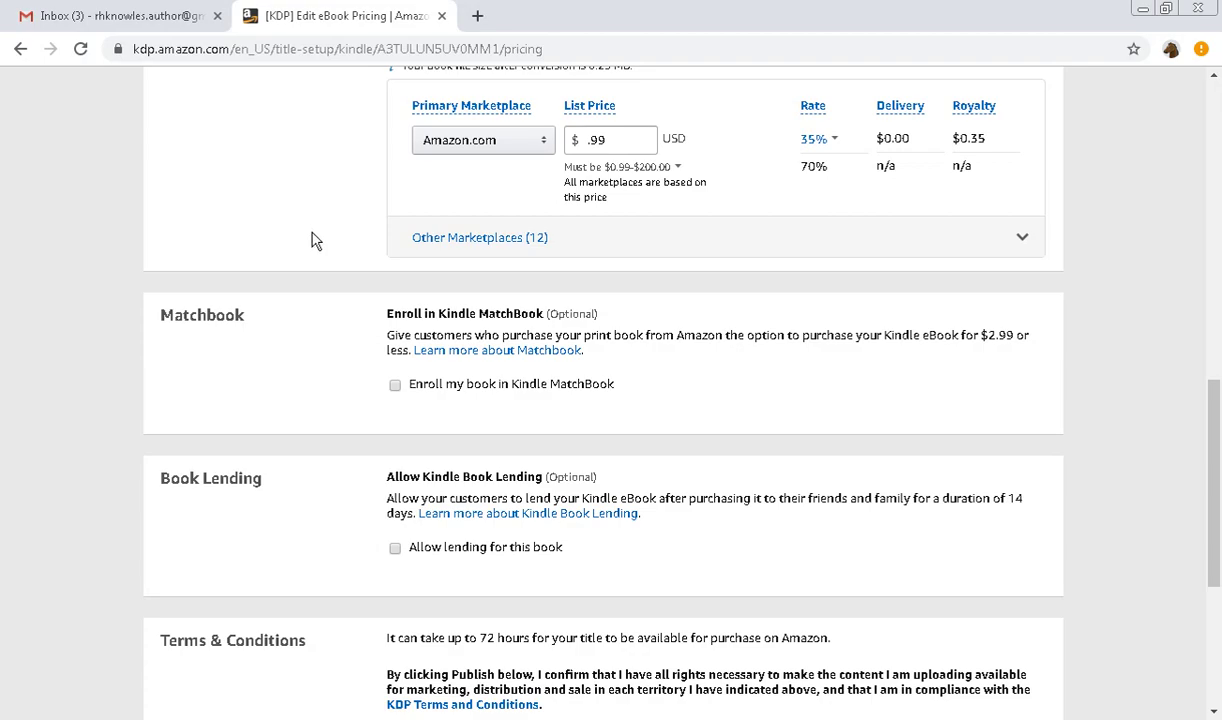
pyautogui.scroll(-1, 322, 384)
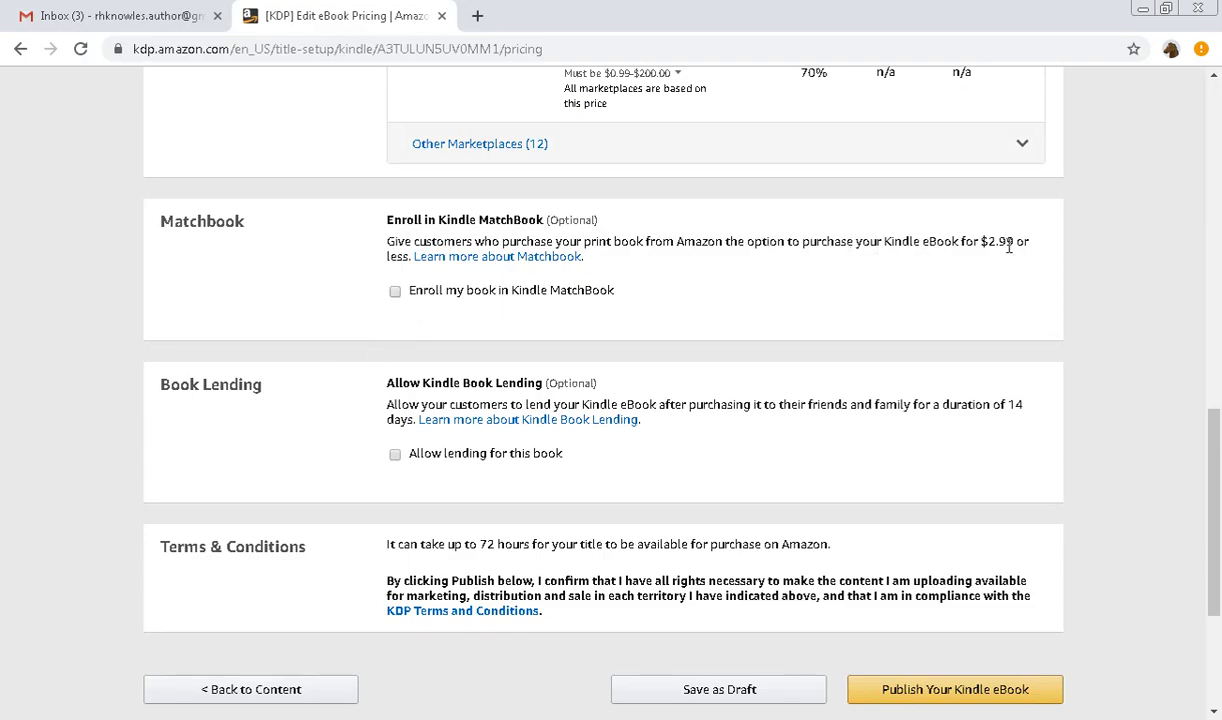
pyautogui.scroll(-1, 278, 304)
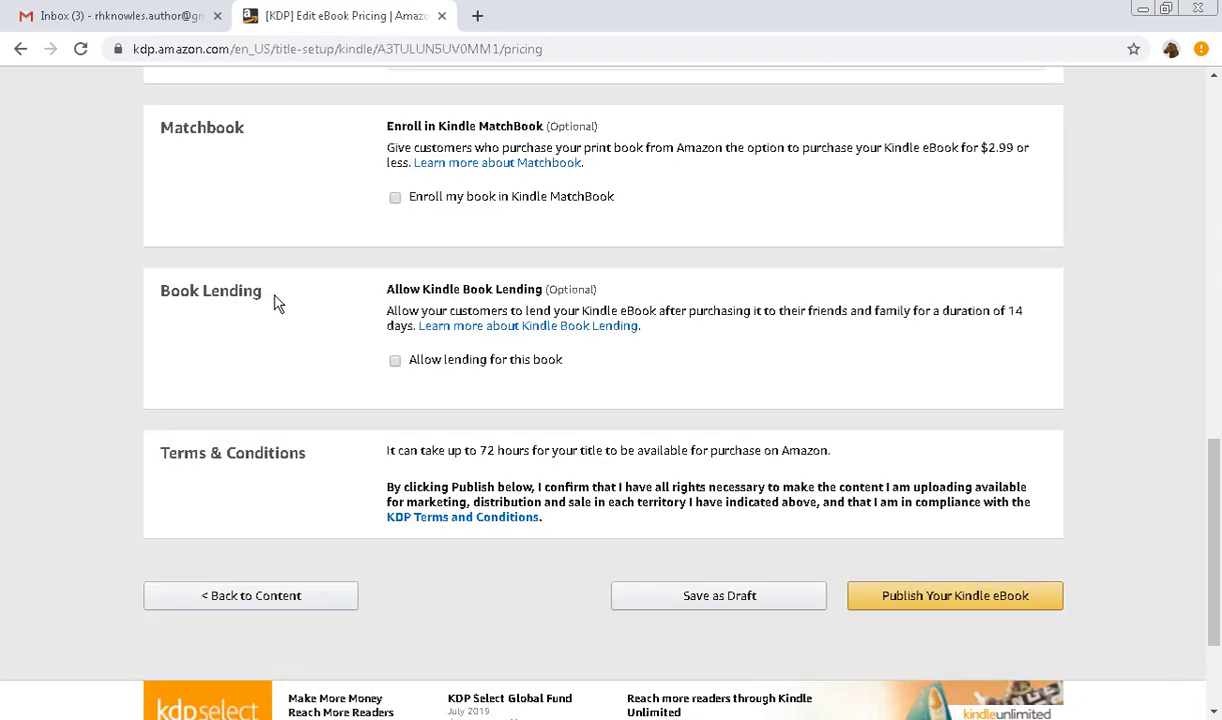
pyautogui.scroll(-1, 290, 333)
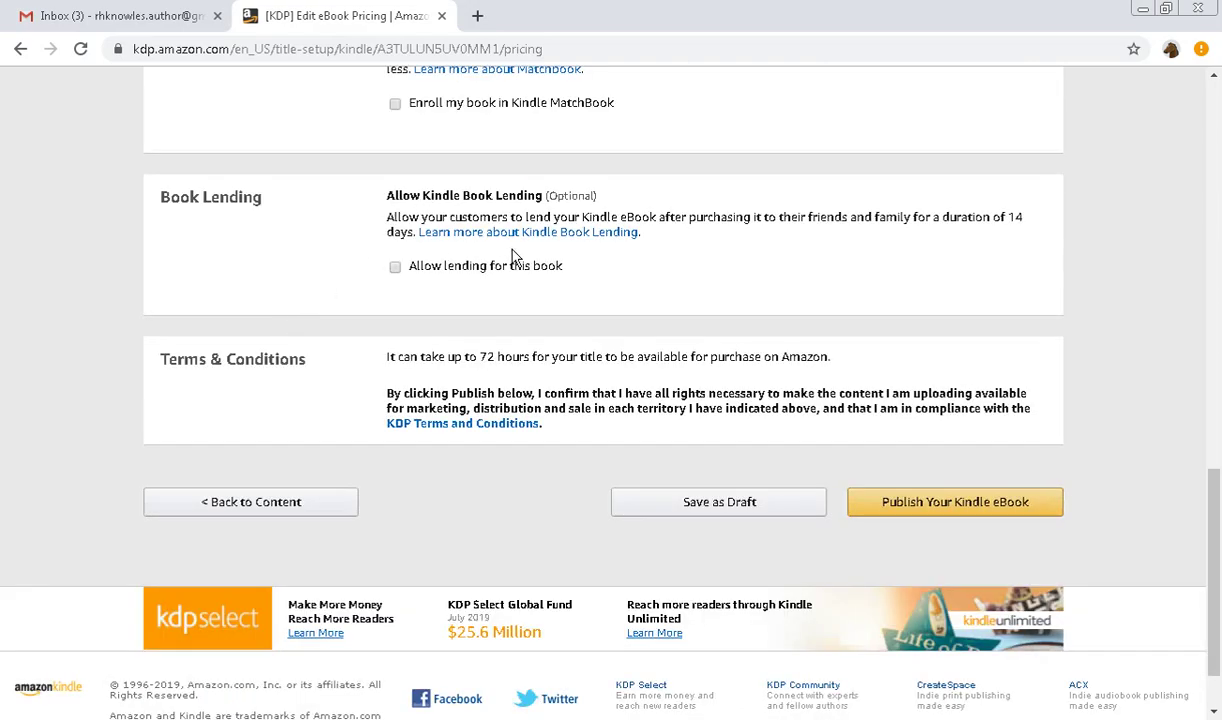
pyautogui.scroll(-1, 264, 258)
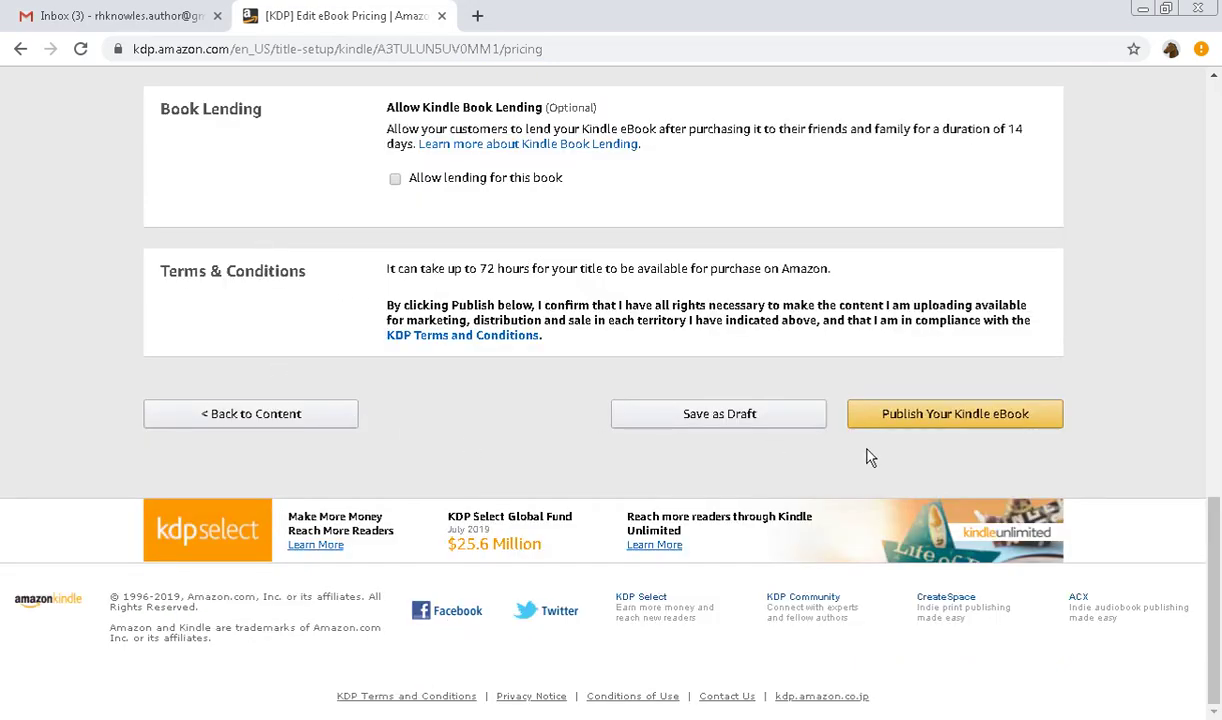
pyautogui.click(983, 419)
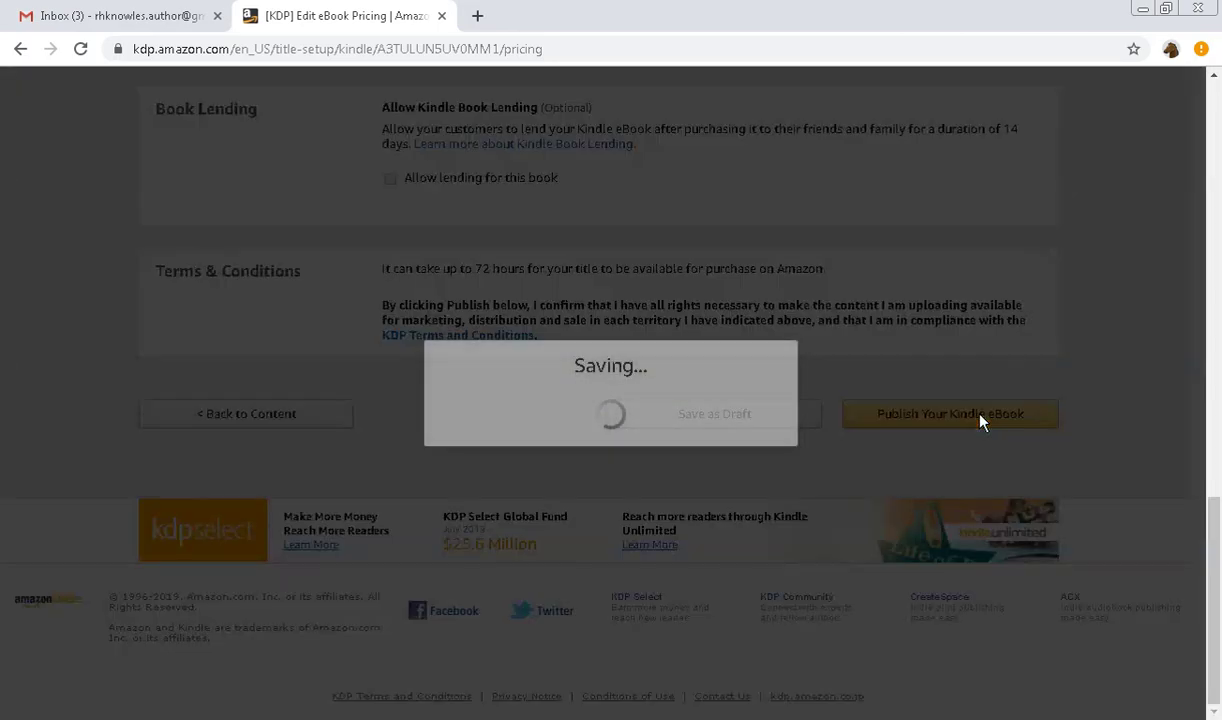